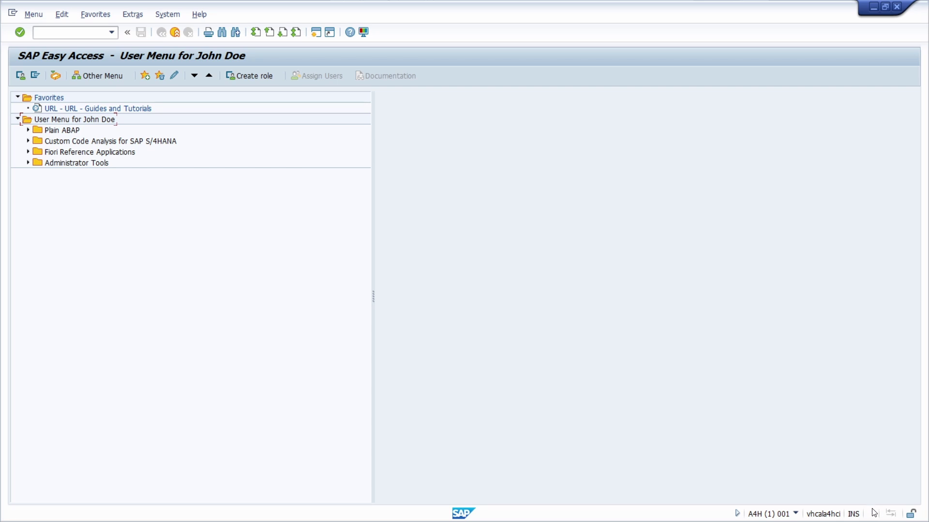
- Check the status bar for a scripting indicator and the local layout options for Script Recording and Playback
mouse_move(872, 513)
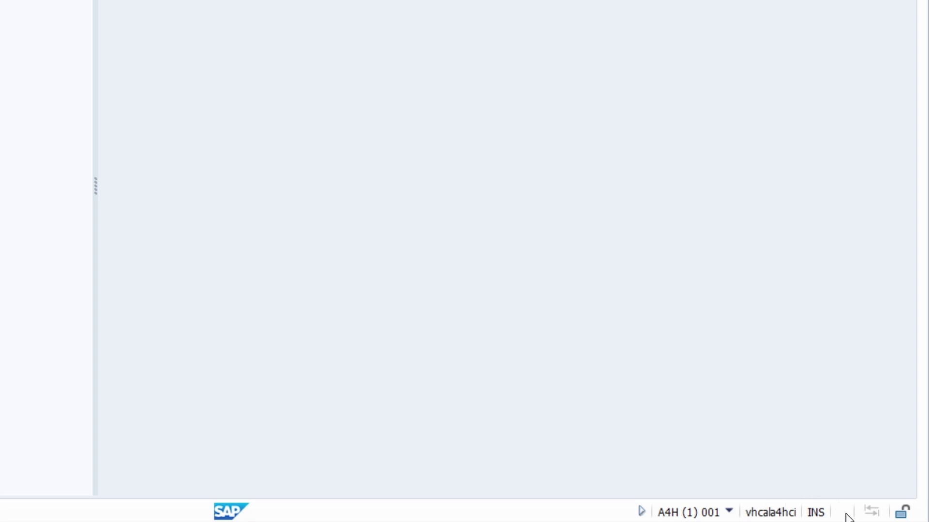
click(642, 512)
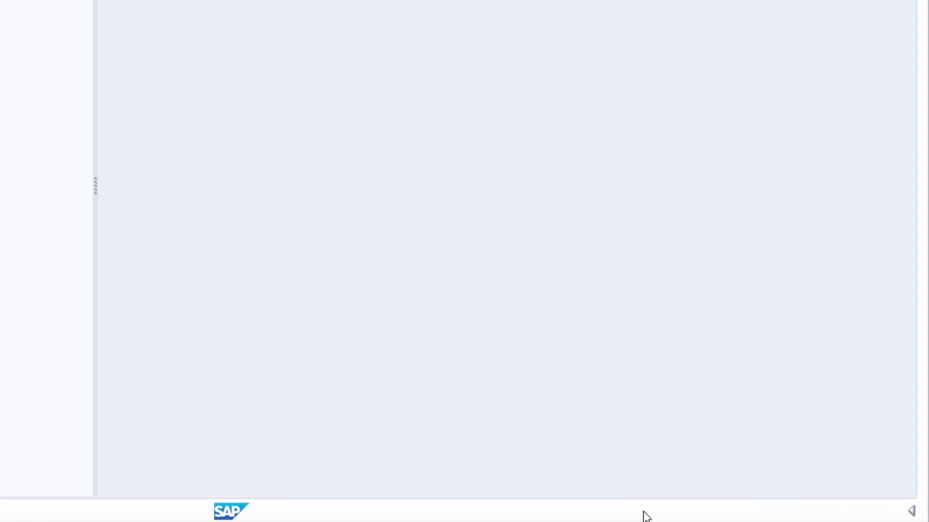
click(911, 511)
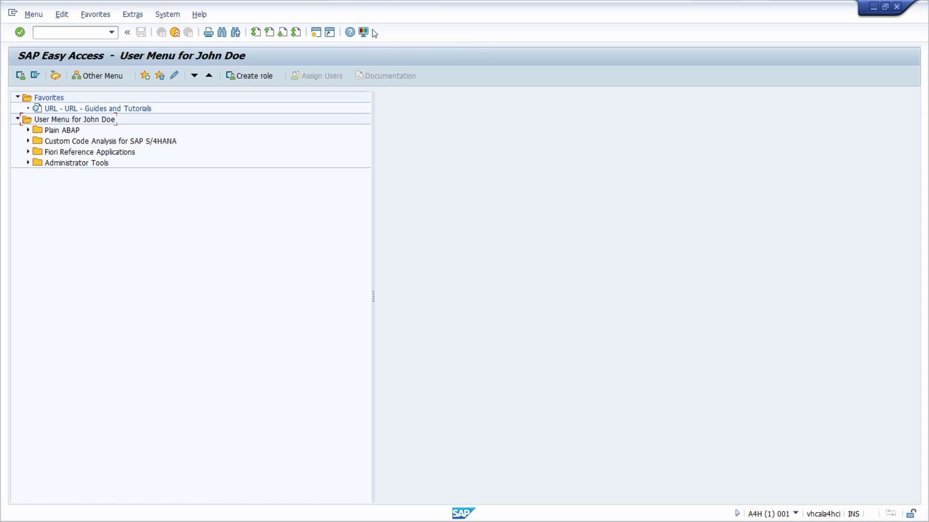
click(364, 32)
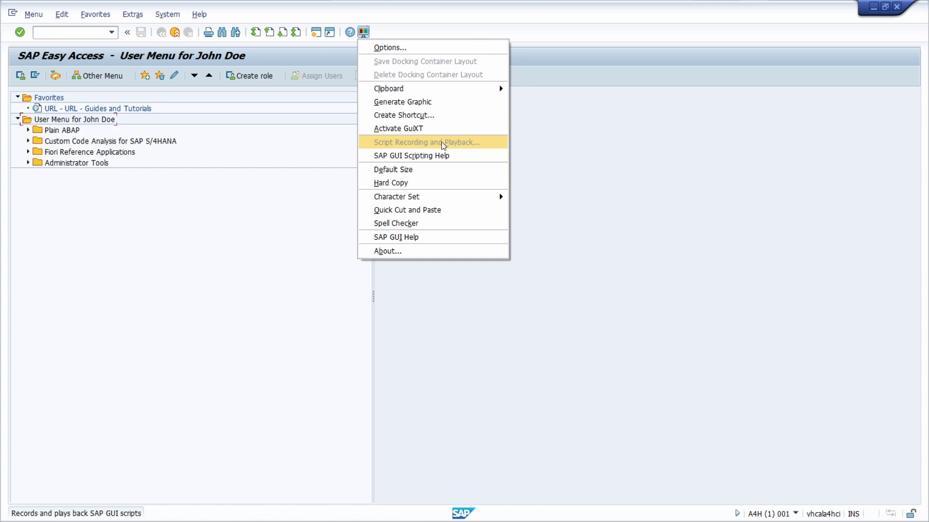
- Open transaction RZ11 for profile parameter maintenance
click(75, 32)
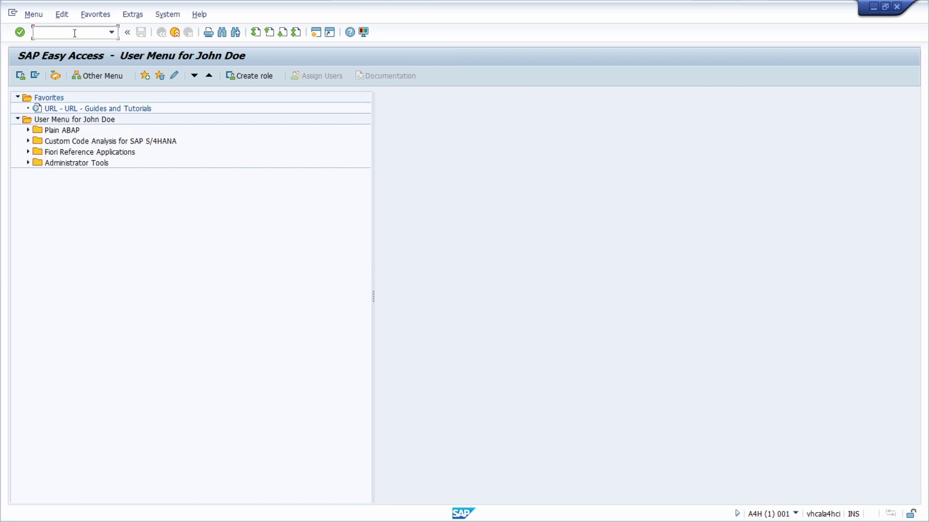
text(RZ11)
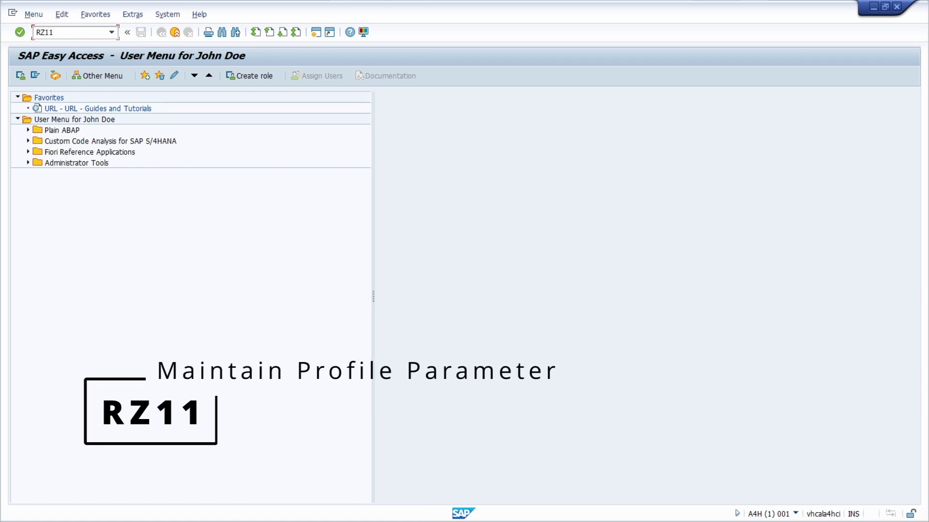
key(Return)
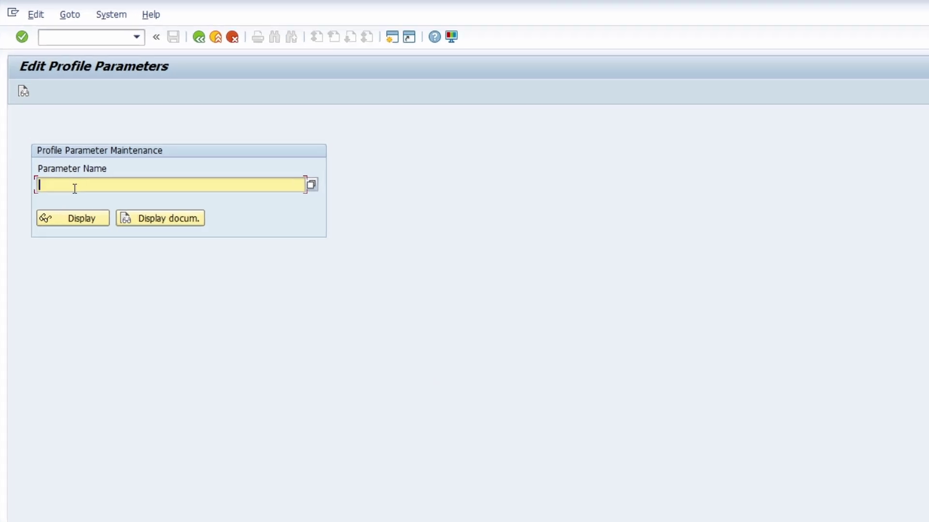
- Search the profile parameters for *scripting* and display the details of sapgui/user_scripting
text(*scripting*)
key(Return)
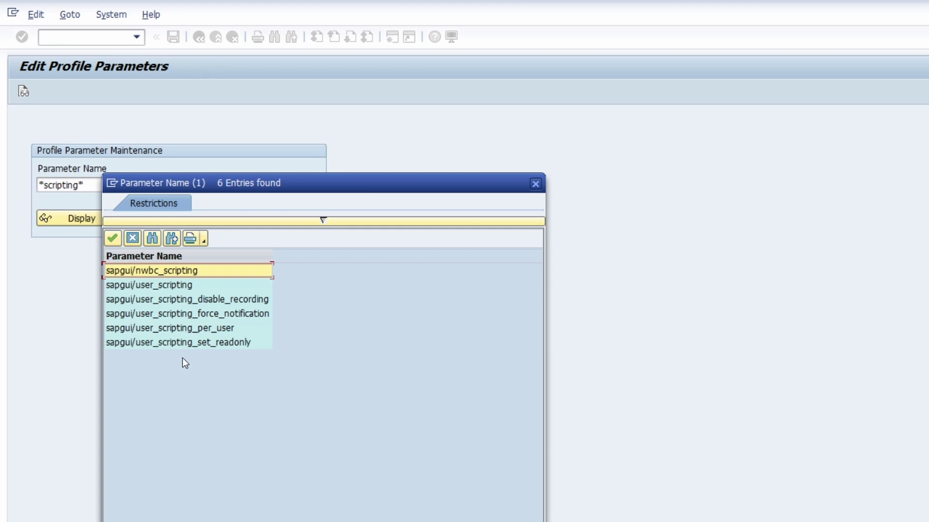
click(146, 287)
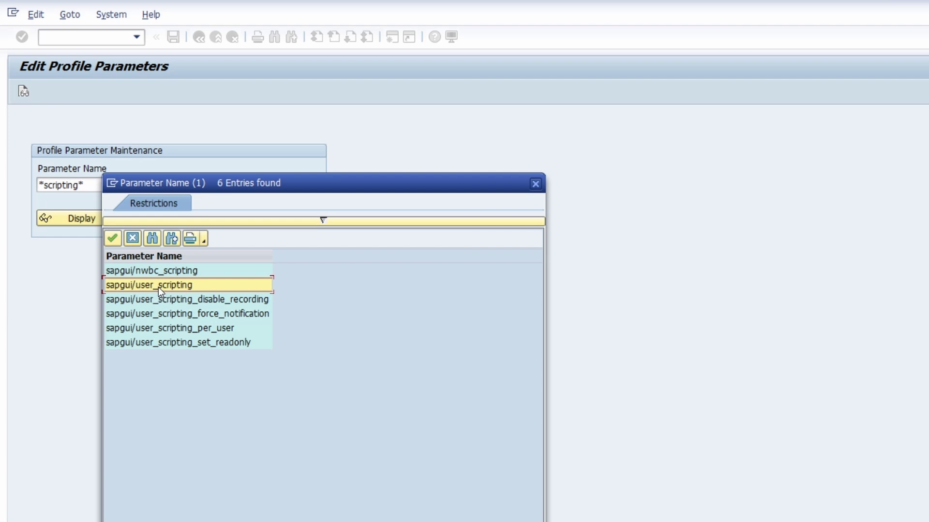
double_click(156, 286)
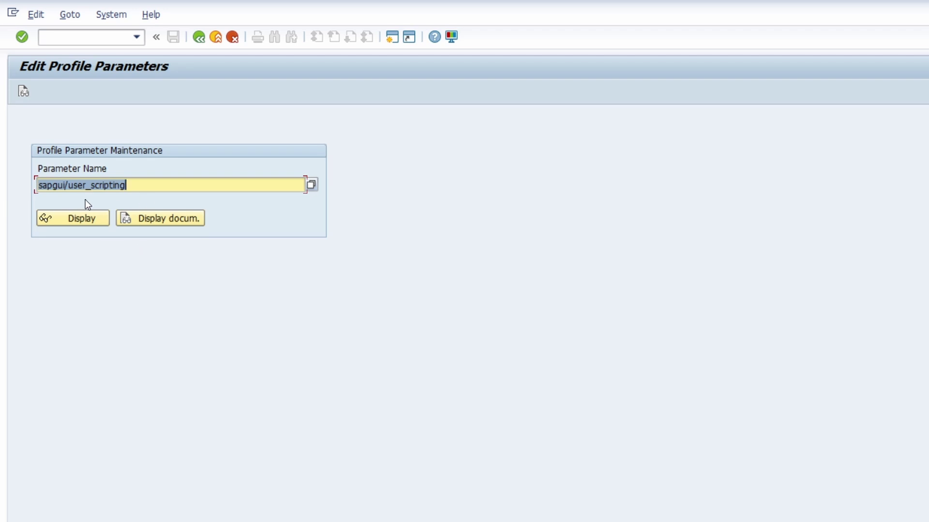
click(67, 218)
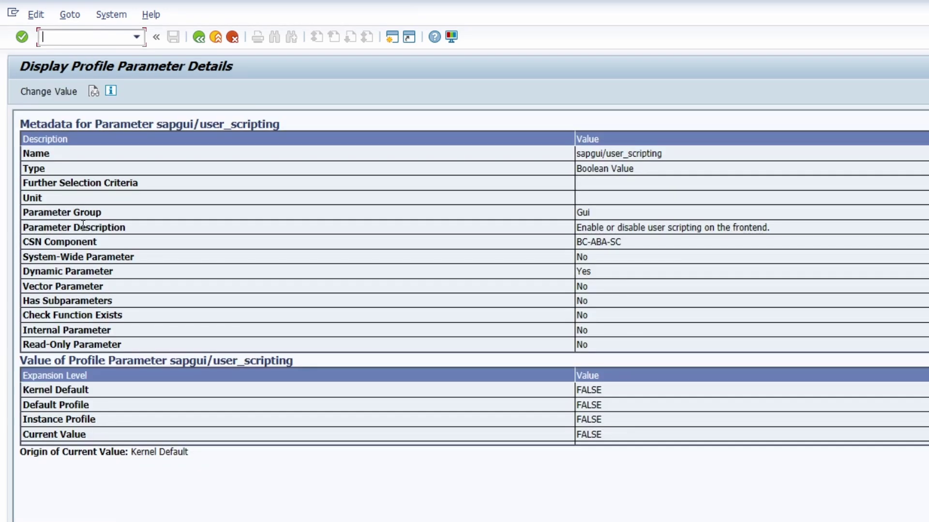
- Change the current value of sapgui/user_scripting to TRUE, switch it on all servers and save
drag(23, 434, 143, 430)
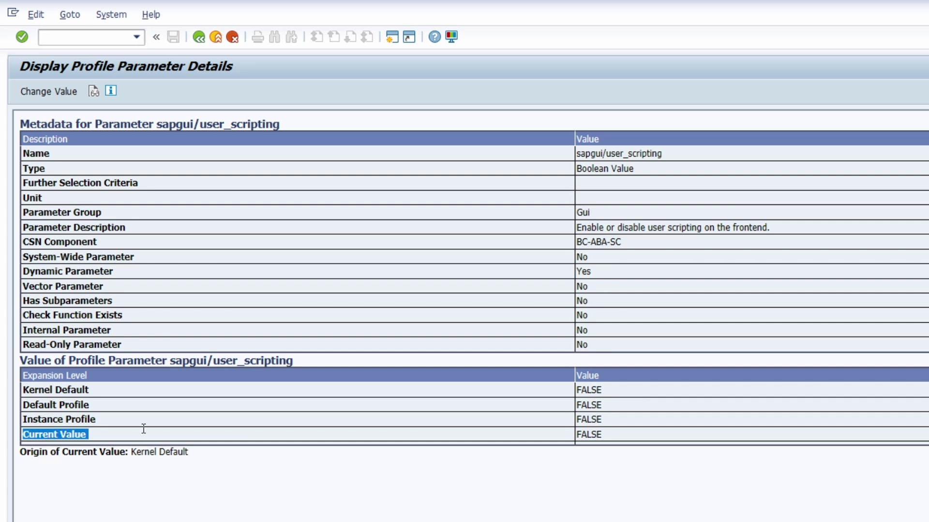
drag(609, 435, 575, 435)
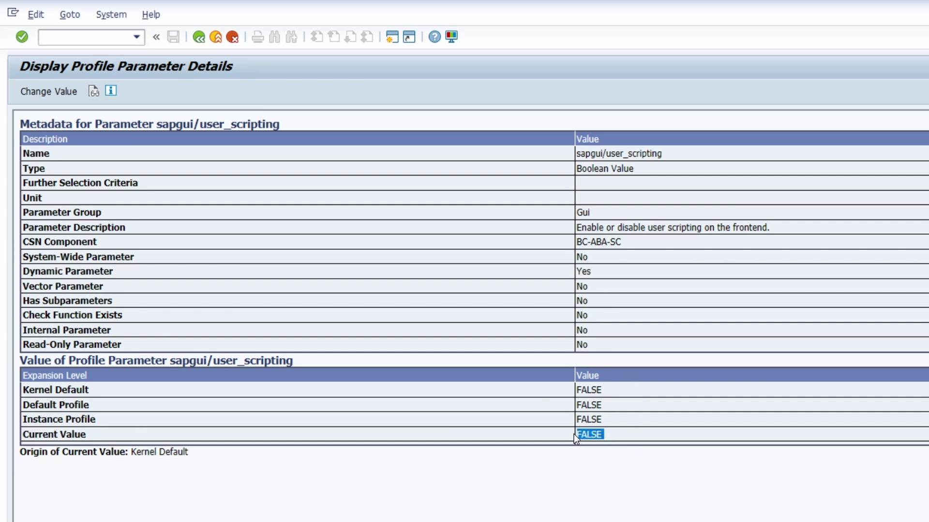
click(623, 438)
click(39, 93)
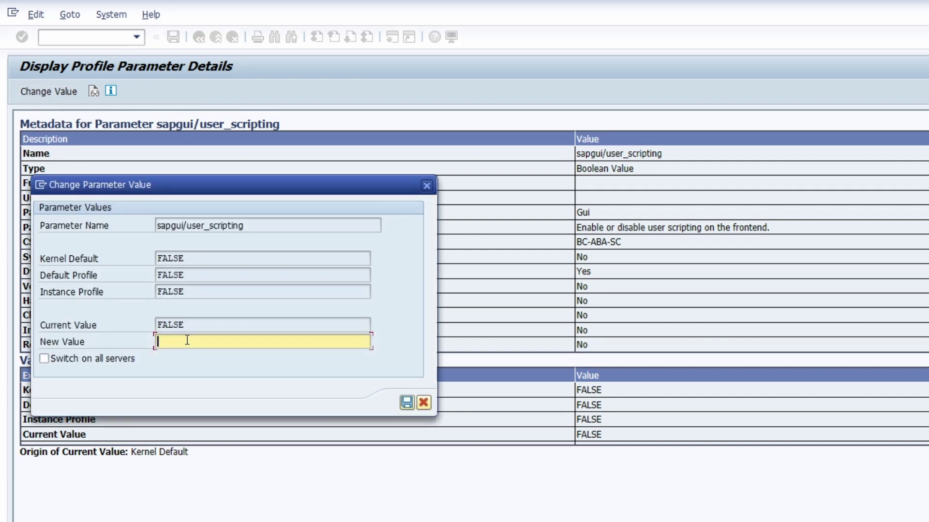
text(TRUE)
click(45, 359)
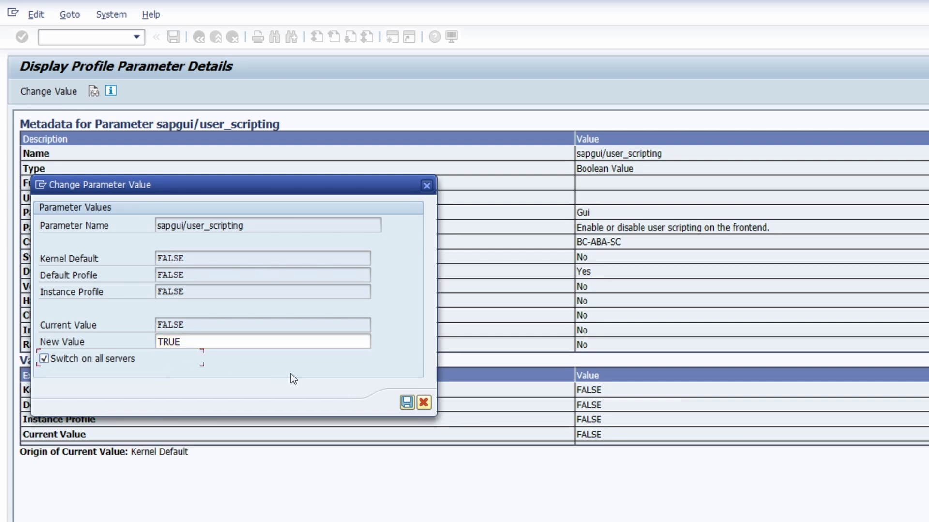
click(406, 403)
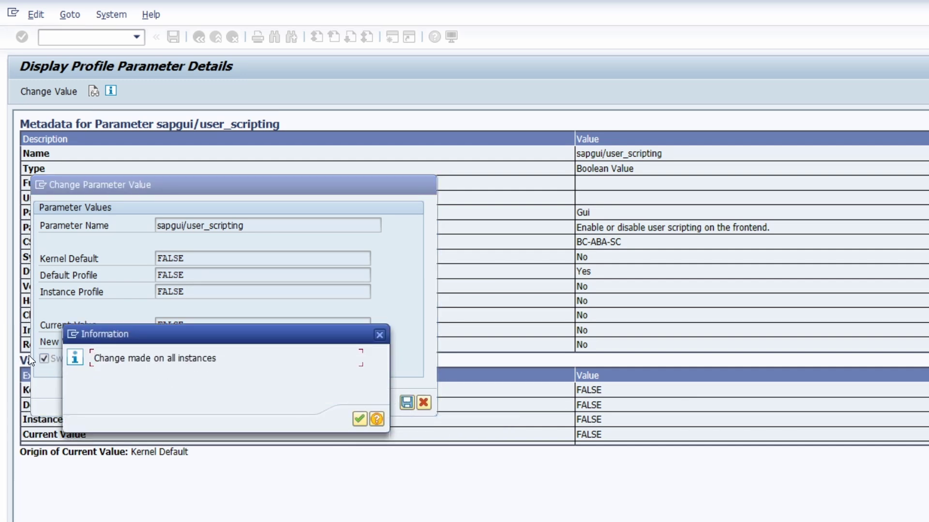
click(358, 420)
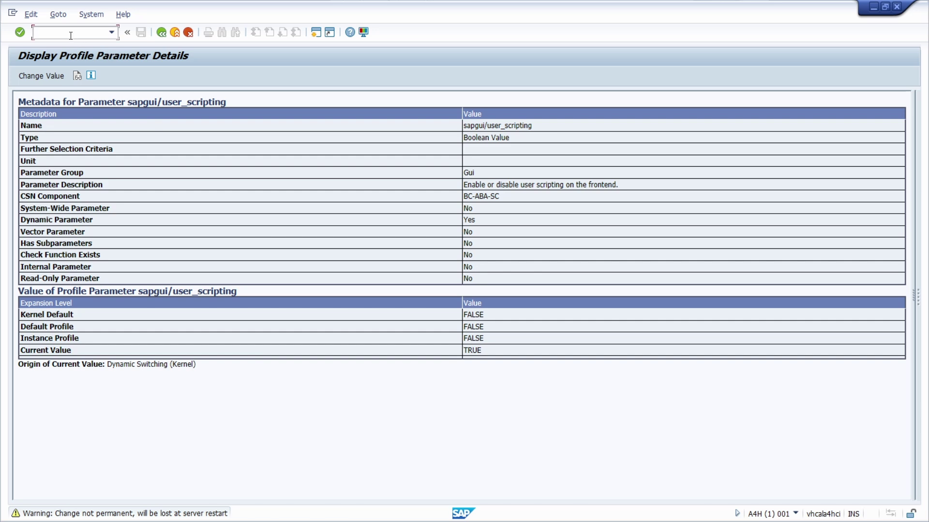
- End the session with /nex and log on again to ABAP Platform 1909 Trial as user developer
text(/nex)
key(Return)
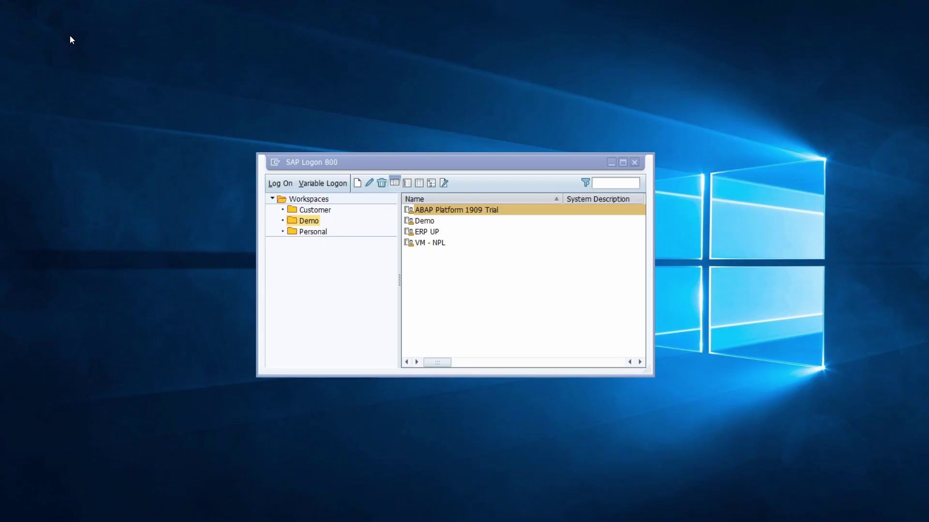
double_click(460, 210)
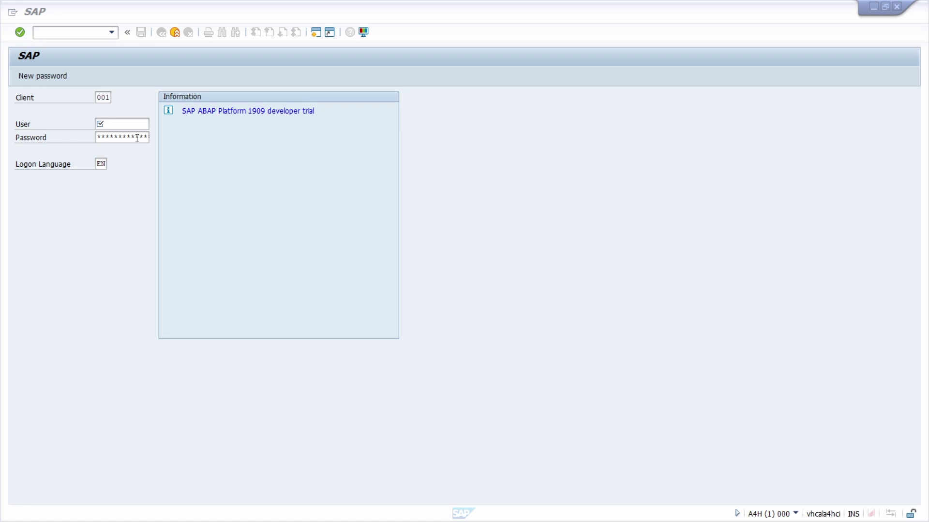
text(developer)
key(Tab)
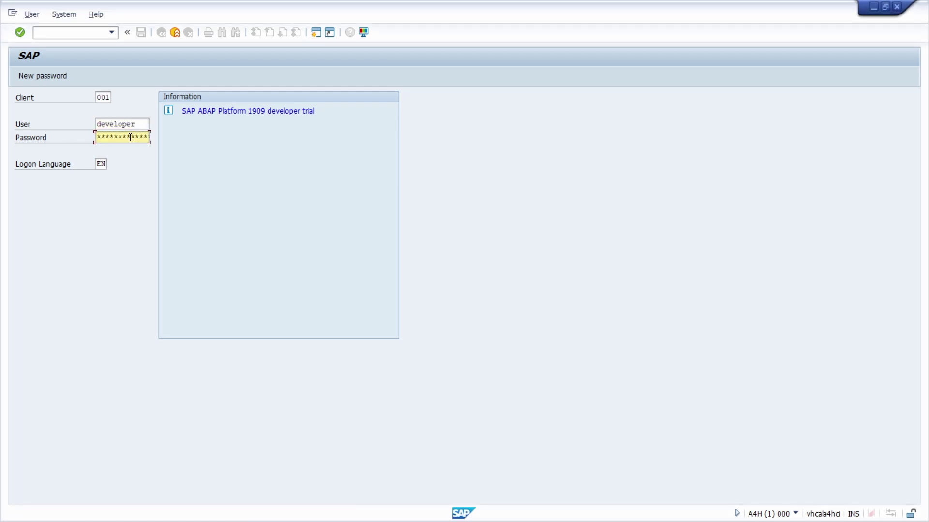
key(Return)
key(Return)
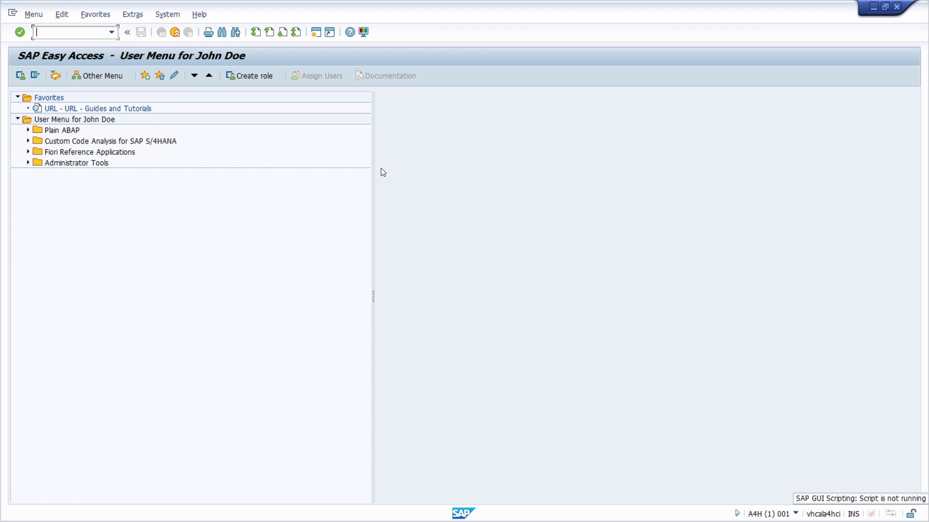
- Check the Script Recording and Playback option, and review the scripting installation and user settings in the SAP Logon options
click(364, 33)
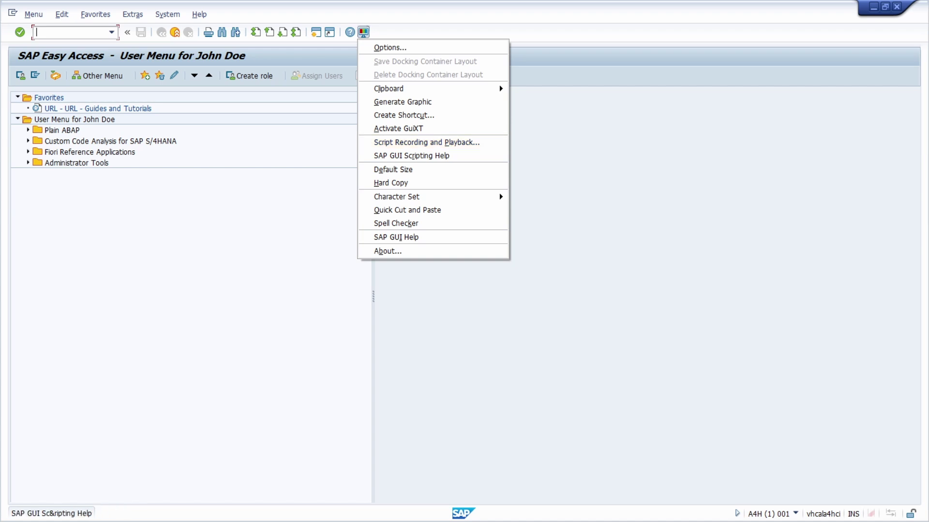
key(Return)
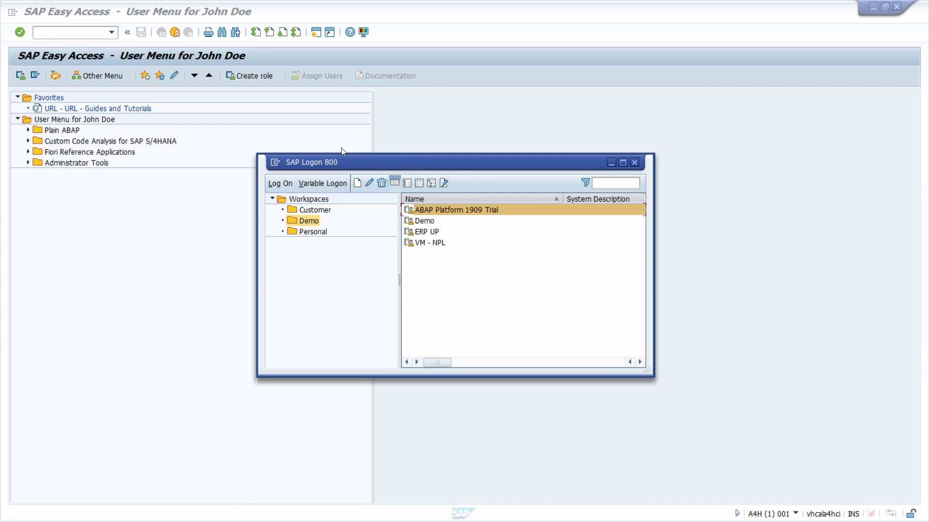
click(275, 164)
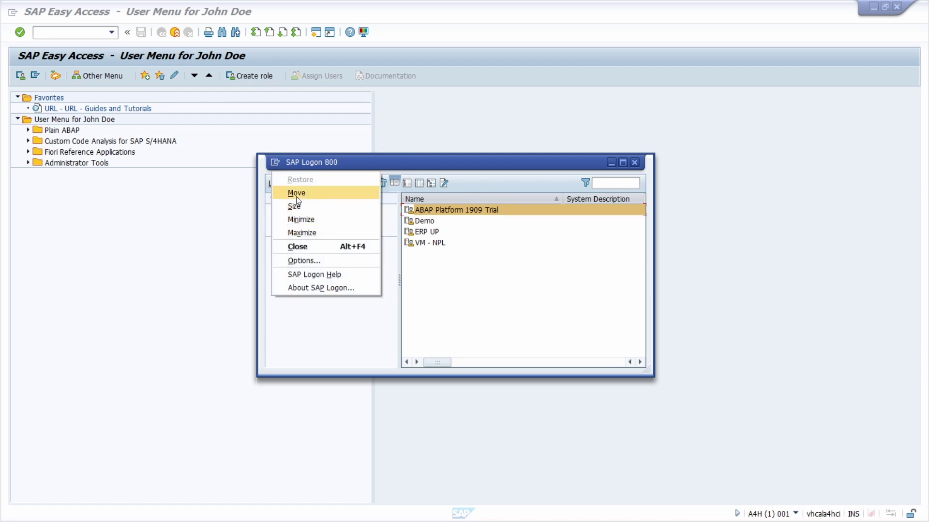
click(333, 262)
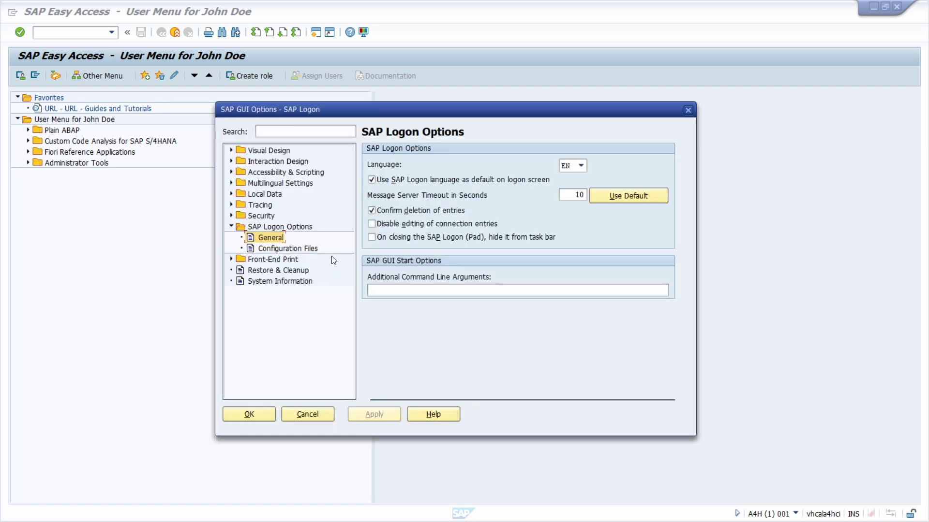
click(272, 175)
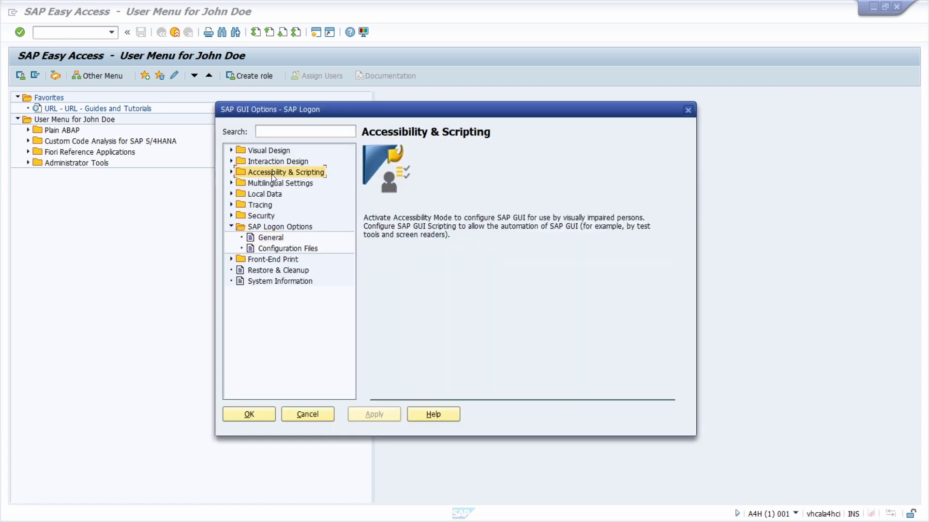
click(232, 172)
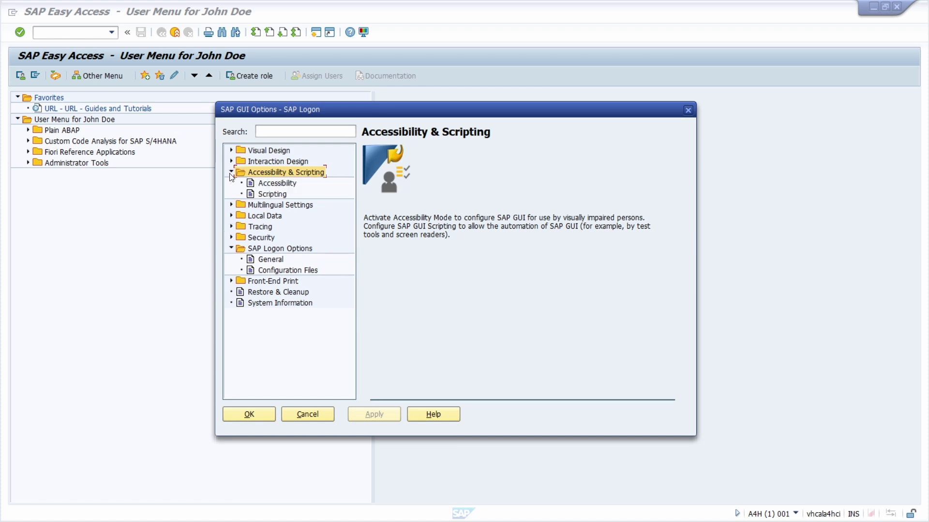
click(266, 196)
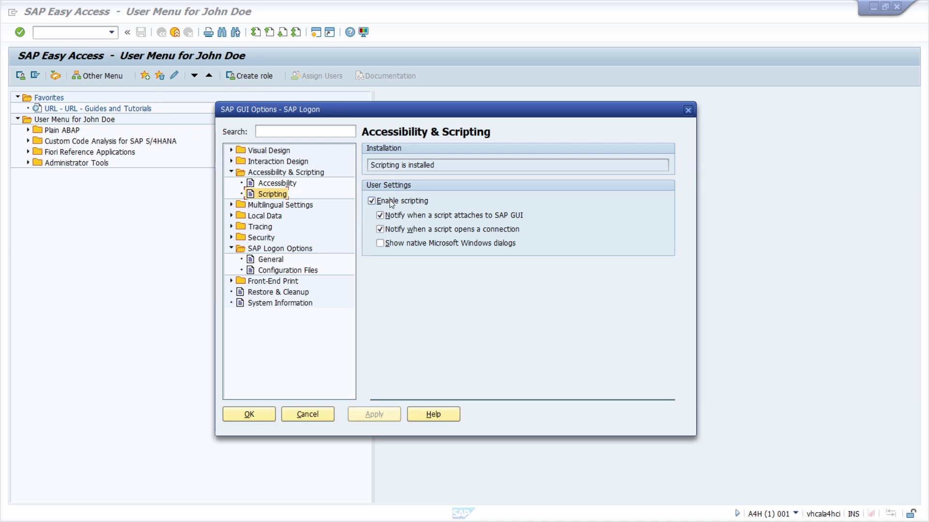
drag(441, 165, 352, 164)
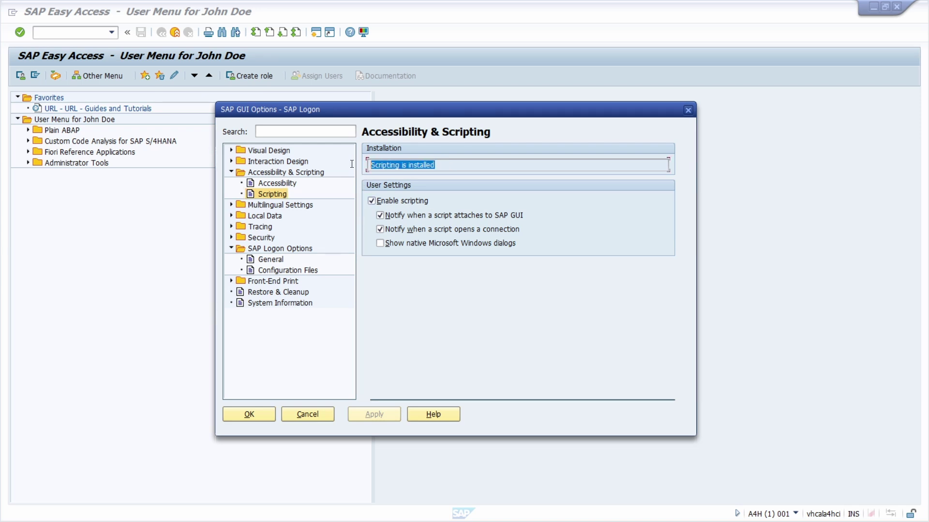
click(457, 166)
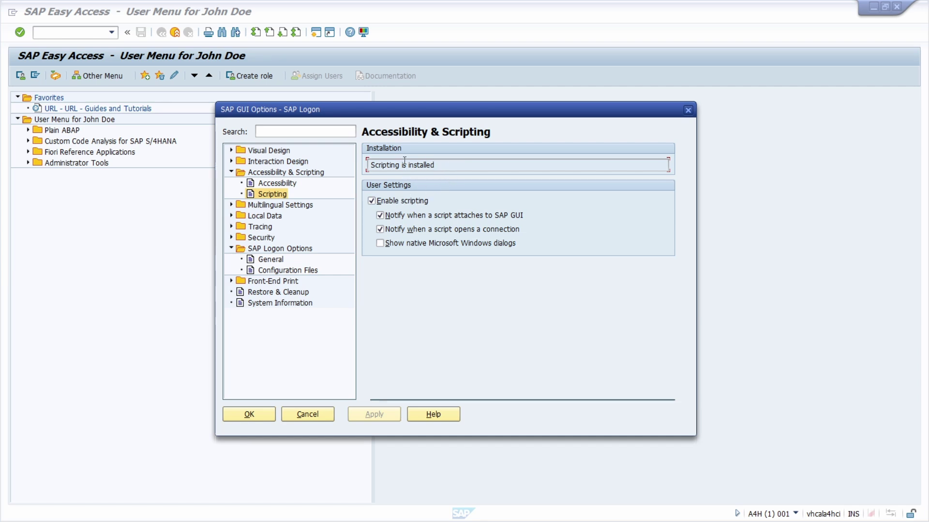
click(687, 112)
click(493, 112)
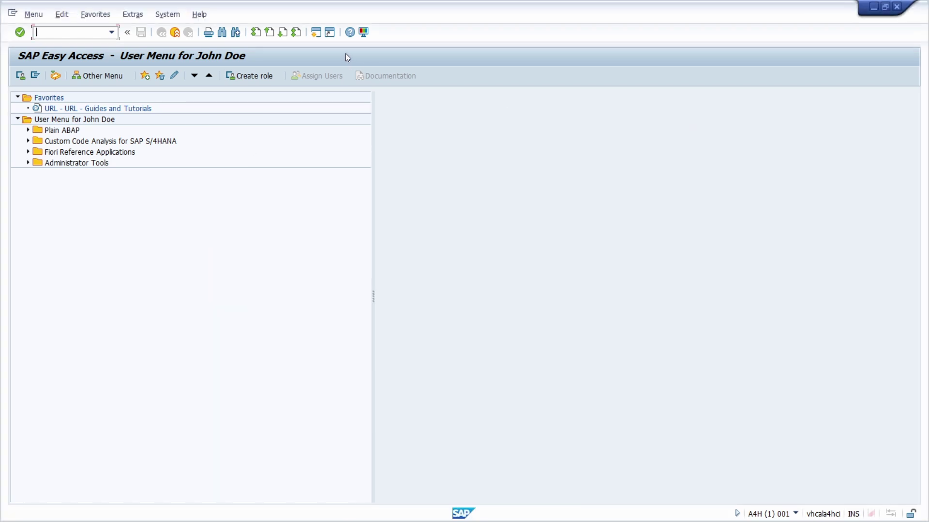
- Review the scripting settings in the SAP GUI options of the A4H session and close them
click(365, 34)
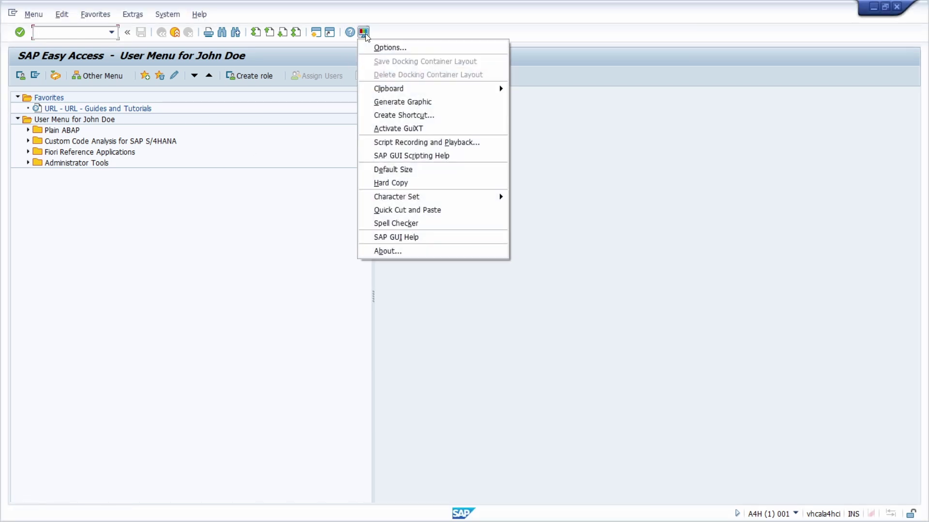
click(414, 48)
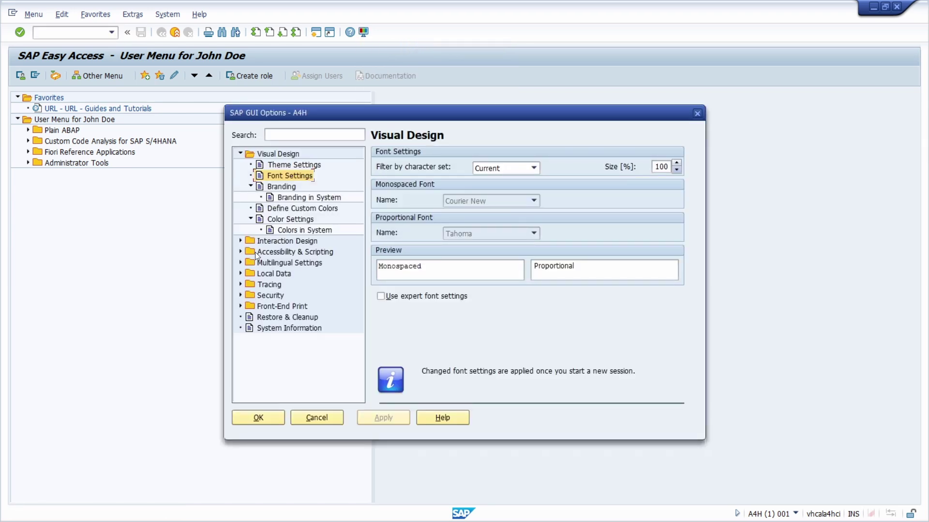
click(278, 250)
click(240, 252)
click(280, 274)
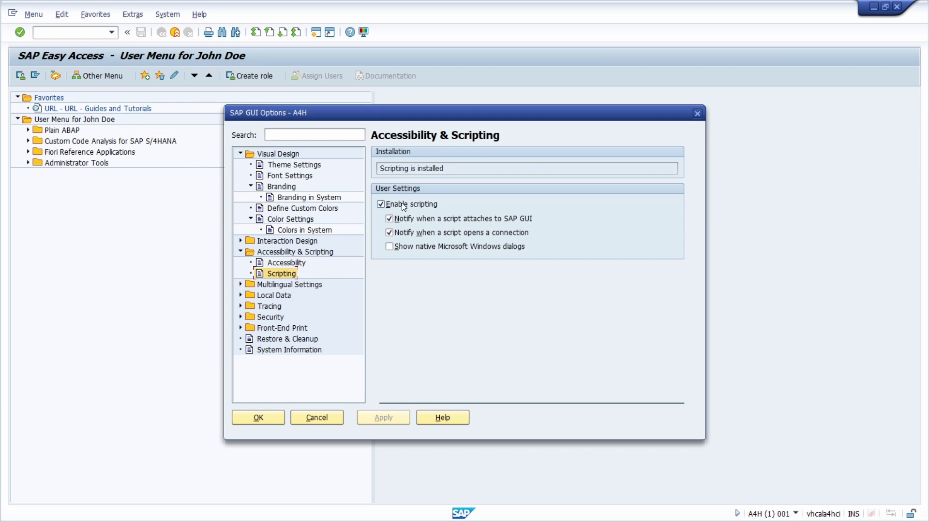
click(697, 113)
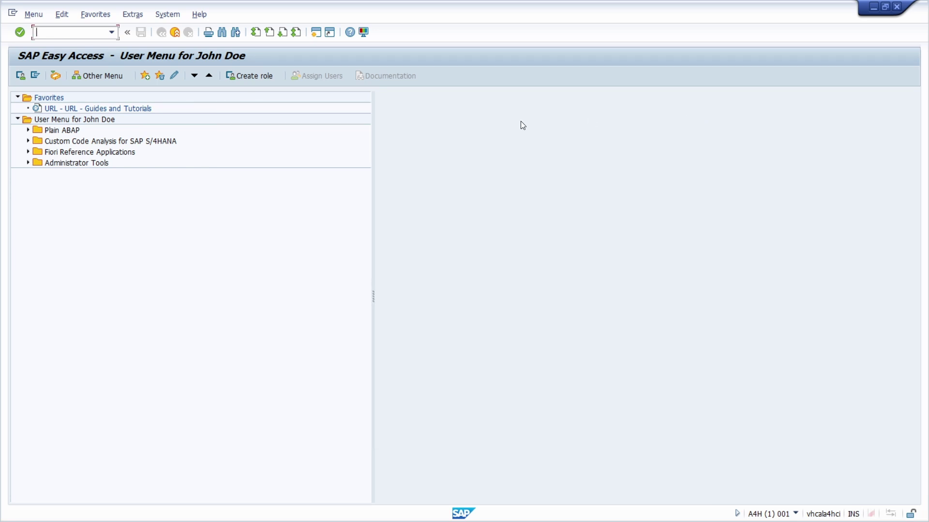
- Open Script Recording and Playback, review the save path, playback script file and recording controls, and close the dialog
click(364, 31)
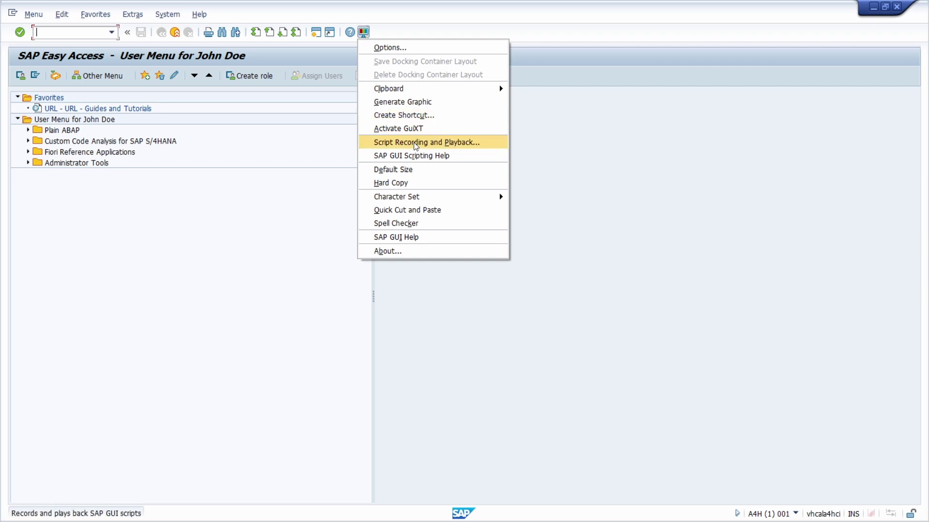
click(415, 143)
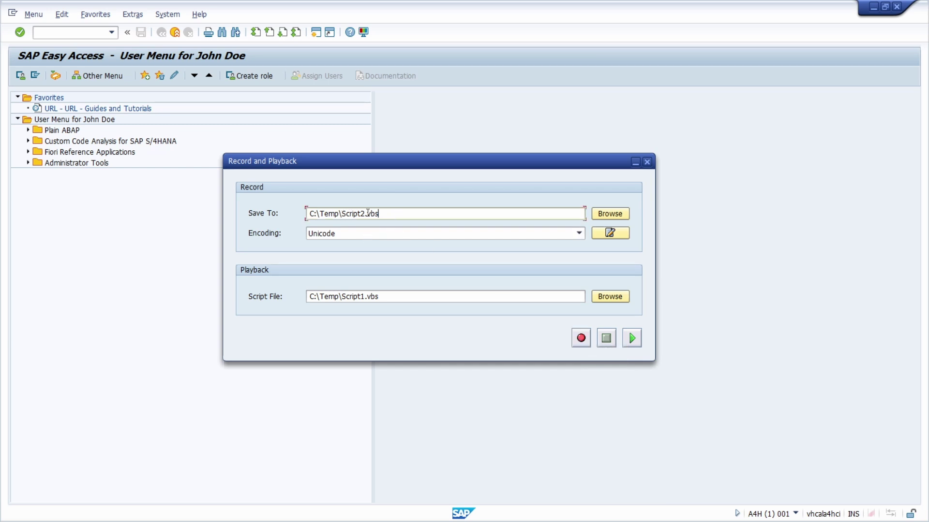
double_click(397, 214)
click(411, 212)
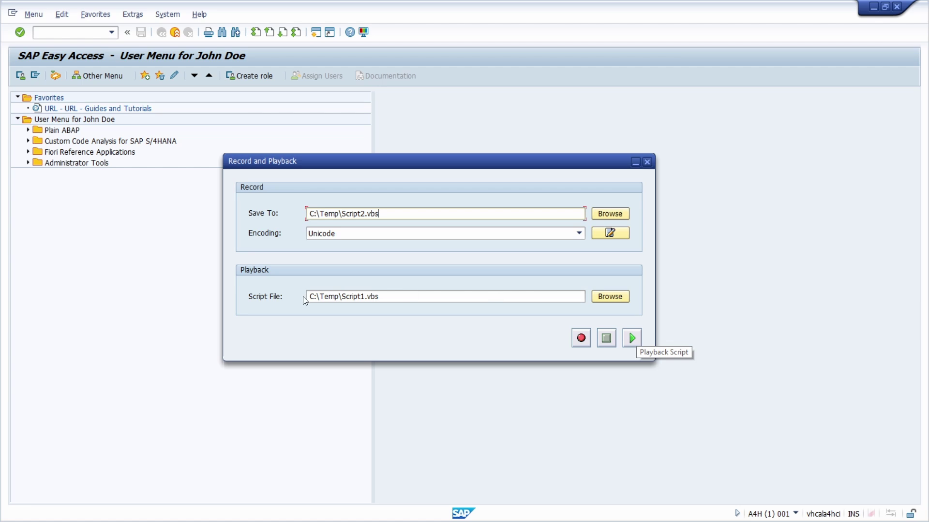
drag(401, 297, 224, 302)
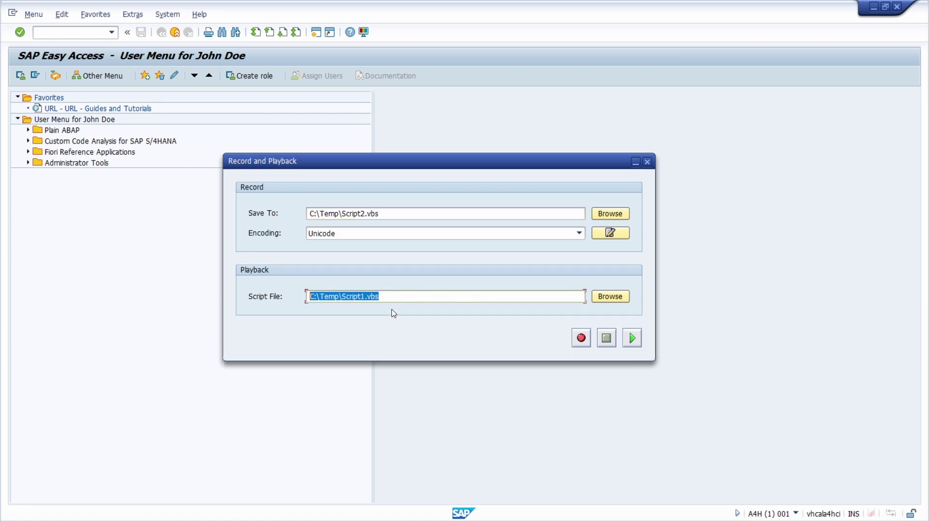
click(398, 297)
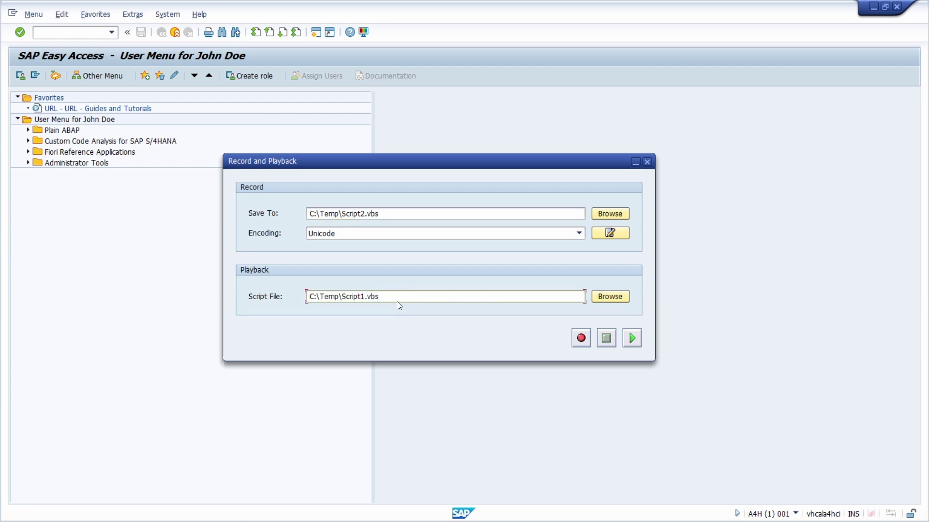
click(581, 341)
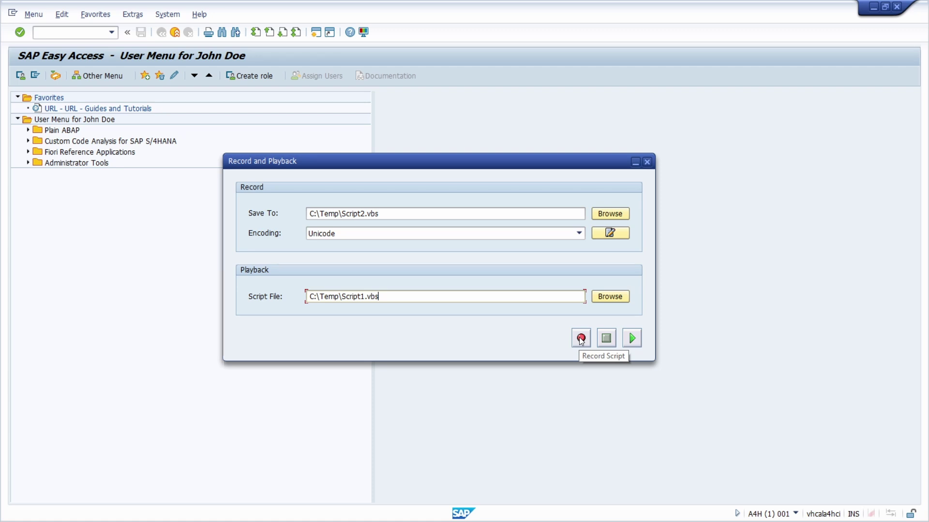
click(646, 161)
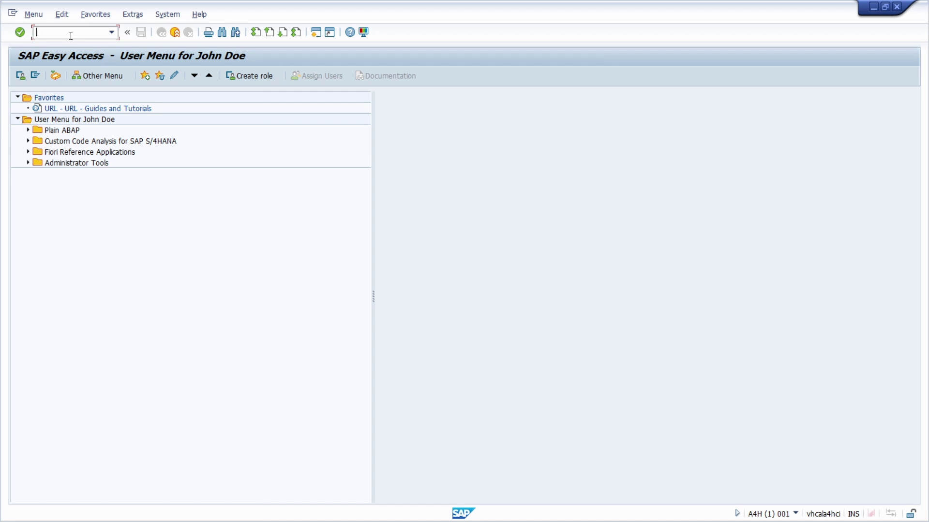
- Open transaction rz11, search the profile parameters for *scripting* and choose sapgui/user_scripting_disable_recording
text(rz11)
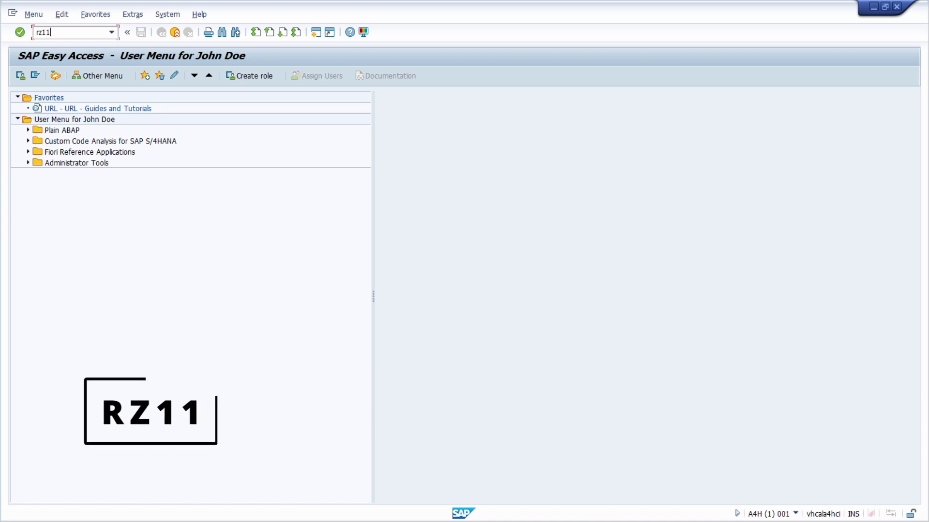
key(Return)
click(68, 151)
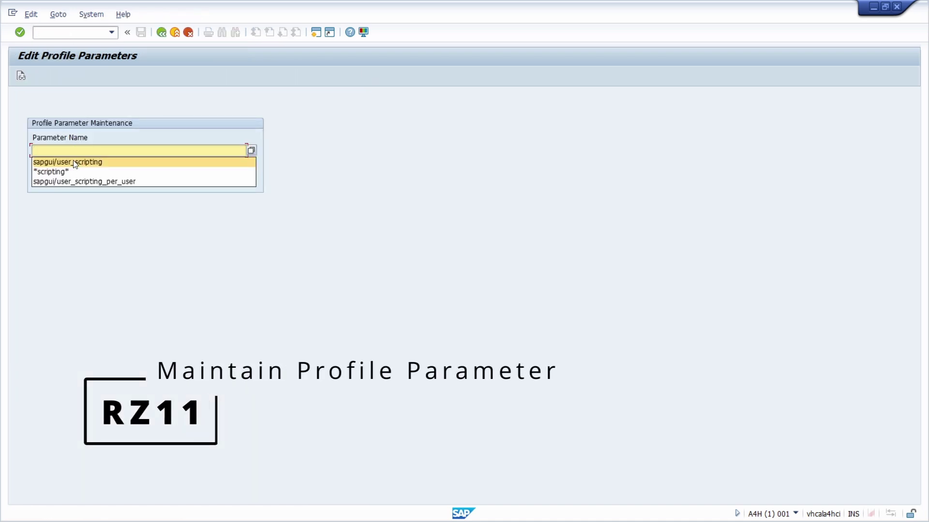
click(121, 171)
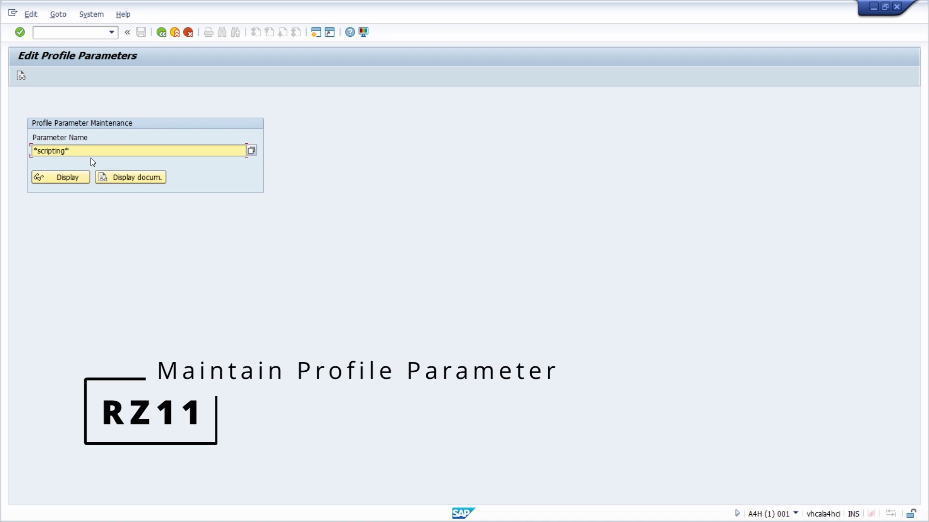
key(Return)
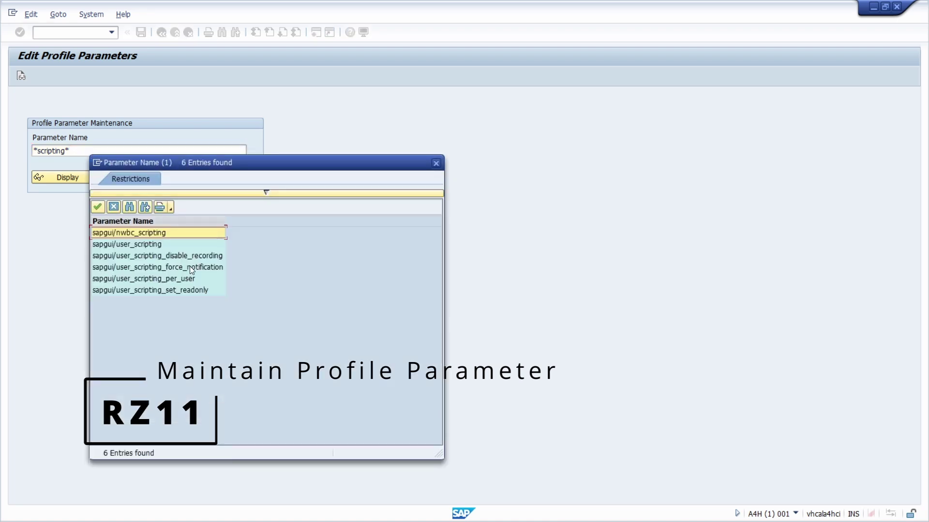
click(173, 256)
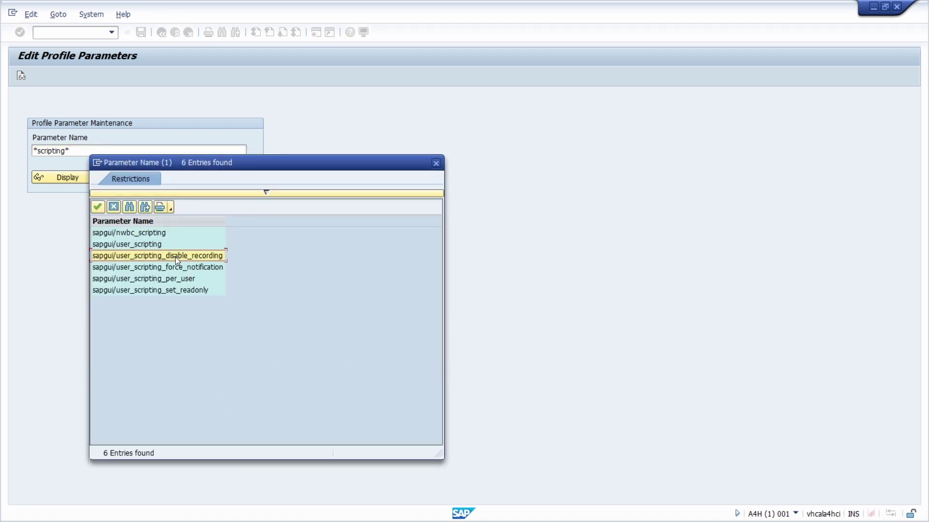
double_click(144, 256)
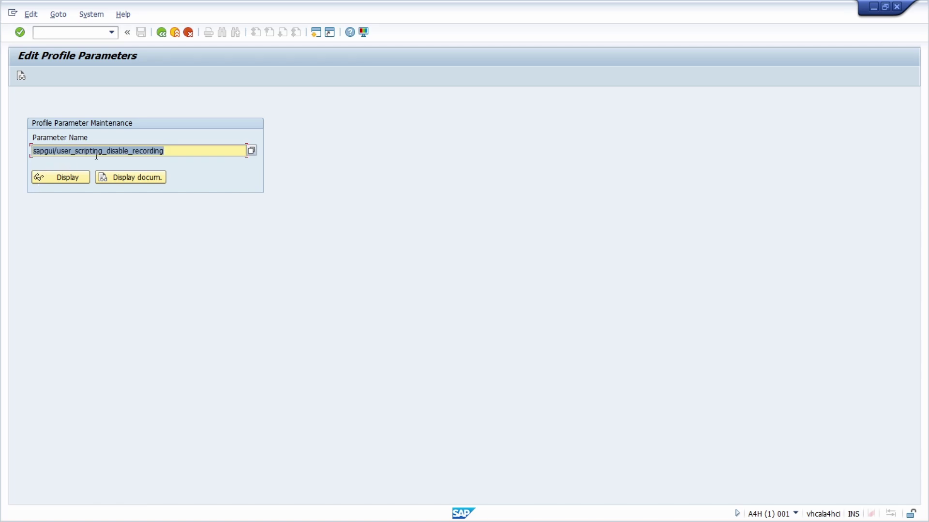
- Display the details of sapgui/user_scripting_disable_recording, check its current value and return to the parameter entry
click(174, 151)
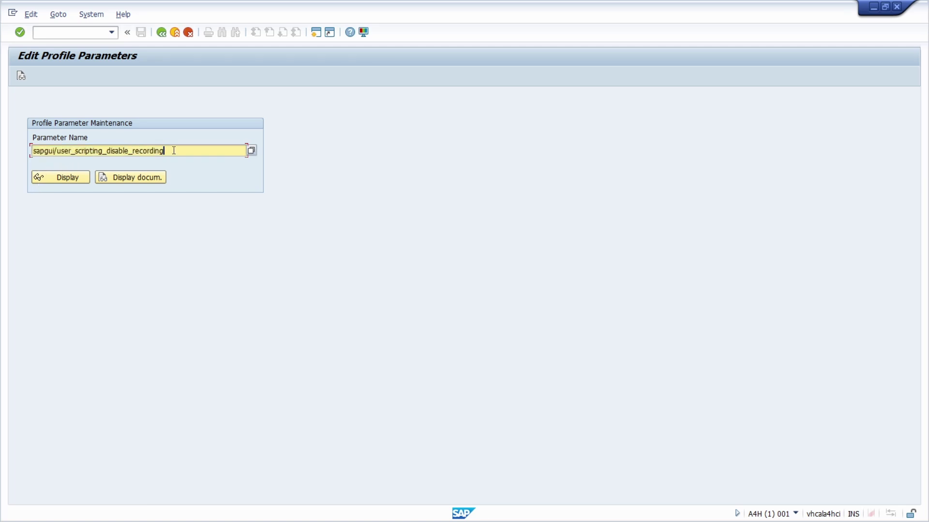
click(53, 180)
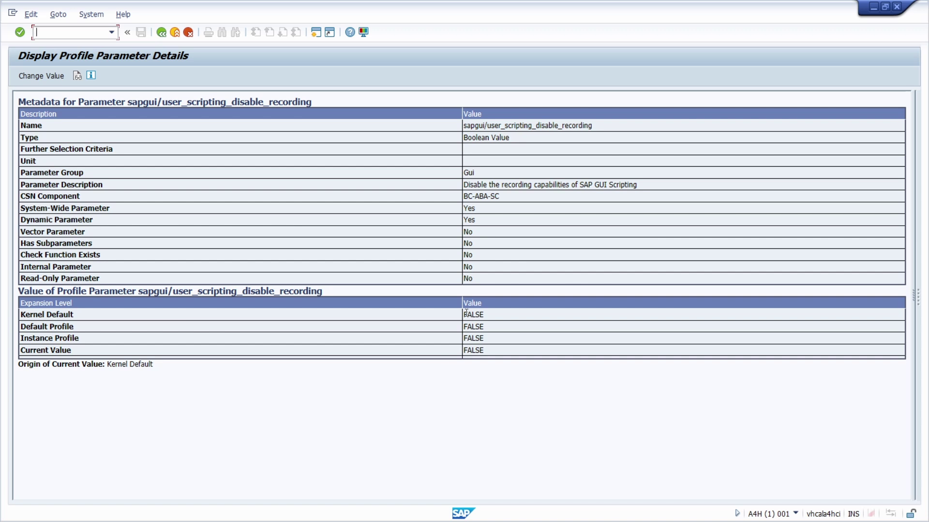
drag(465, 351, 500, 356)
click(499, 357)
click(162, 33)
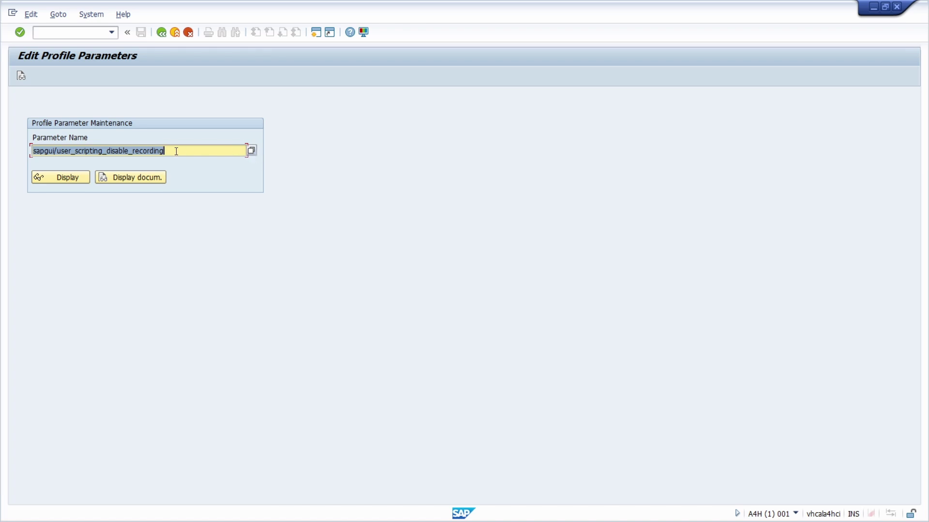
- Search the profile parameters for *scripting* again and display the details of sapgui/user_scripting_per_user
key(BackSpace)
key(Down)
key(Down)
key(Return)
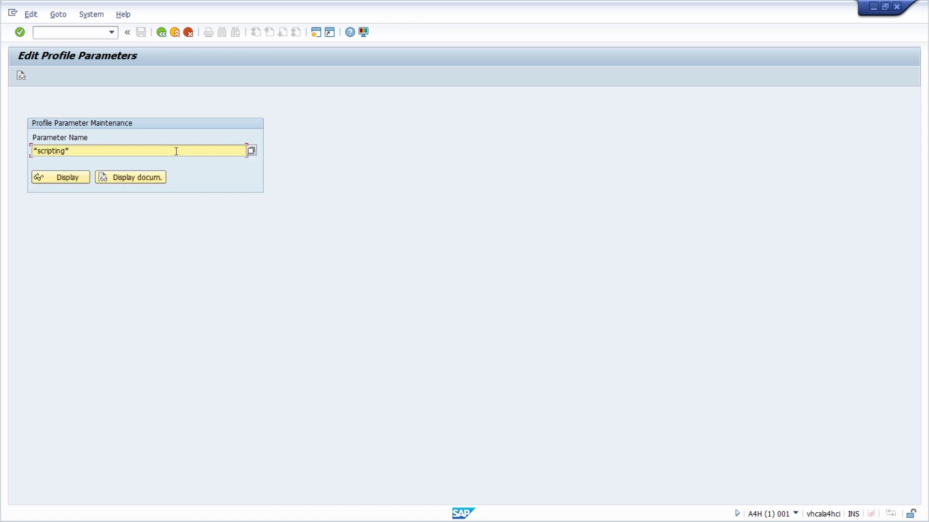
key(Return)
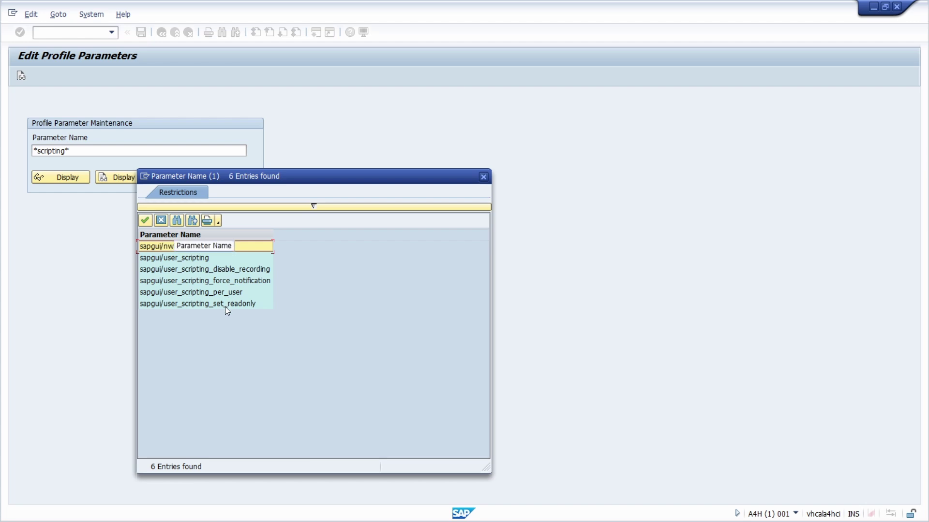
double_click(193, 293)
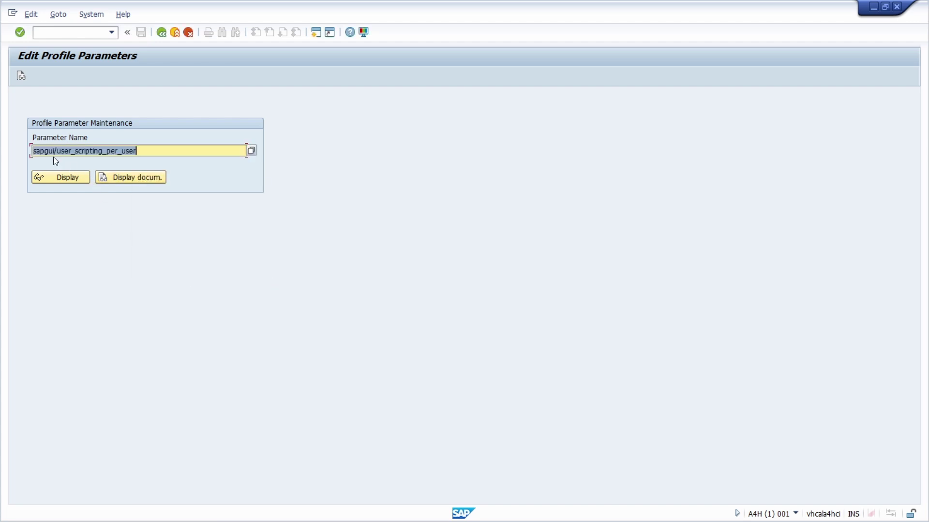
click(77, 175)
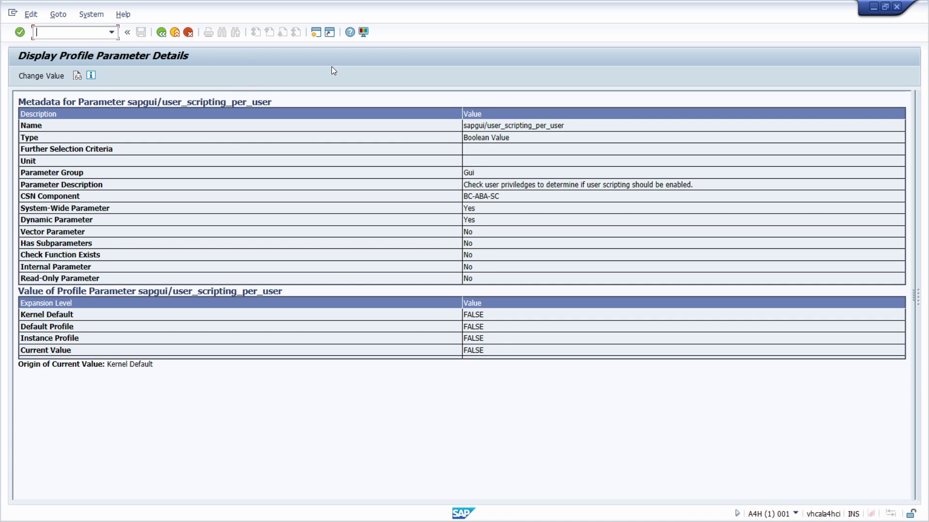
- Disable the notifications for scripts attaching to SAP GUI and opening a connection in the scripting options, and apply the change
click(364, 33)
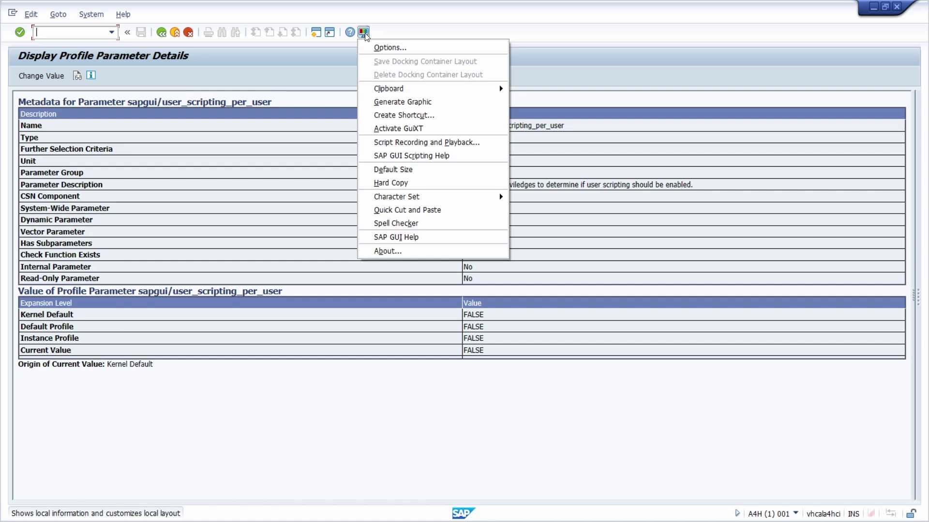
click(384, 43)
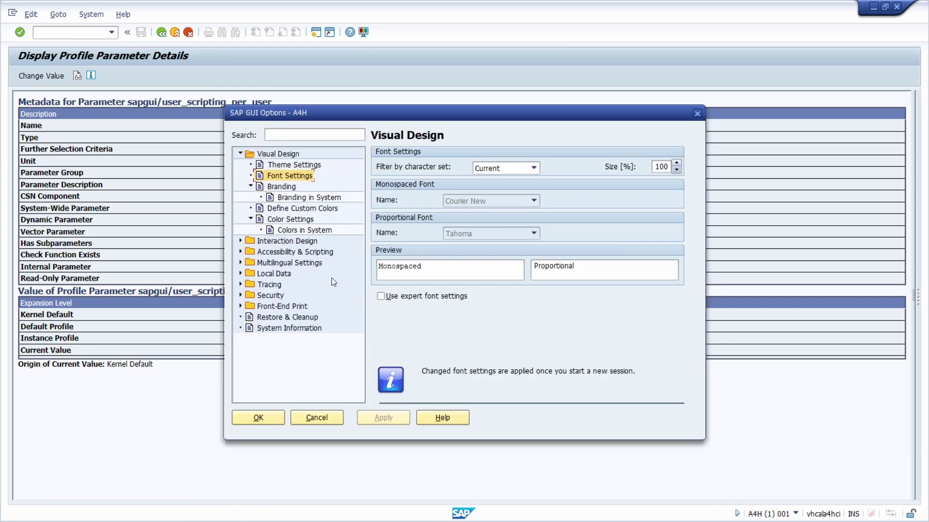
click(271, 257)
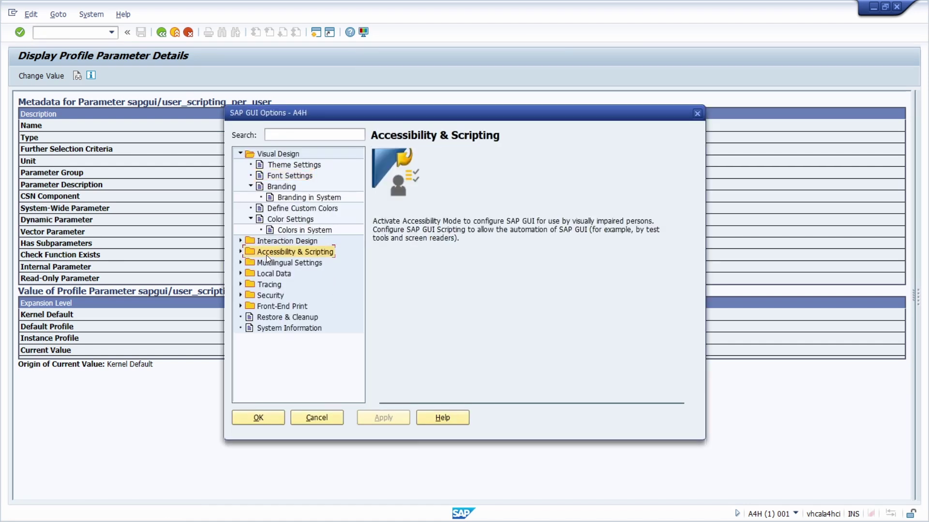
click(240, 253)
click(283, 273)
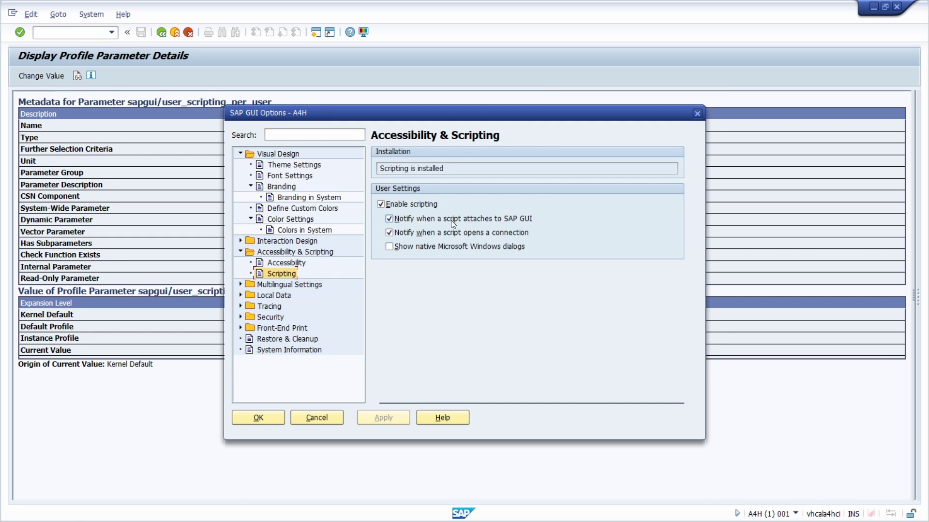
click(477, 220)
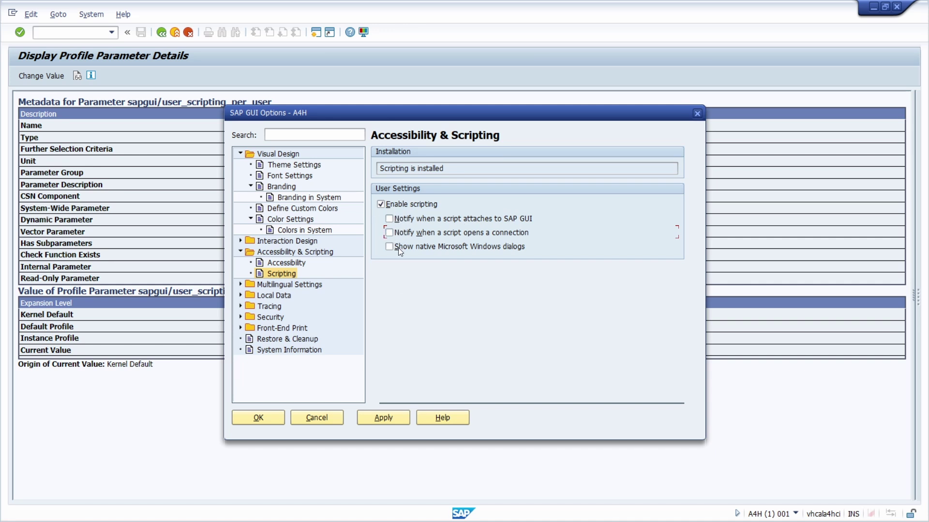
click(383, 418)
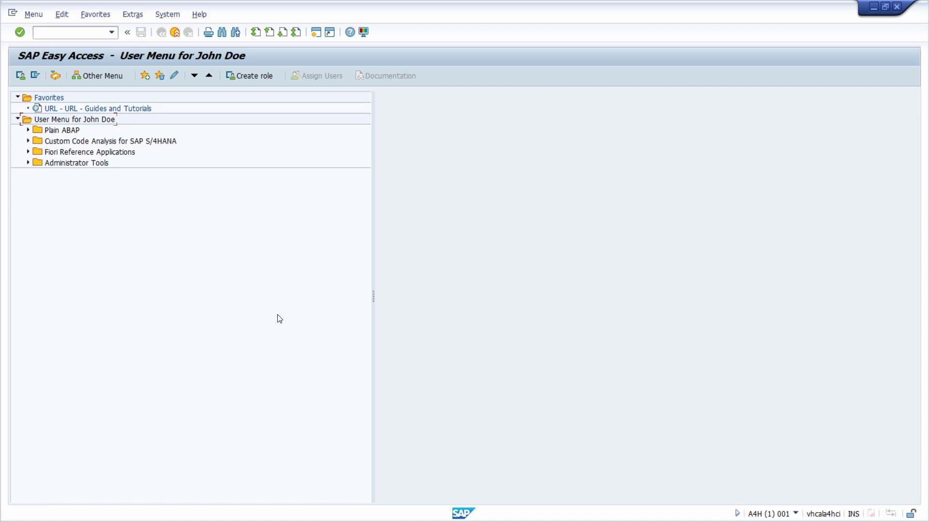
- Open Script Recording and Playback and start recording a script to C:\Temp\Script3.vbs with Unicode encoding
click(363, 33)
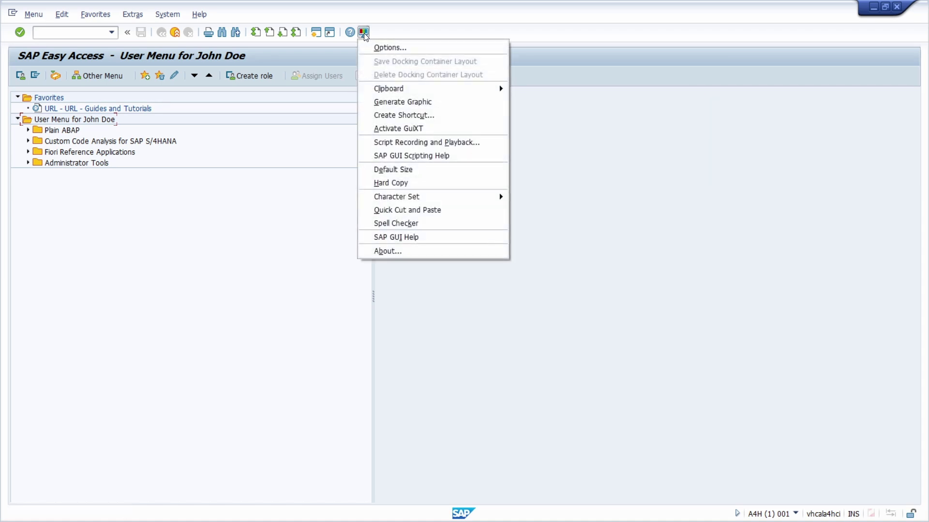
click(467, 143)
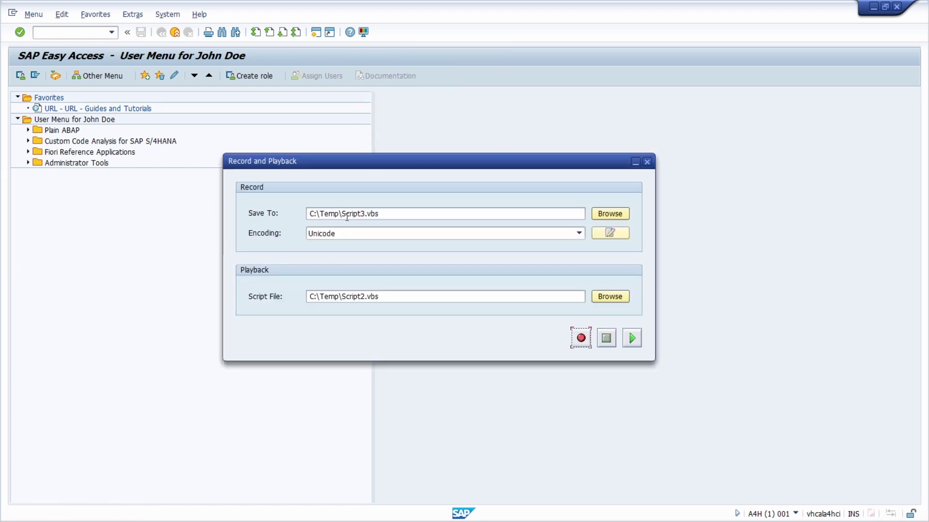
double_click(398, 216)
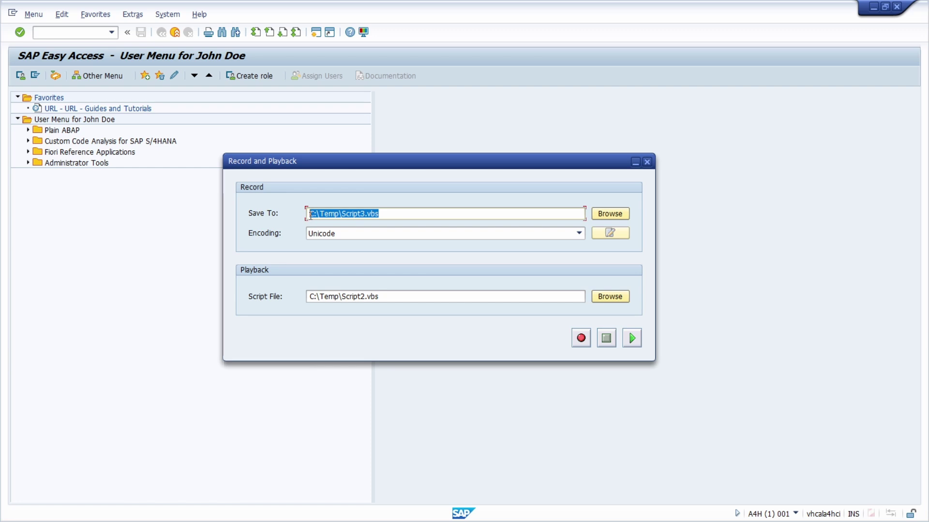
drag(308, 215, 441, 213)
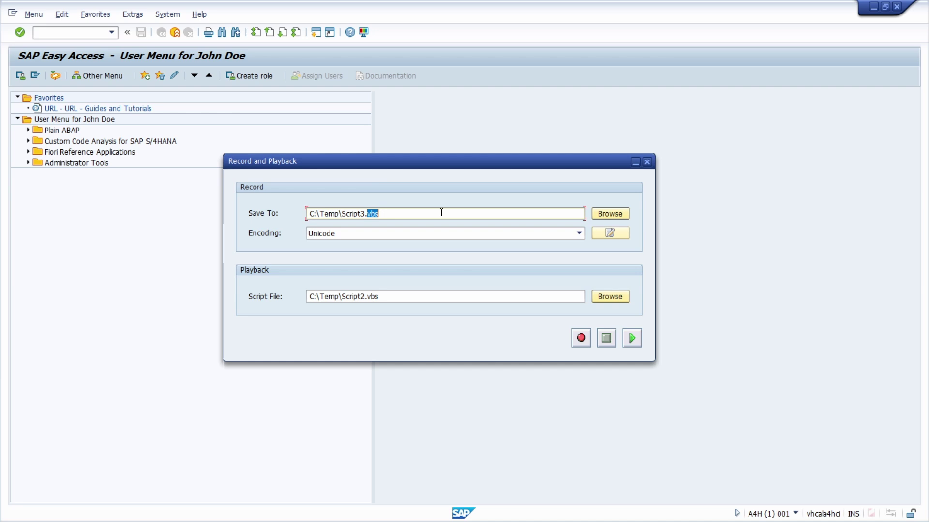
click(416, 215)
click(582, 338)
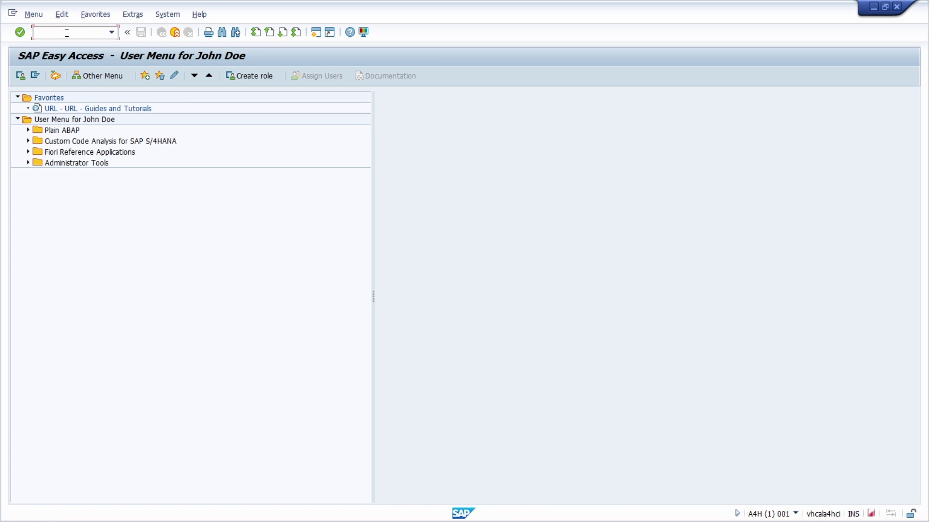
- Go to transaction /nSE16 and open the selection screen of table /DMO/FLIGHT
text(SE16)
key(Left)
text(/n)
key(Return)
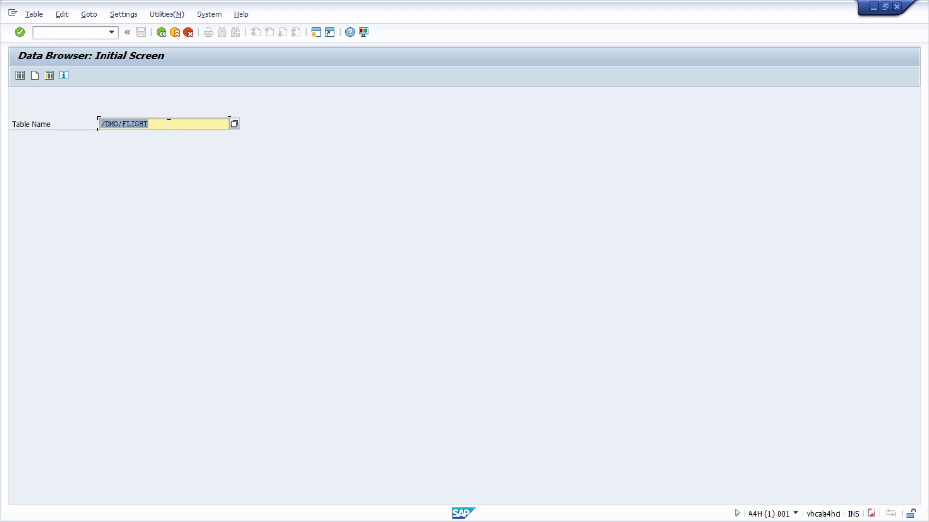
key(Return)
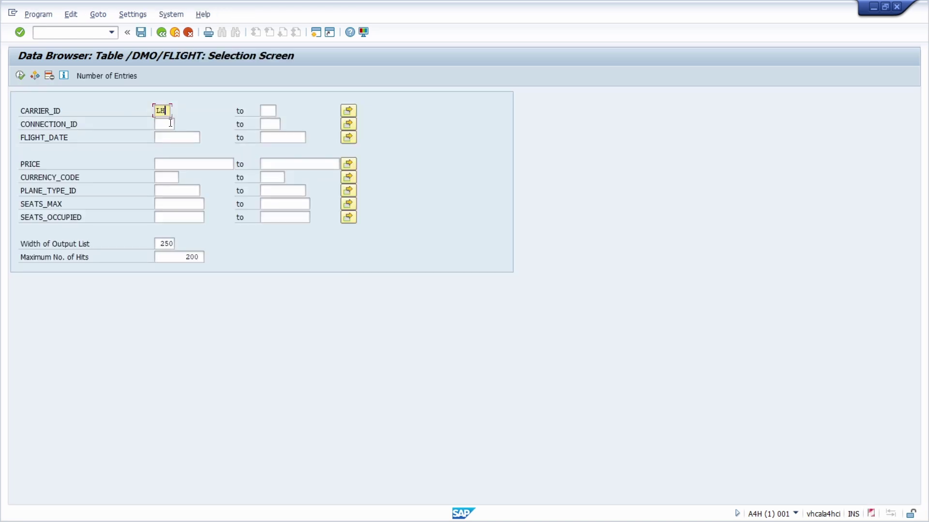
- List the /DMO/FLIGHT entries with CARRIER_ID LH
text(LH)
key(shift+Home)
click(20, 75)
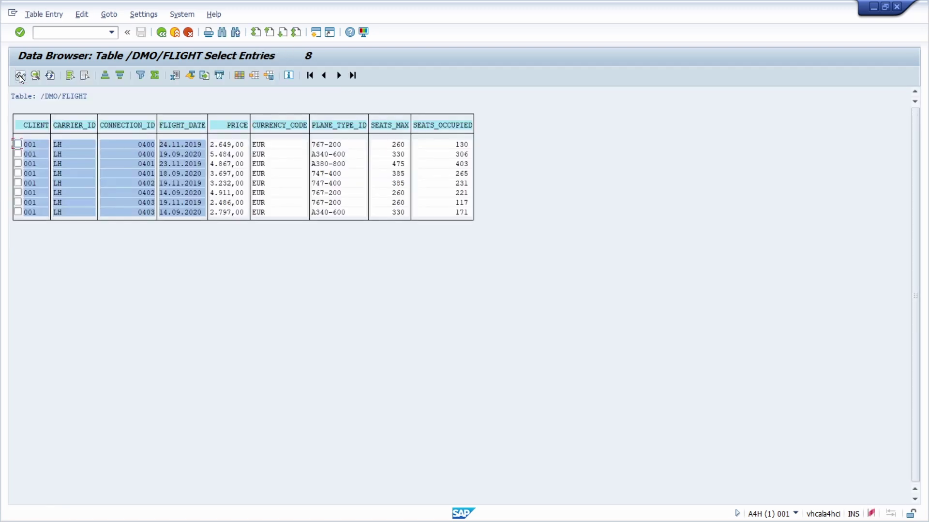
- Export the entries as a spreadsheet in the 31 Excel - Office Open XML format, replacing EXPORT.XLSX in C:\\TEMP
click(174, 75)
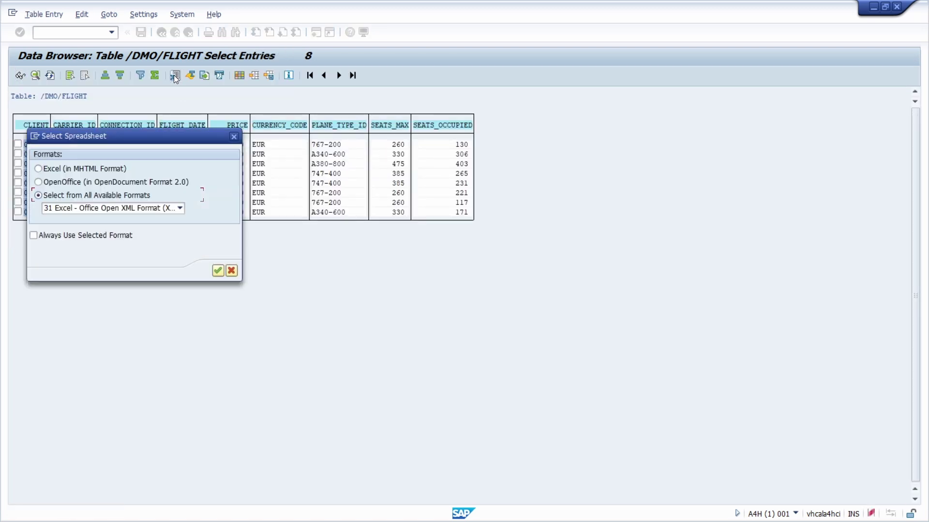
click(217, 271)
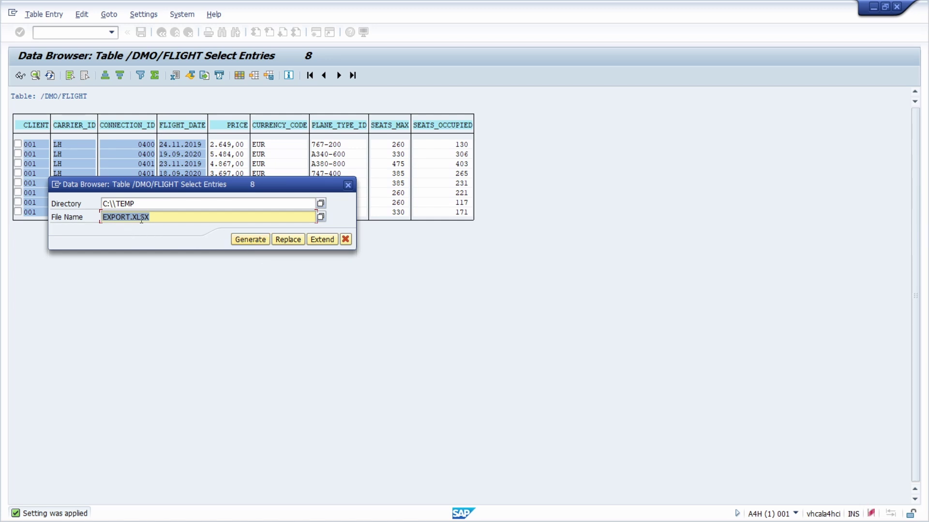
click(249, 240)
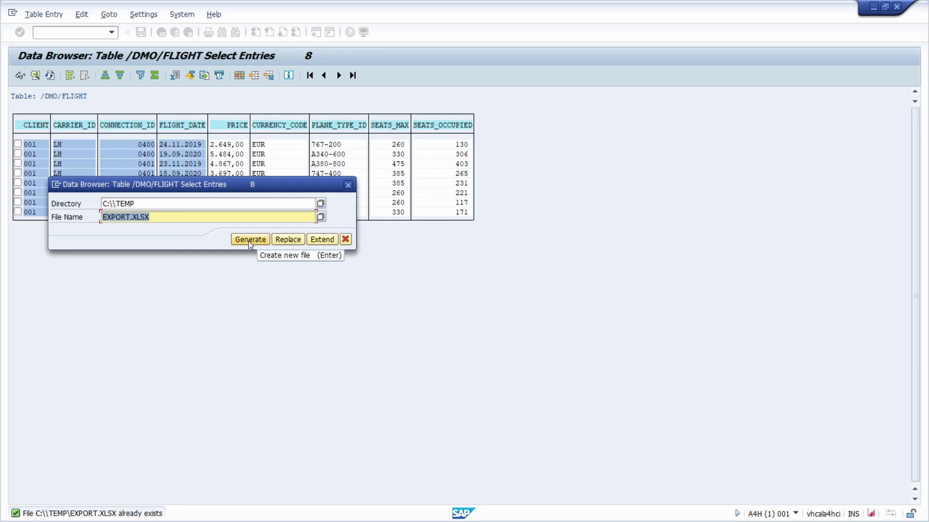
click(289, 239)
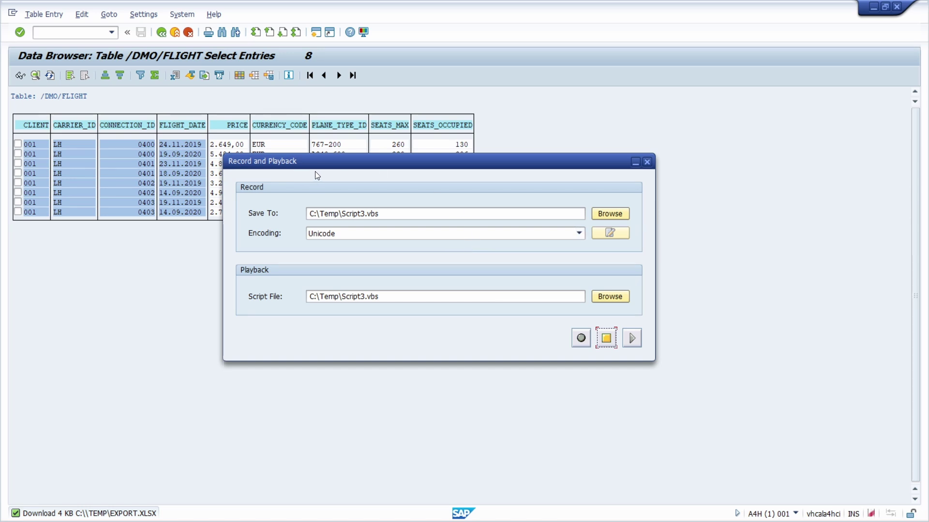
- Stop the script recording and open Script3.vbs from C:\Temp in Notepad to review the recorded transaction code and carrier value
click(608, 338)
key(Return)
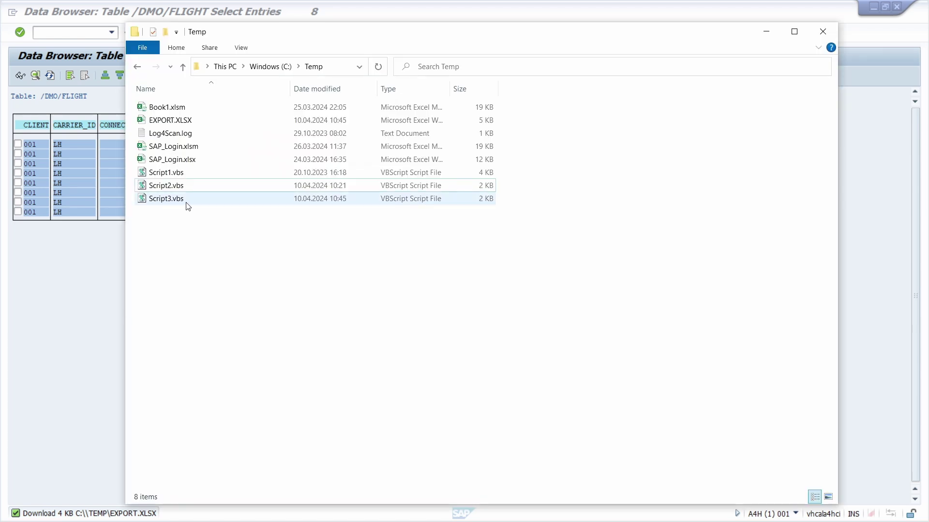
right_click(199, 202)
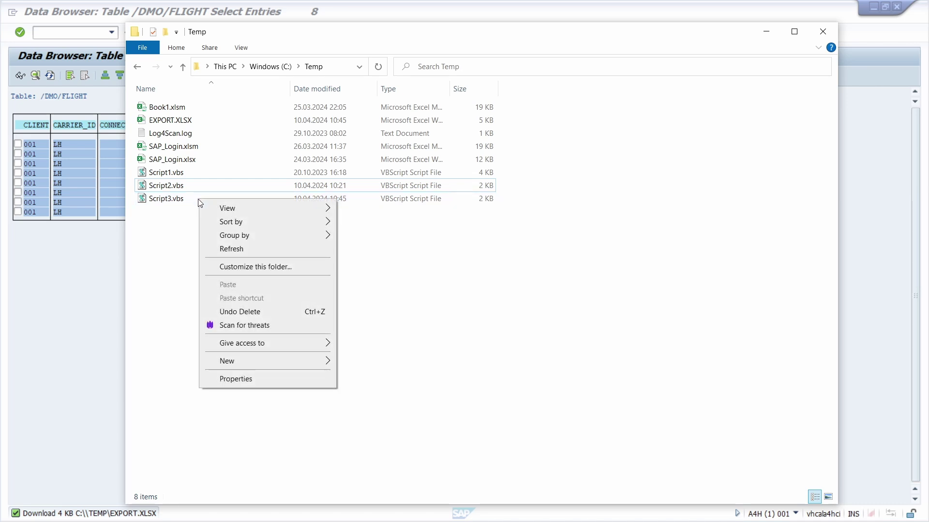
click(170, 204)
right_click(170, 204)
click(231, 224)
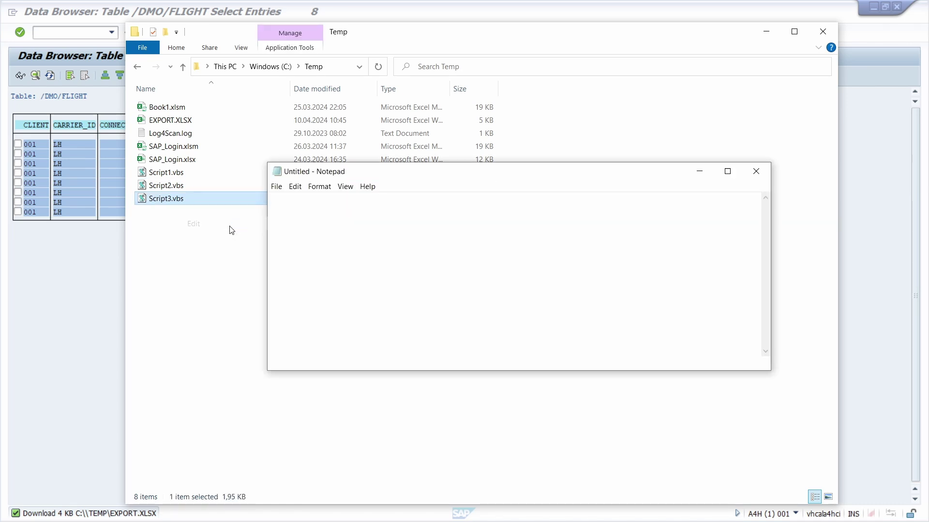
drag(512, 174, 416, 2)
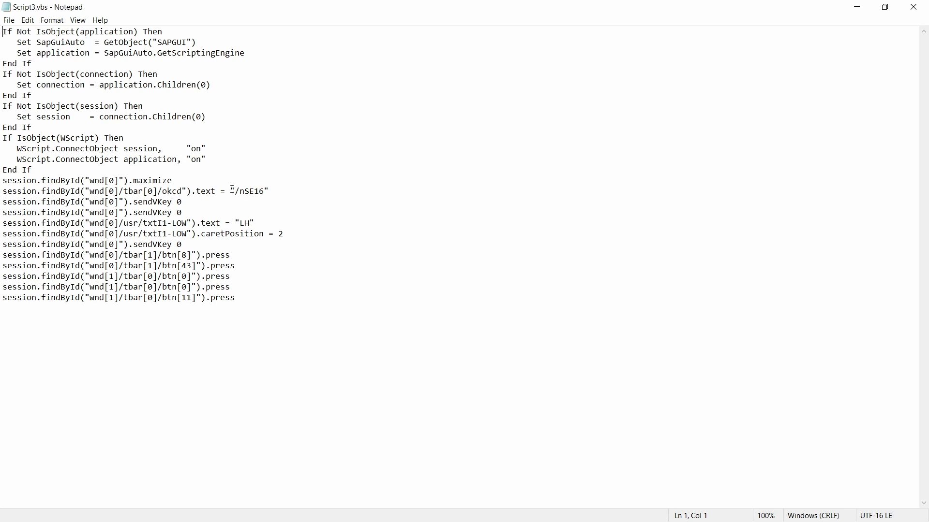
drag(231, 191, 310, 186)
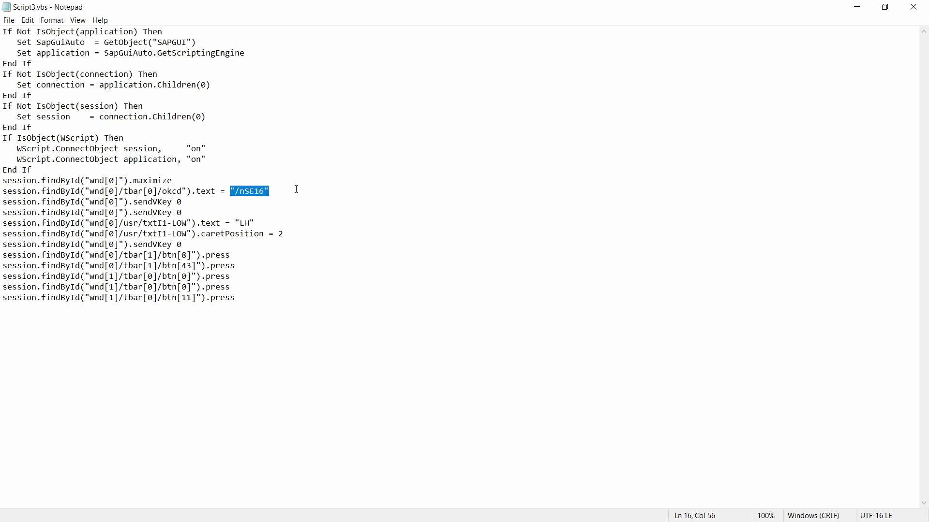
drag(235, 223, 310, 217)
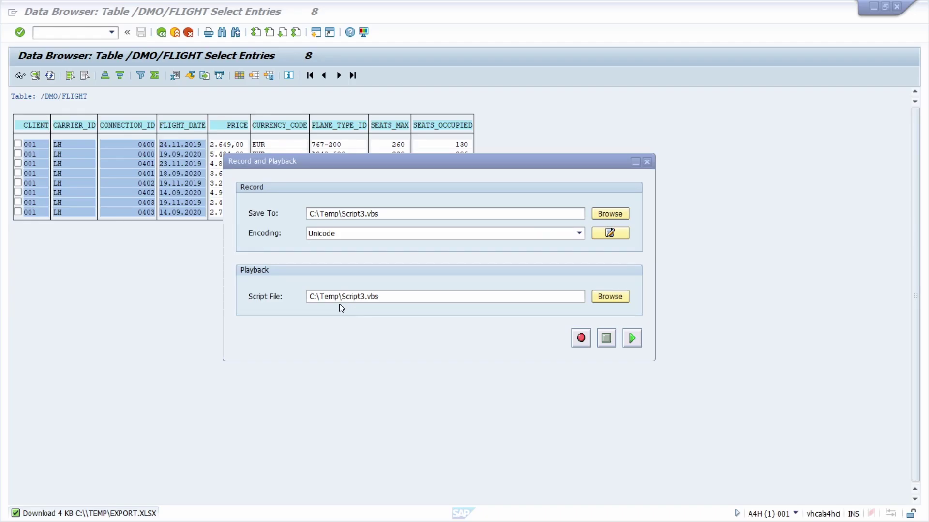
- Play back C:\Temp\Script3.vbs from Record and Playback and close the exported Excel workbook
click(327, 343)
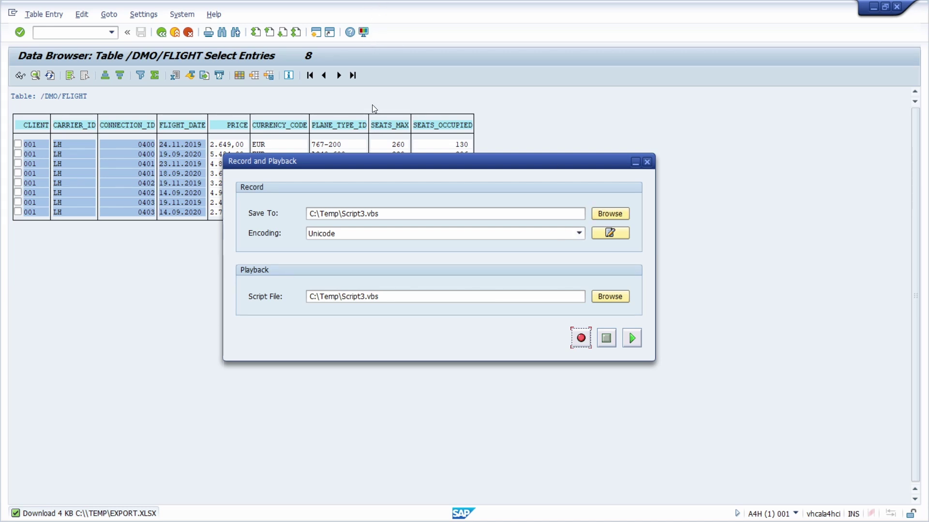
double_click(389, 298)
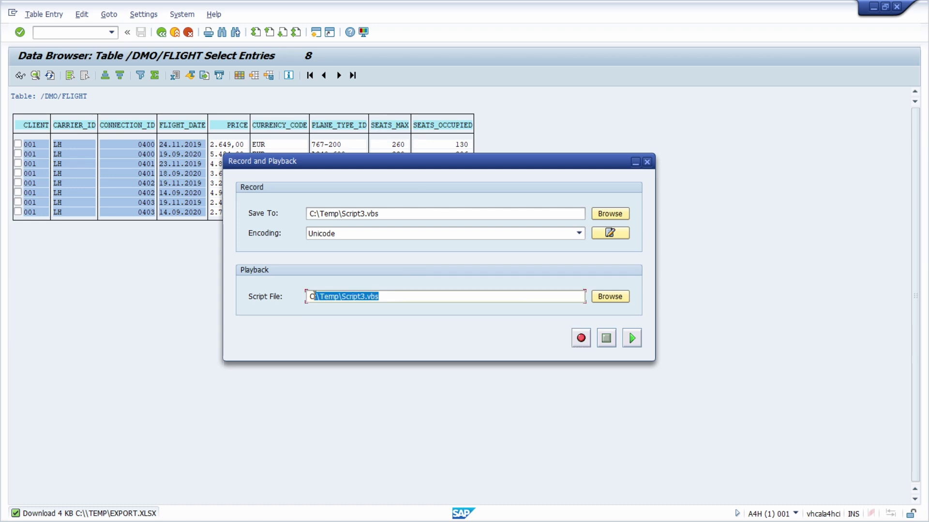
click(405, 296)
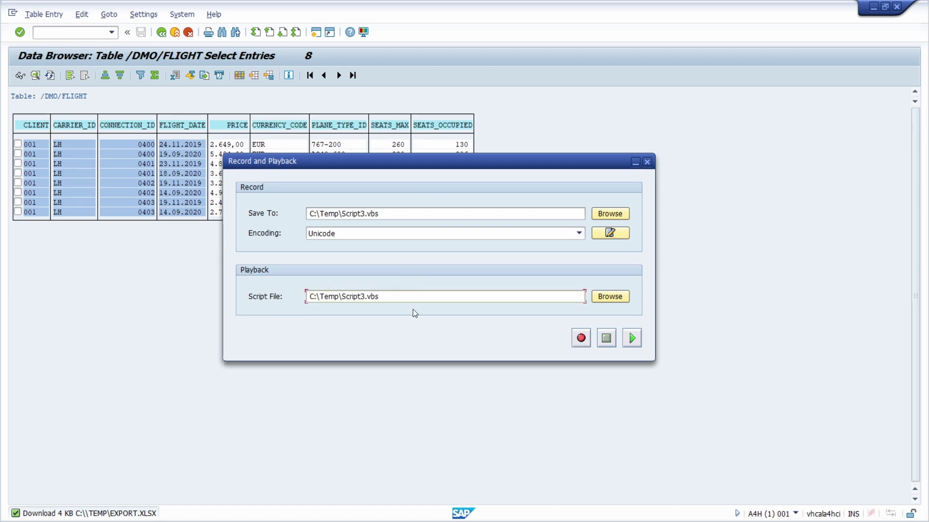
click(633, 339)
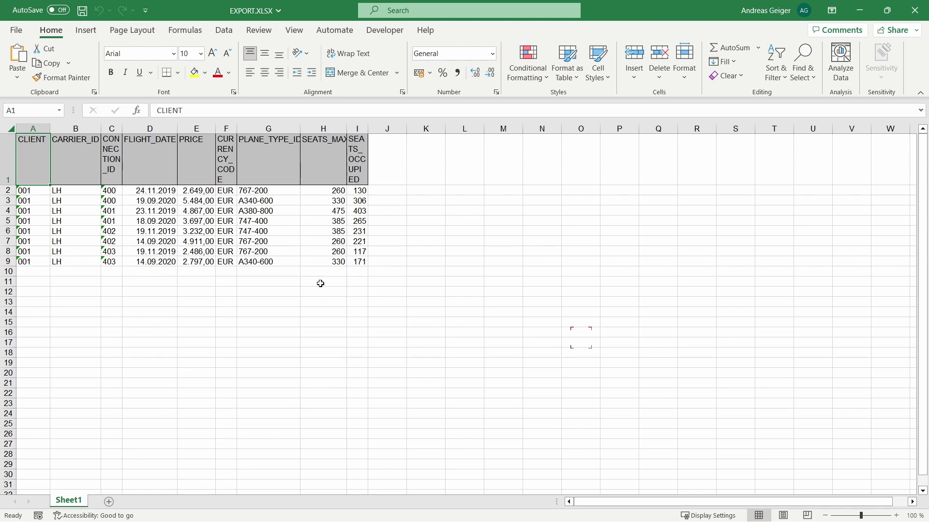
click(914, 10)
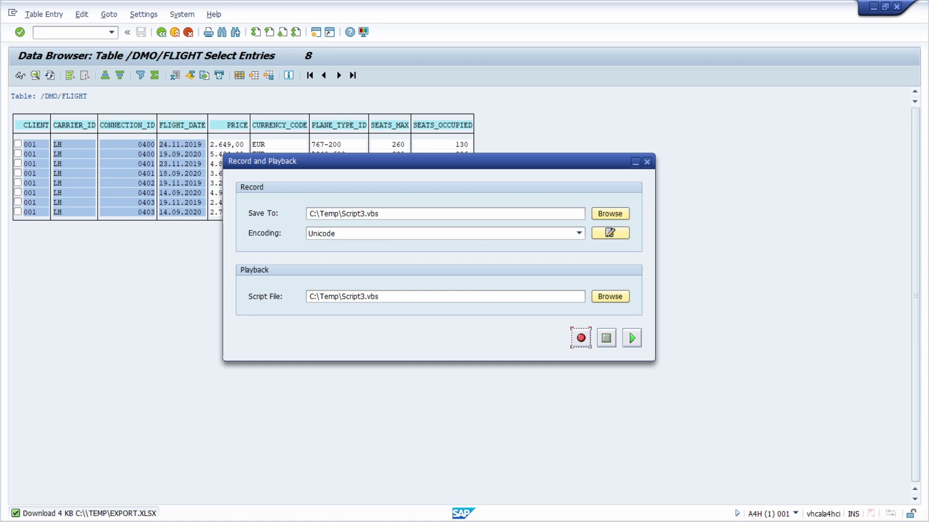
- Run Script3.vbs directly from the C:\Temp folder in File Explorer and bring the exported workbook to the front
key(alt+Tab)
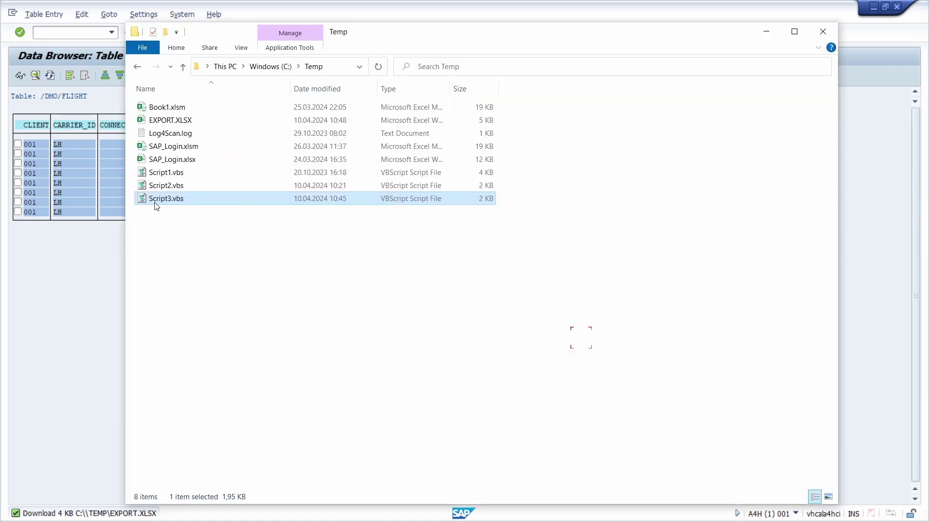
double_click(186, 200)
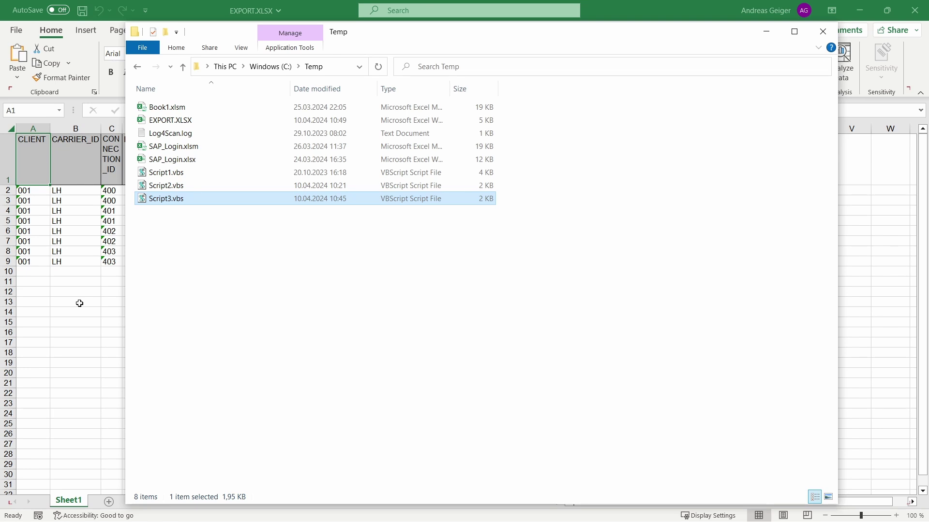
click(79, 303)
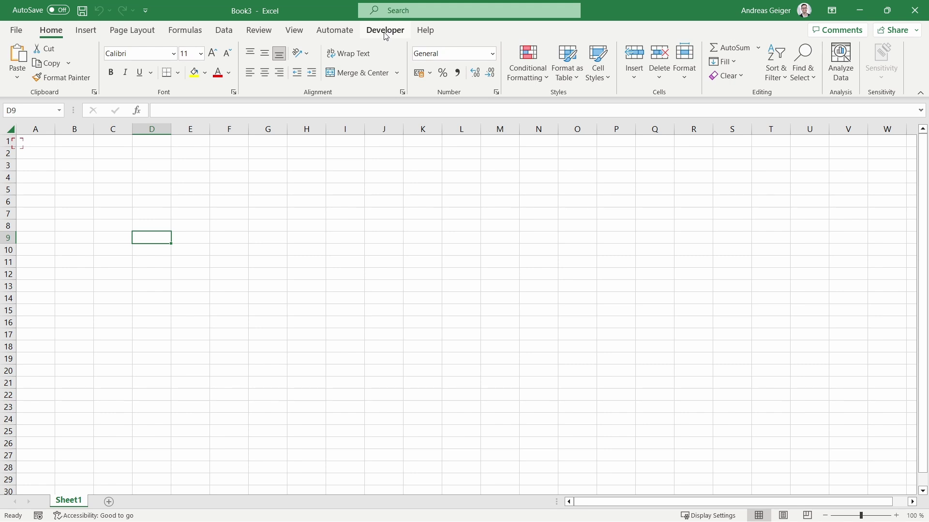
- Check in Excel's ribbon customization options whether the Developer entry is enabled among the main tabs
click(18, 31)
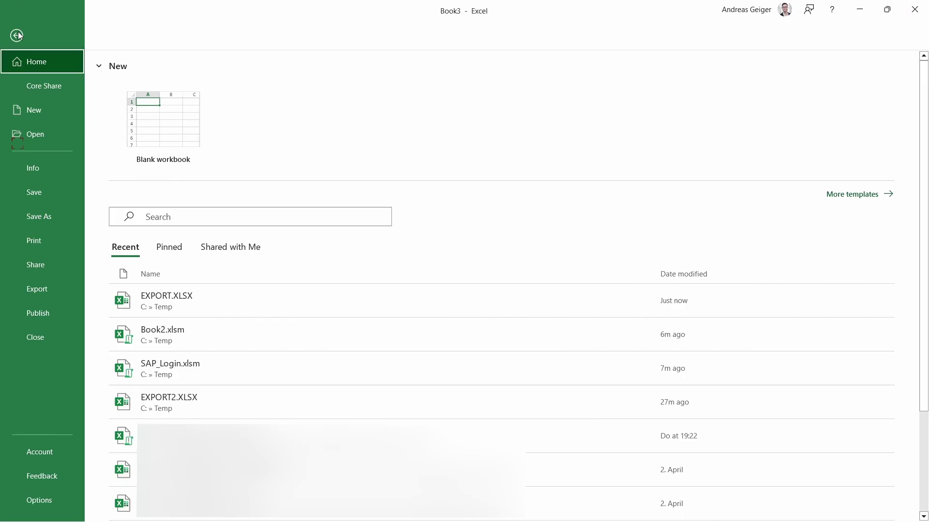
click(39, 502)
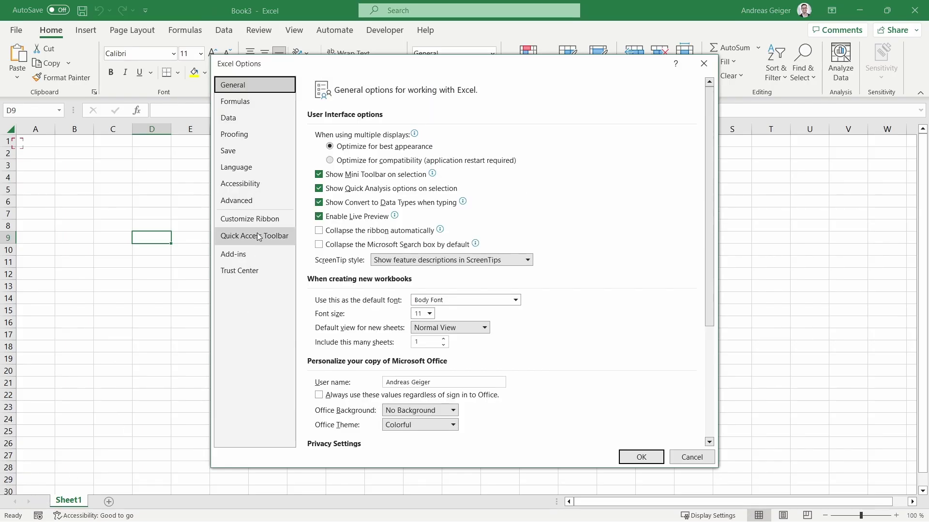
click(258, 220)
scroll(587, 346, down, 1)
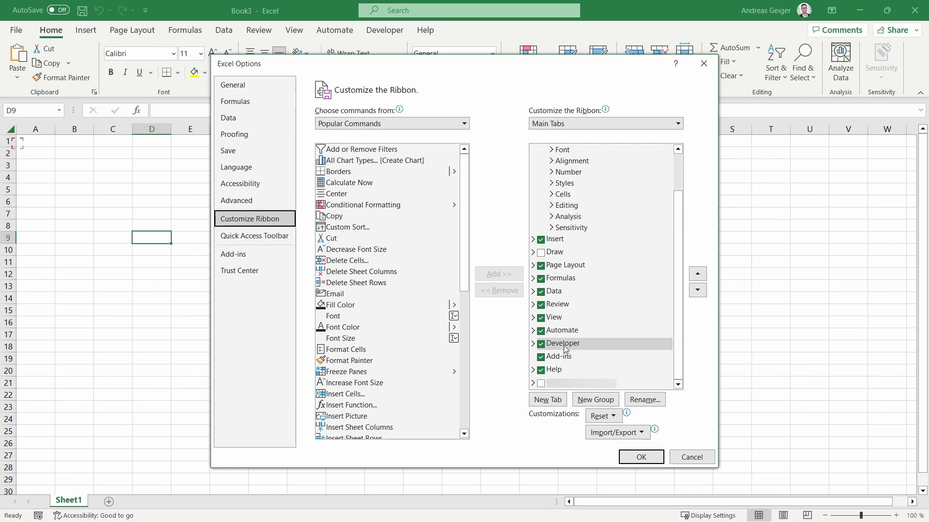
click(640, 458)
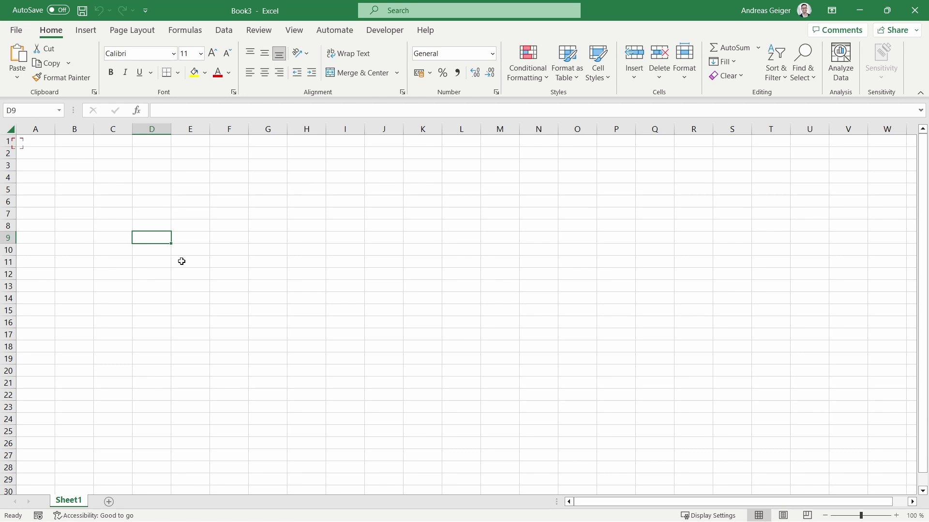
- Open the Visual Basic editor and display the code window of Sheet1 in the Book3 project
click(385, 32)
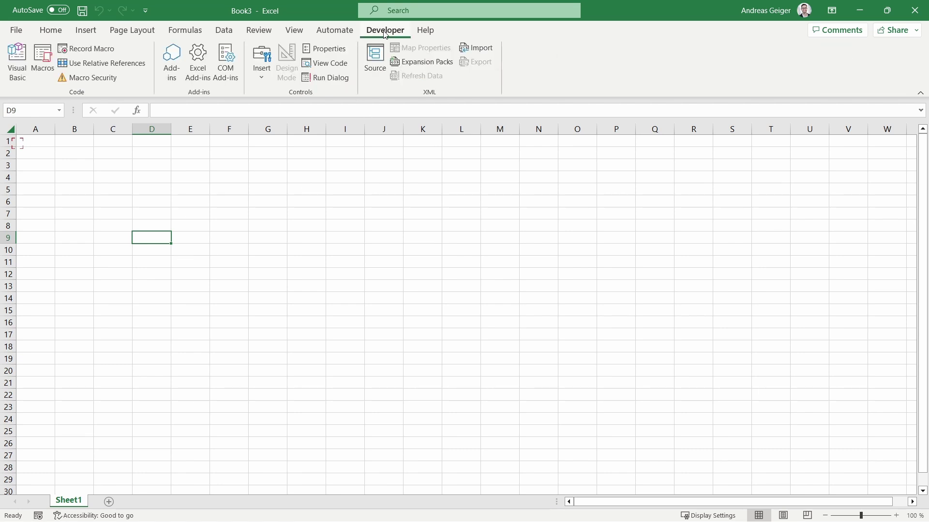
click(22, 80)
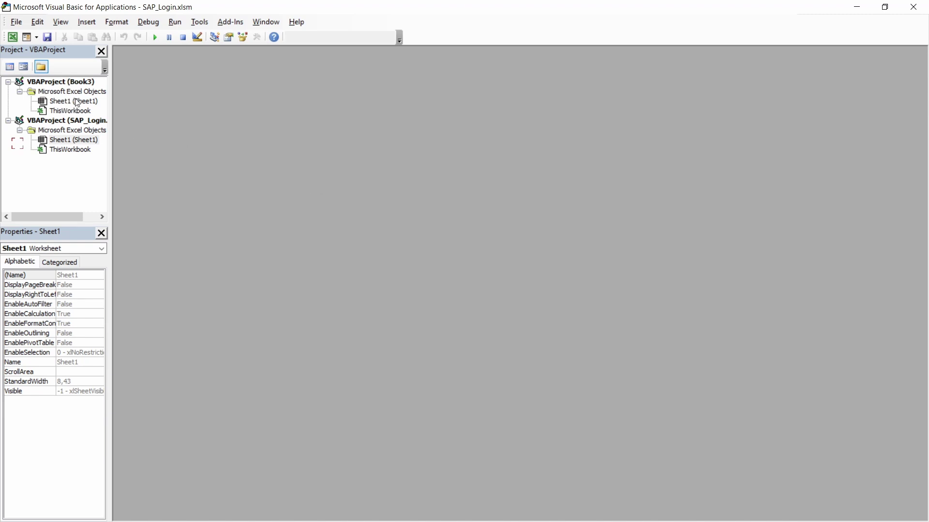
double_click(68, 105)
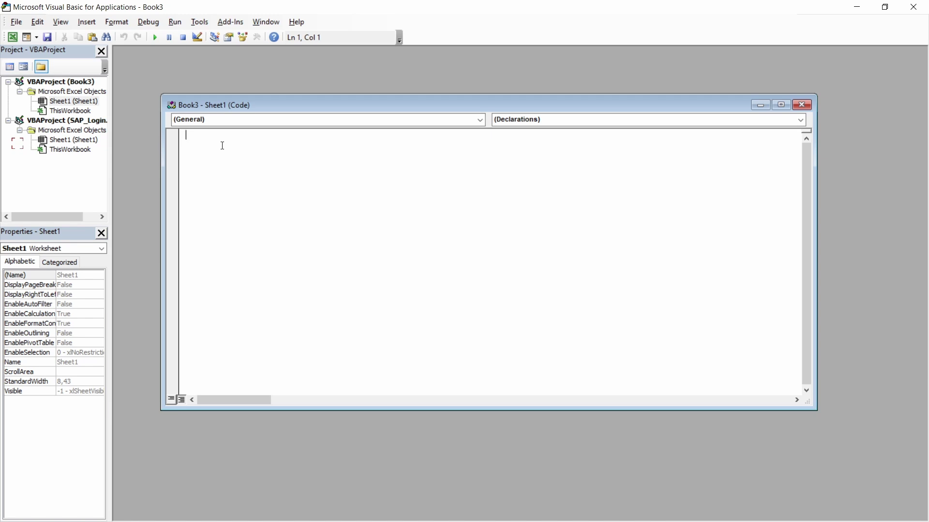
- Enable SAP GUI Scripting API in the references of the Book3 VBA project
click(200, 22)
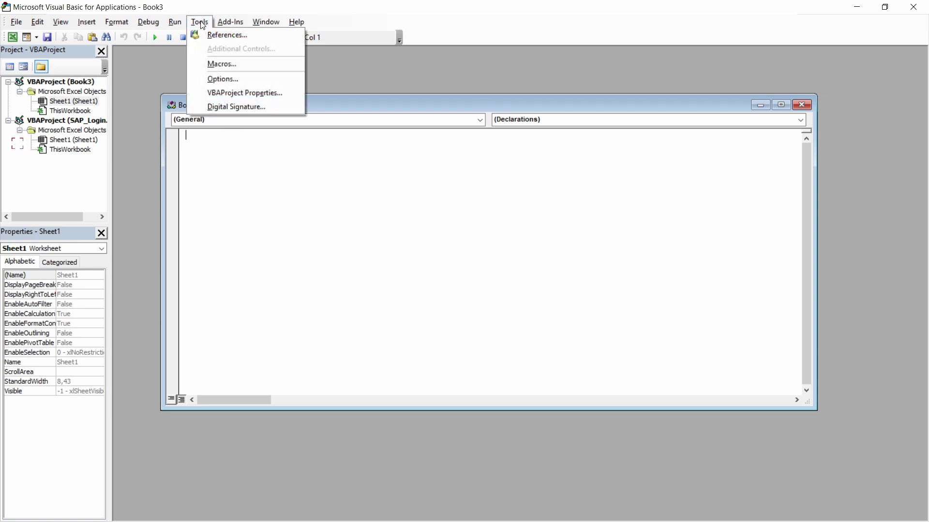
click(243, 41)
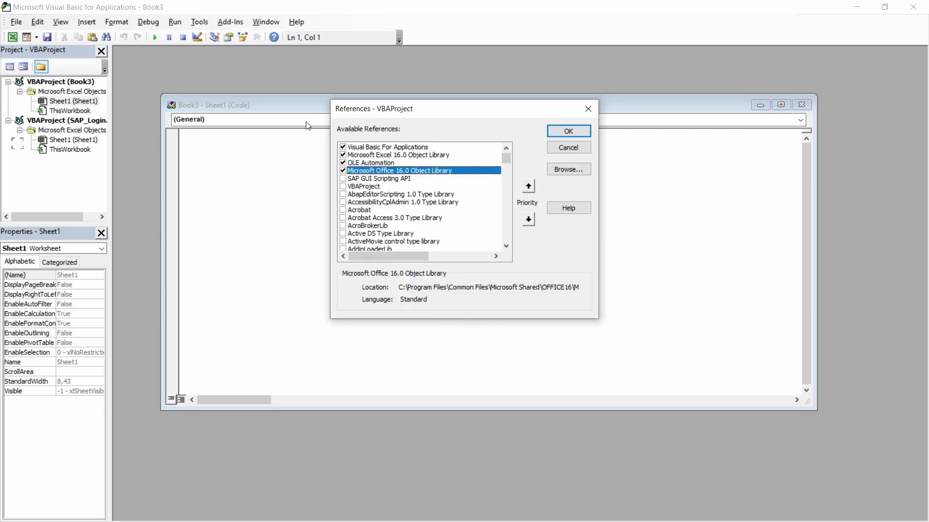
click(387, 179)
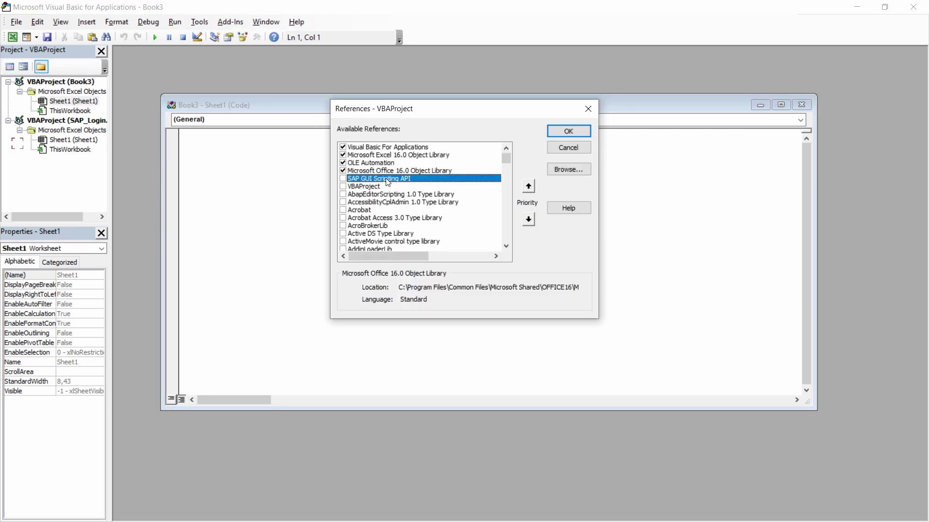
click(343, 179)
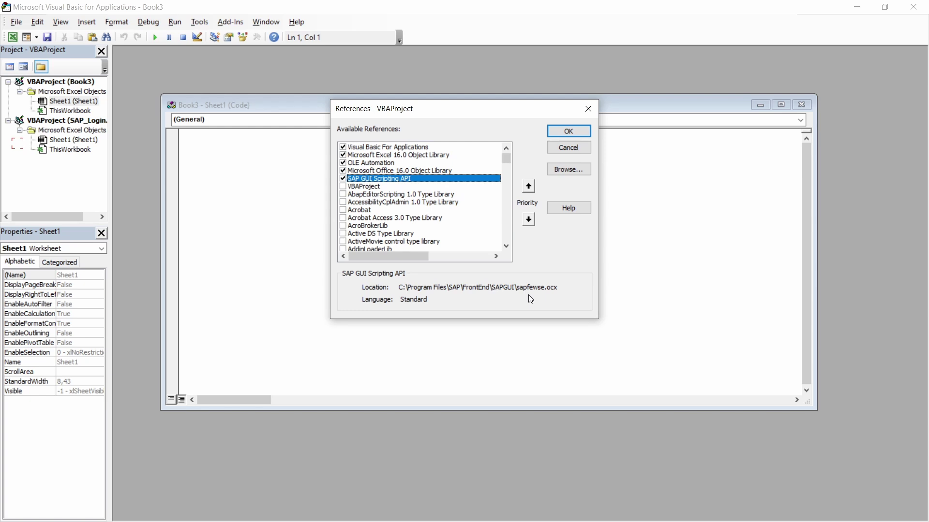
- Add the ActiveX control sapfewse.ocx from the SAPGUI program folder as a reference and confirm the project's references
scroll(493, 176, down, 15)
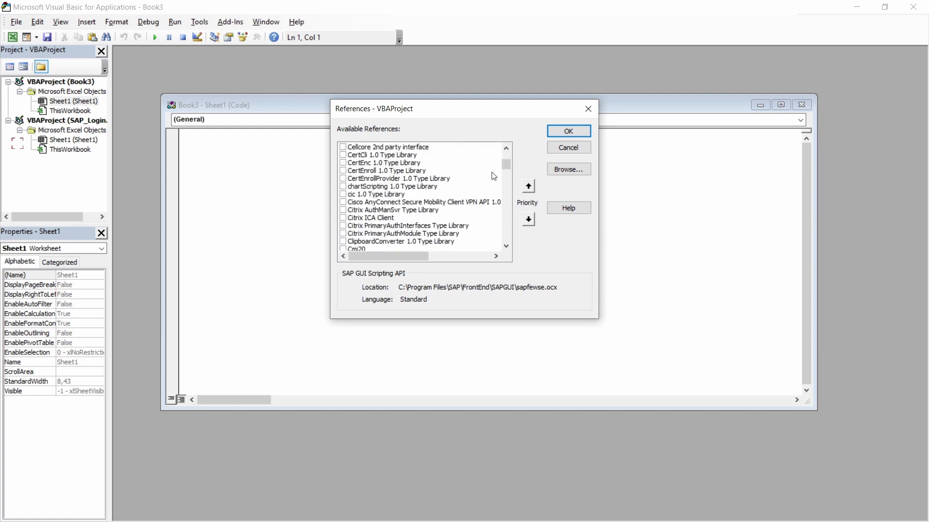
scroll(494, 176, down, 10)
drag(510, 245, 506, 146)
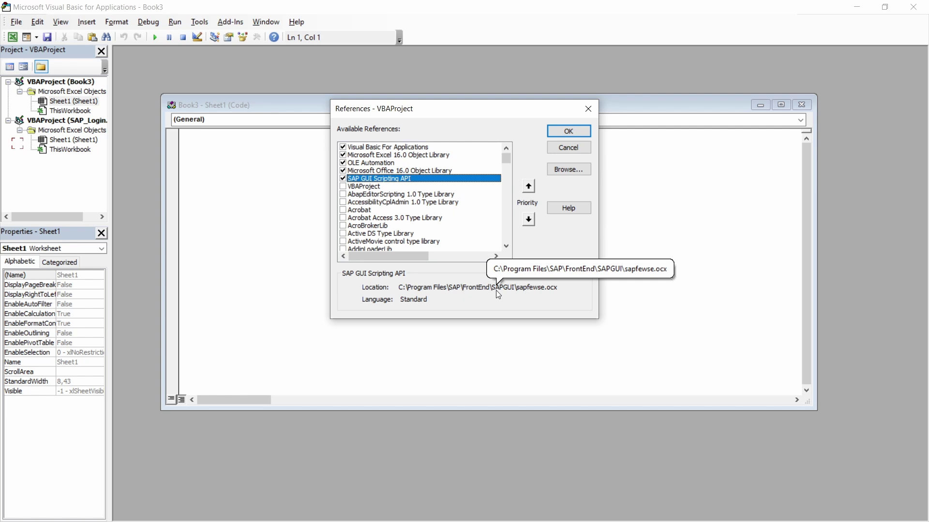
click(574, 170)
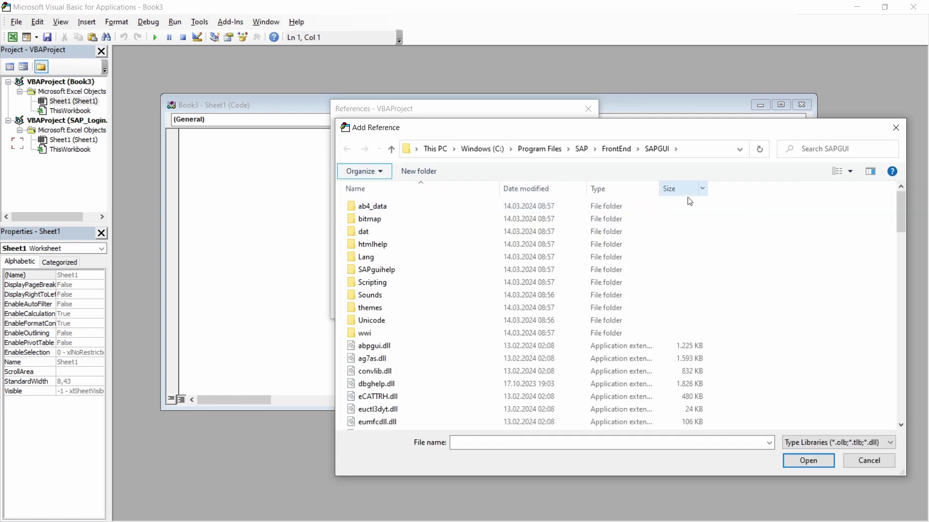
click(869, 442)
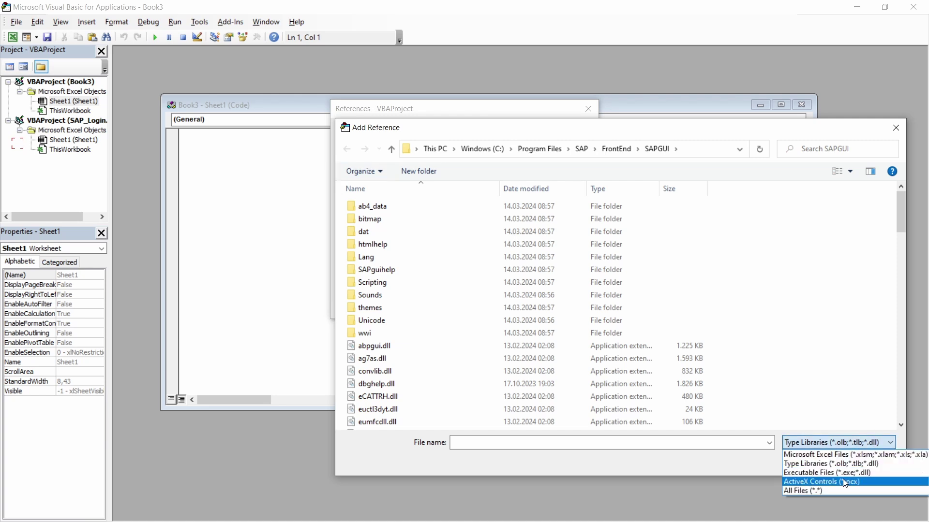
click(847, 482)
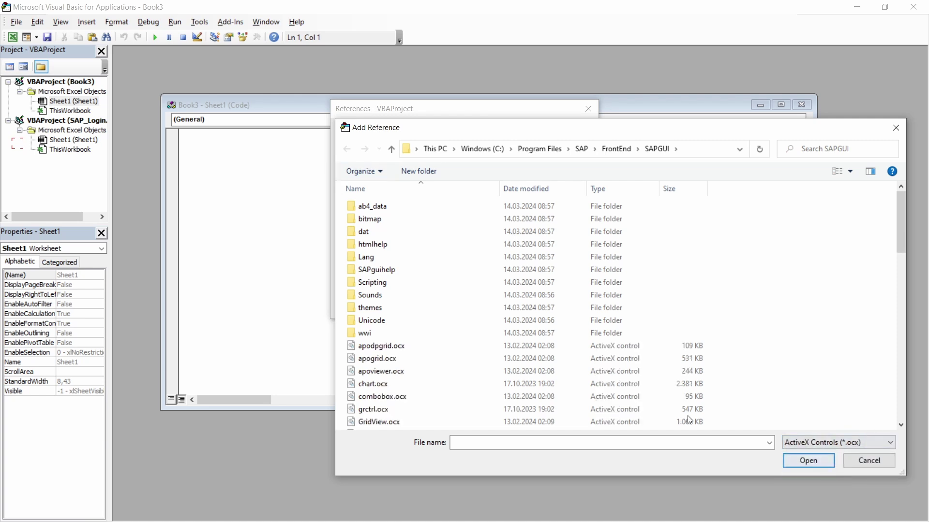
scroll(542, 371, down, 6)
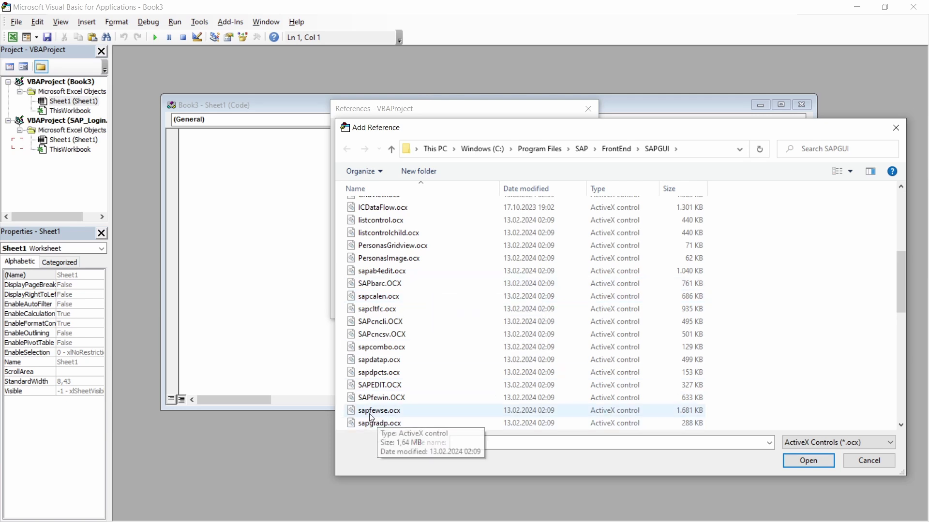
click(392, 411)
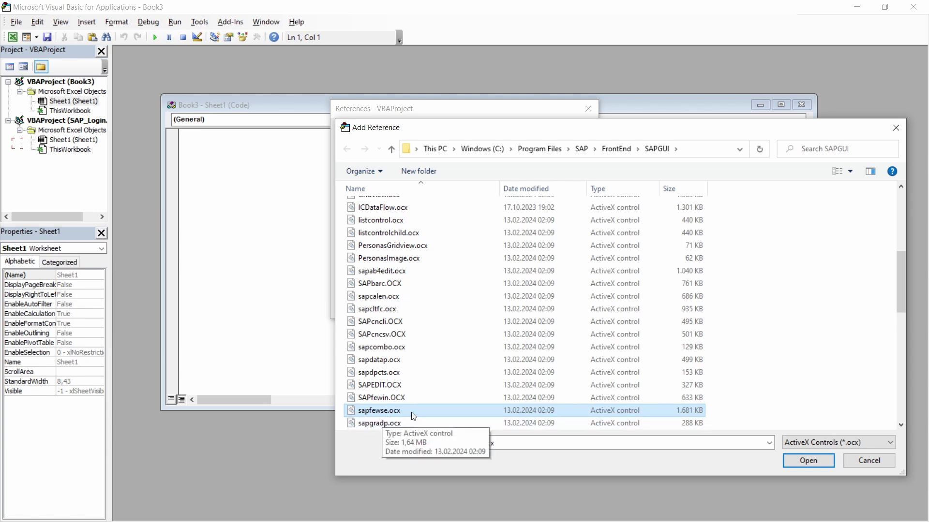
click(809, 461)
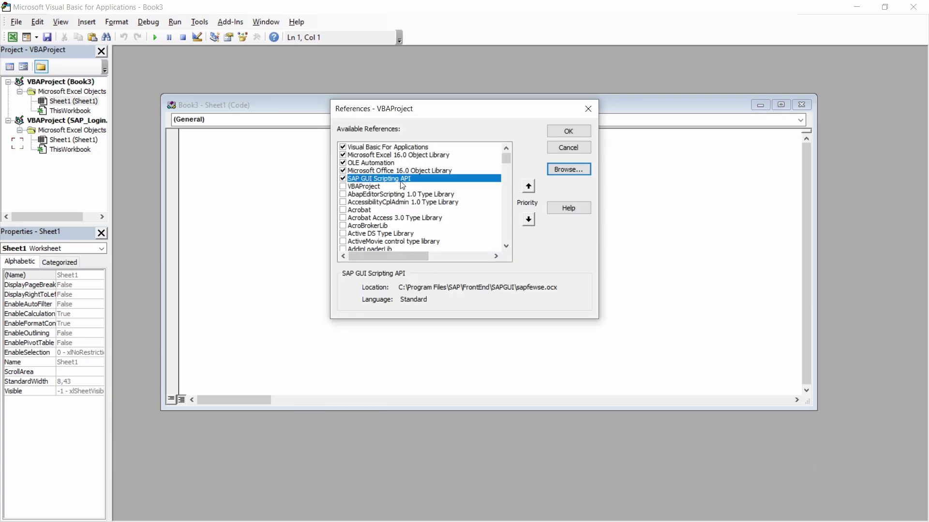
click(573, 131)
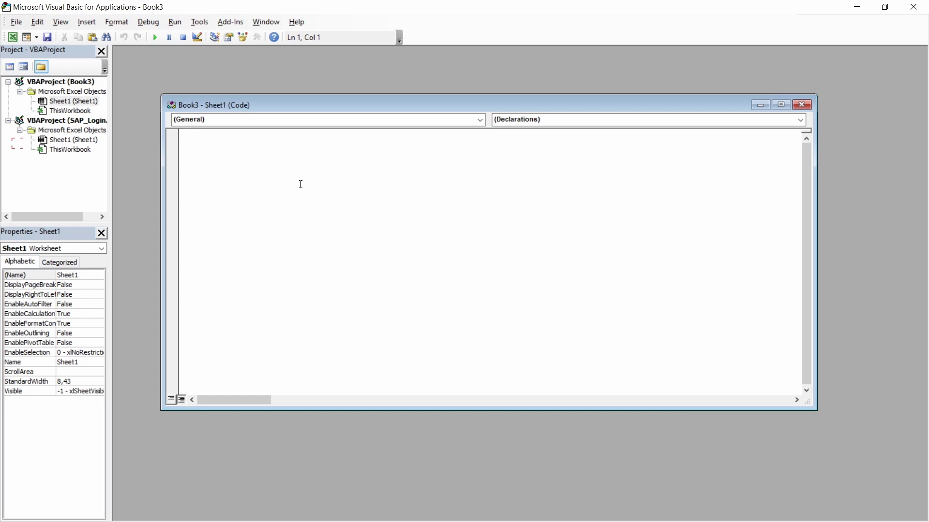
- Insert a SAPExecute macro in the Sheet1 code that declares SapGui, App, Conn and Session and connects through GetObject("SAPGUI") in nested If blocks
key(alt+Tab)
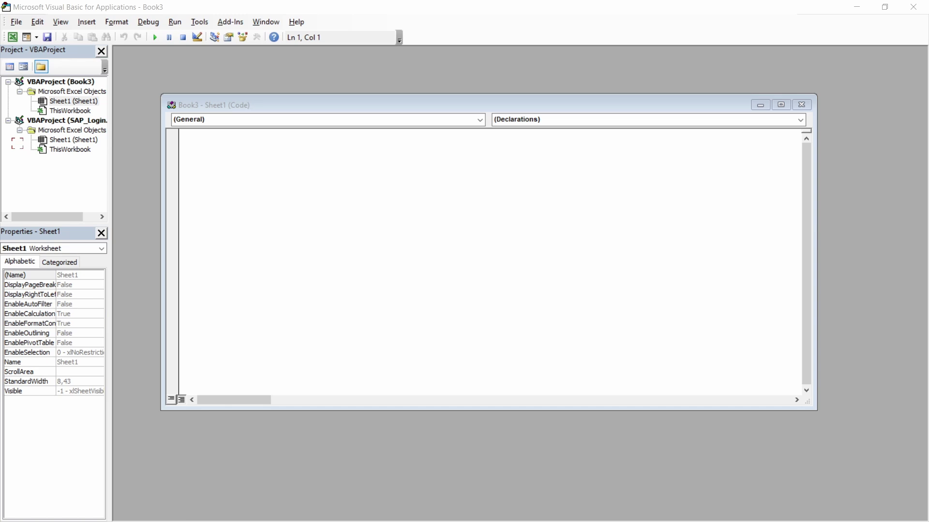
click(278, 157)
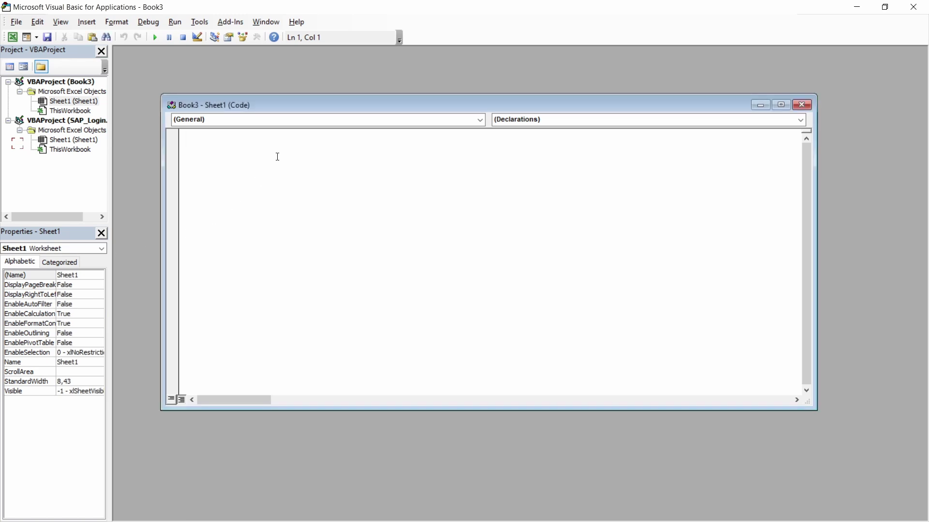
text(Sub SAPExecute()  Dim SapGui As Object Dim App As SAPFEWSELib.GuiApplication Dim Conn As SAPFEWSELib.GuiConnection Dim Session As SAPFEWSELib.GuiSession  Set SapGui = GetObject("SAPGUI") If IsObject(SapGui) Then     Set App = SapGui.GetScriptingEngine     If IsObject(App) Then         Set Conn = App.Children(0)         If IsObject(Conn) Then             Set Session = Conn.Children(0)               End If     End If End If    End Sub)
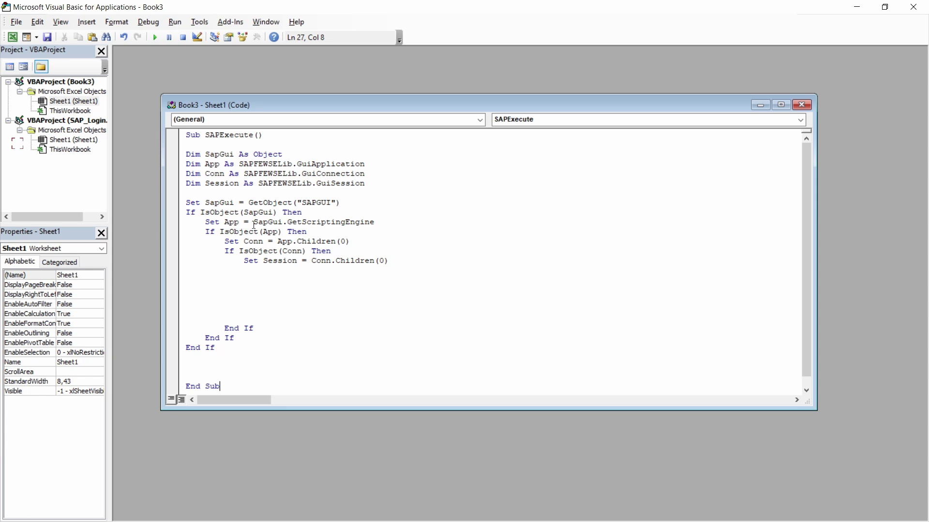
- Examine the four variable declarations in SAPExecute and the block assigning the SAP GUI object, scripting engine, connection and session
click(372, 185)
key(shift+Up)
key(shift+Up)
key(shift+Up)
key(shift+Home)
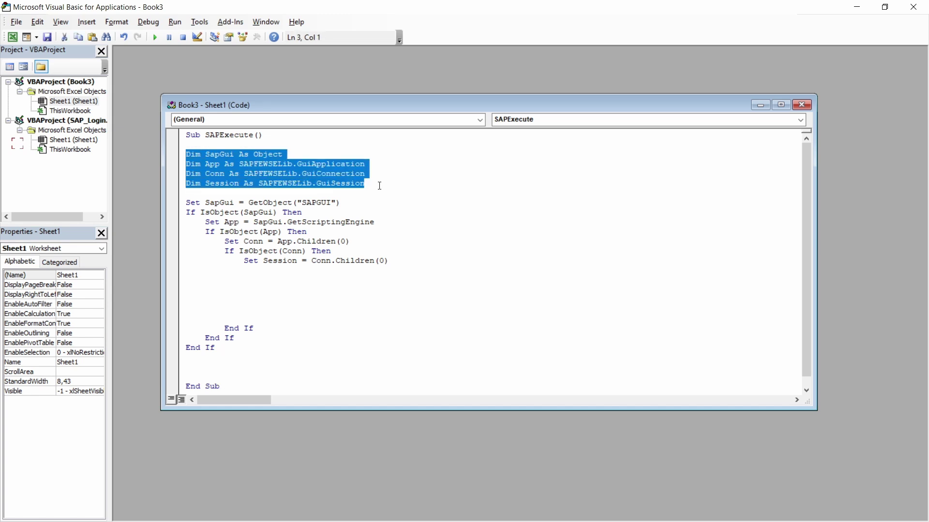
click(374, 184)
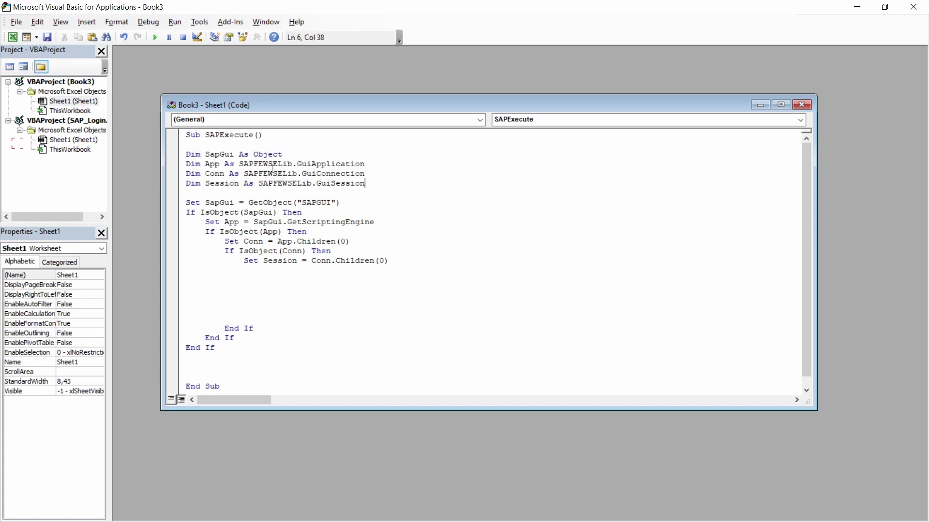
double_click(209, 154)
key(shift+End)
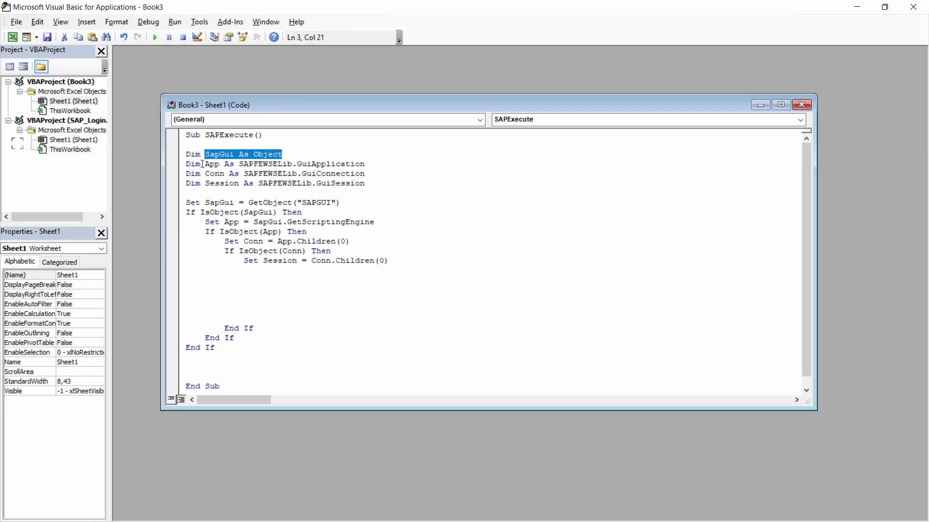
drag(205, 164, 366, 164)
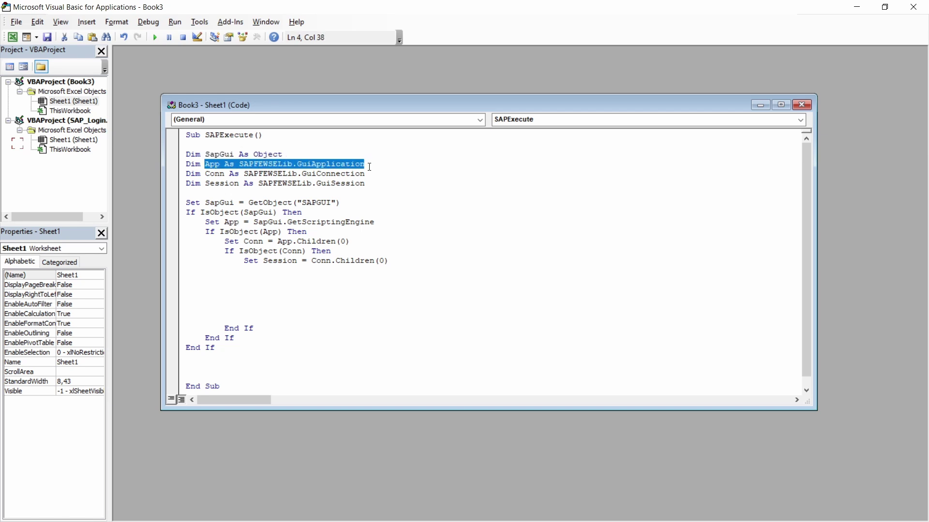
drag(205, 173, 365, 174)
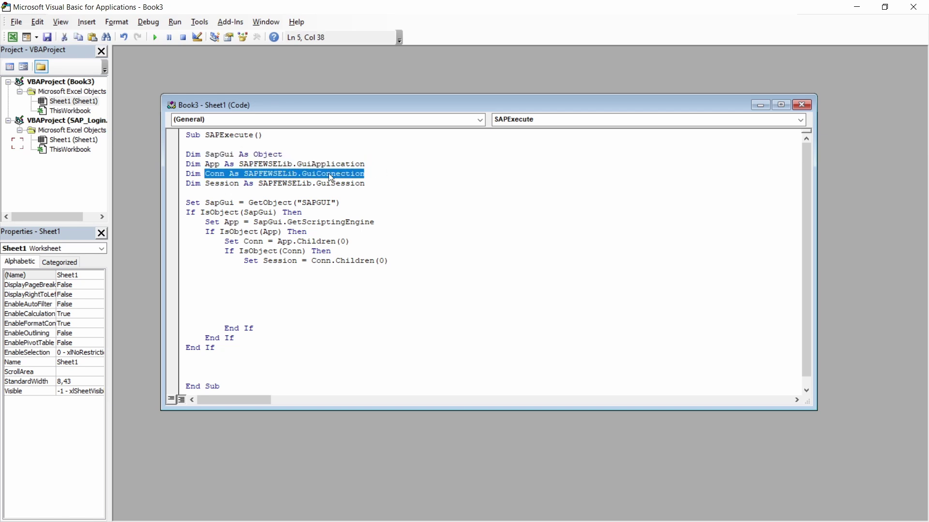
drag(205, 184, 384, 184)
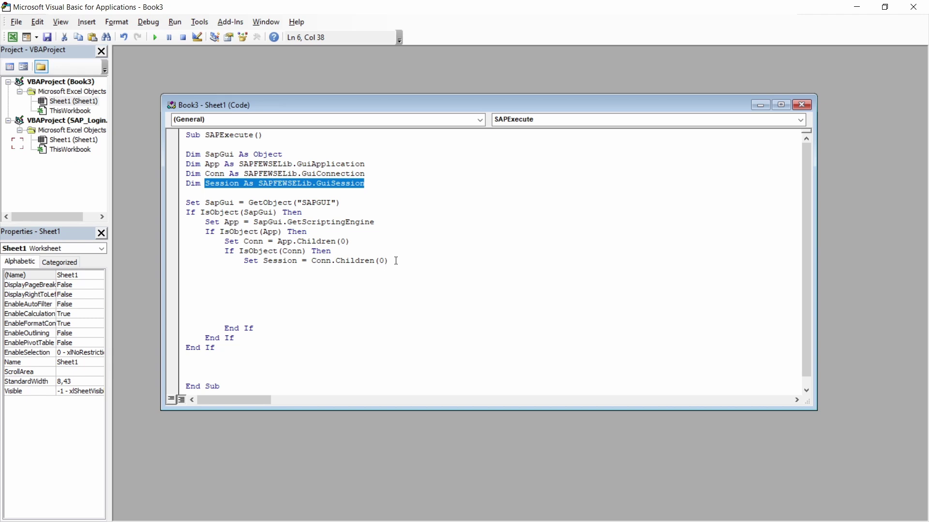
drag(398, 261, 171, 204)
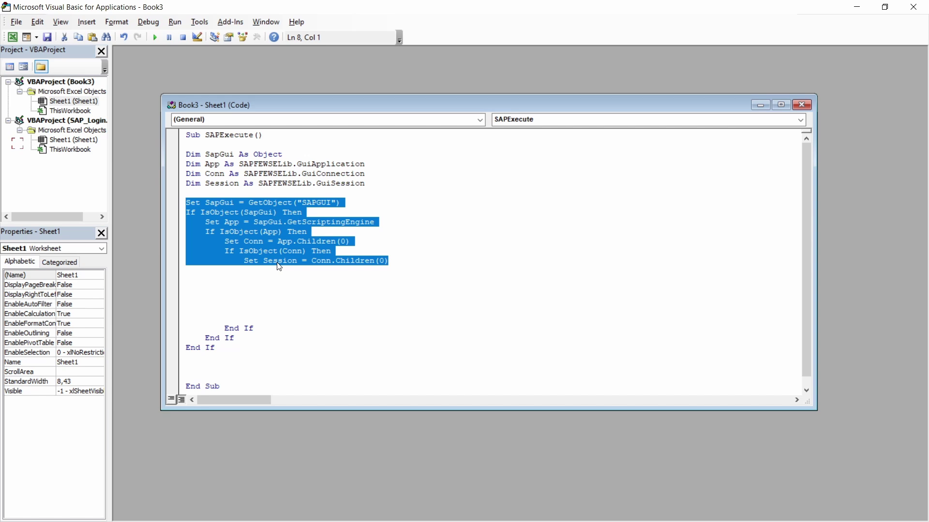
- Open Script3.vbs from C:\Temp in Notepad and copy all its session.findById lines, from the maximize line to the last button press
click(287, 271)
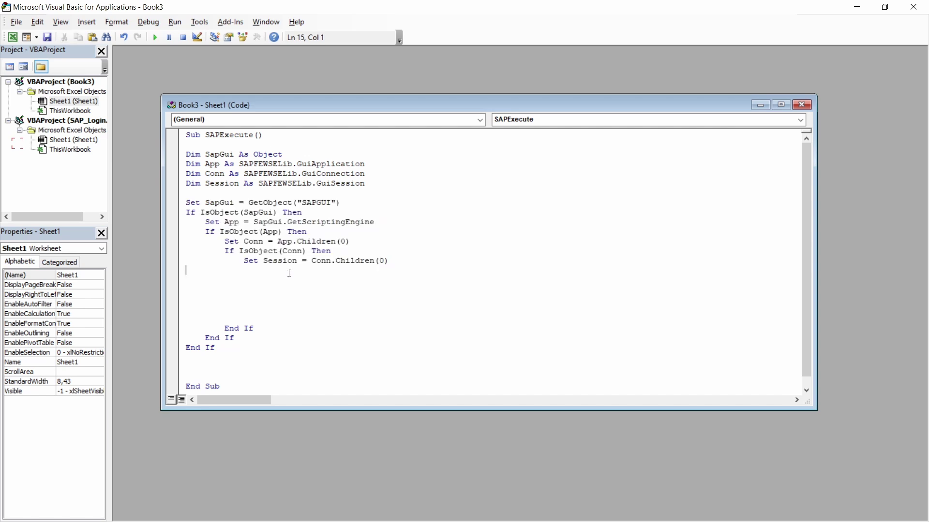
key(alt+Tab)
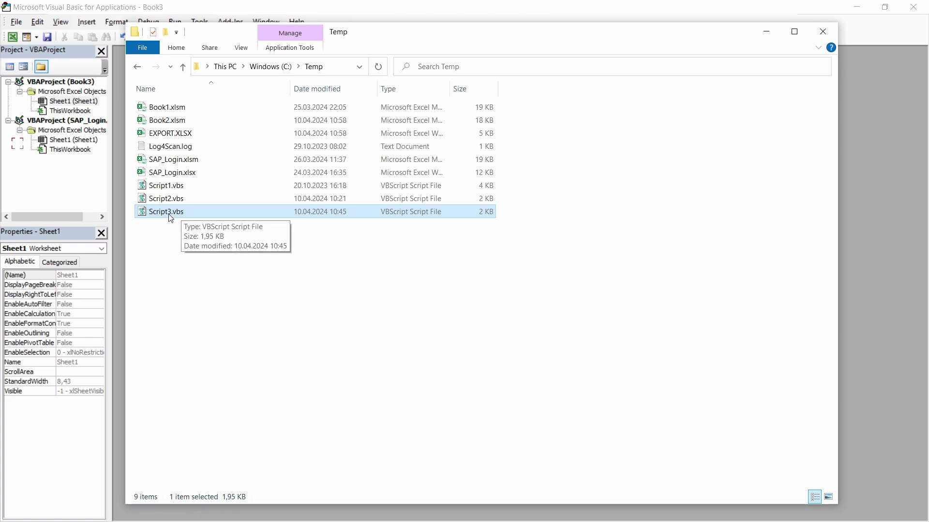
right_click(170, 218)
click(218, 237)
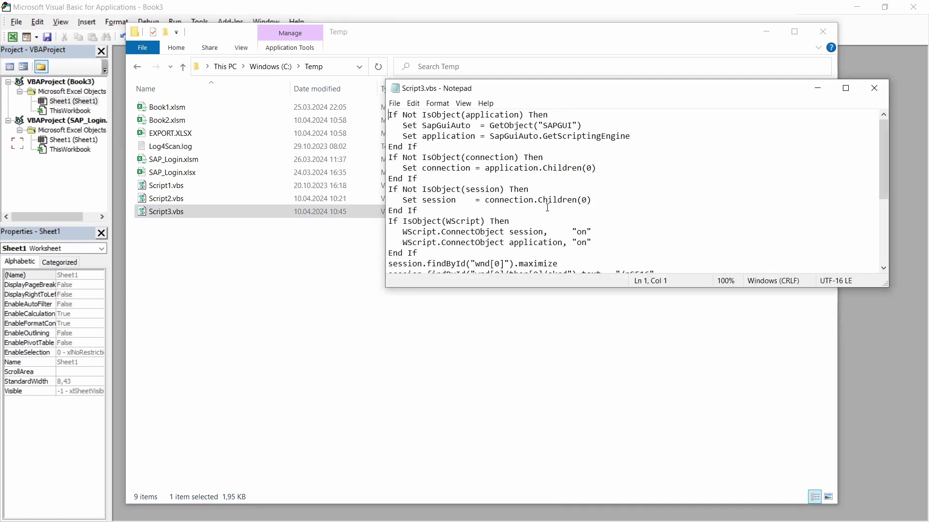
drag(437, 88, 437, 6)
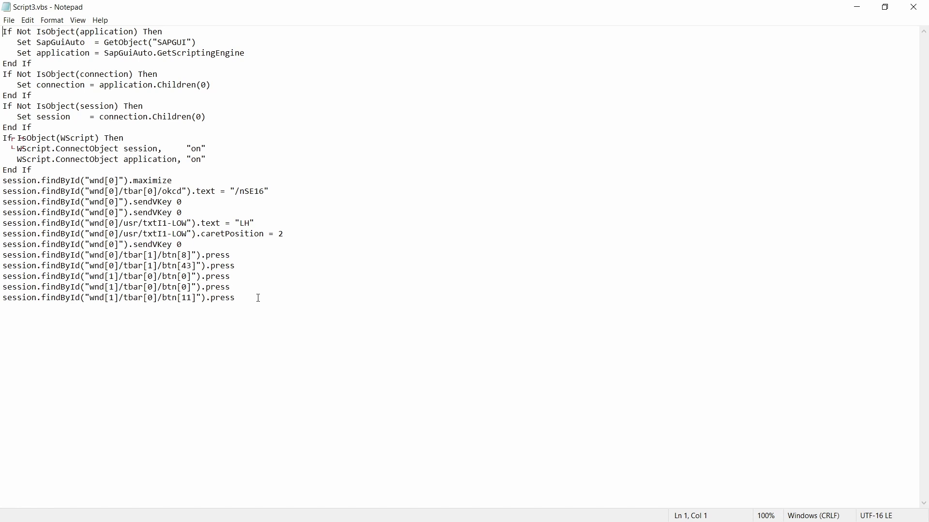
drag(258, 299, 2, 180)
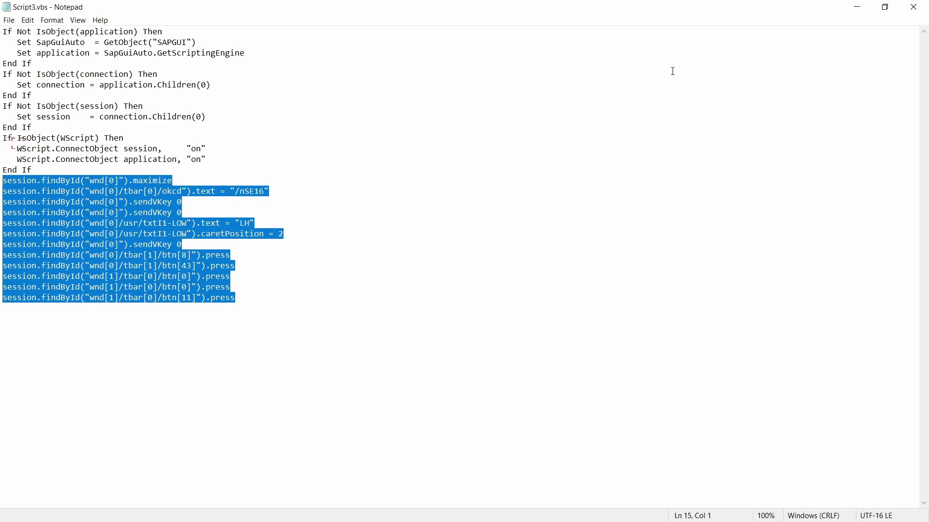
- Return to the Visual Basic editor and insert the copied session commands in SAPExecute directly below the Set Session line
double_click(585, 10)
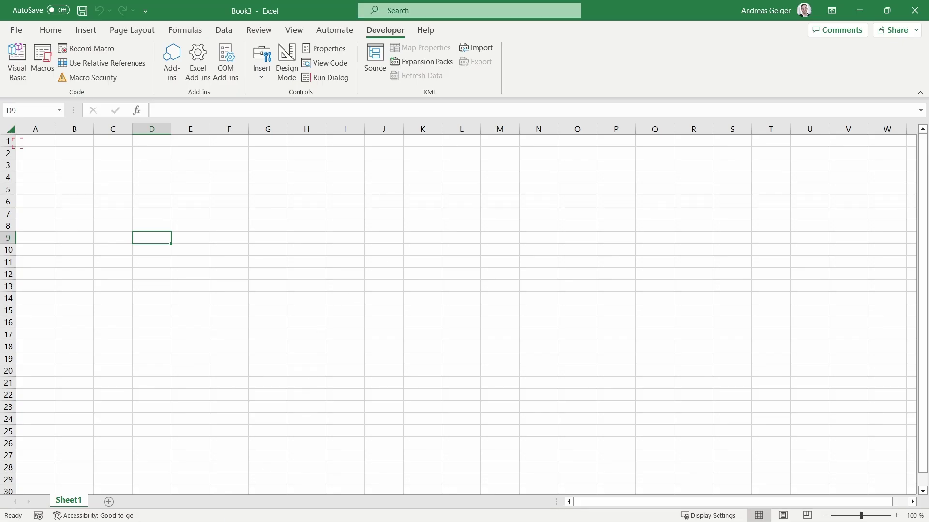
key(alt+F11)
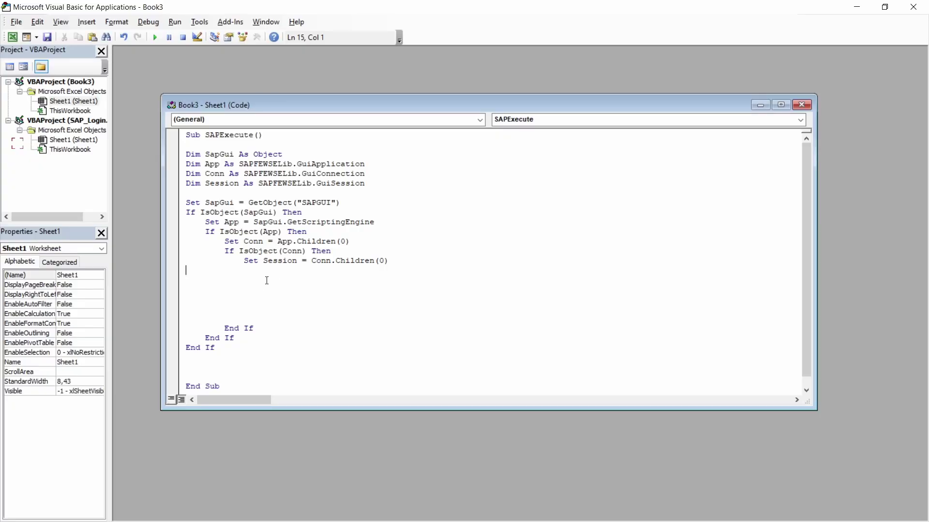
key(Tab)
key(Tab)
key(Tab)
text(Session.FindById("wnd[0]").Maximize Session.FindById("wnd[0]/tbar[0]/okcd").Text = "/nSE16" Session.FindById("wnd[0]").SendVKey 0 Session.FindById("wnd[0]").SendVKey 0 Session.FindById("wnd[0]/usr/txtI1-LOW").Text = "LH" Session.FindById("wnd[0]/usr/txtI1-LOW").CaretPosition = 2 Session.FindById("wnd[0]").SendVKey 0 Session.FindById("wnd[0]/tbar[1]/btn[8]").Press Session.FindById("wnd[0]/tbar[1]/btn[43]").Press Session.FindById("wnd[1]/tbar[0]/btn[0]").Press Session.FindById("wnd[1]/tbar[0]/btn[0]").Press Session.FindById("wnd[1]/tbar[0]/btn[11]").Press)
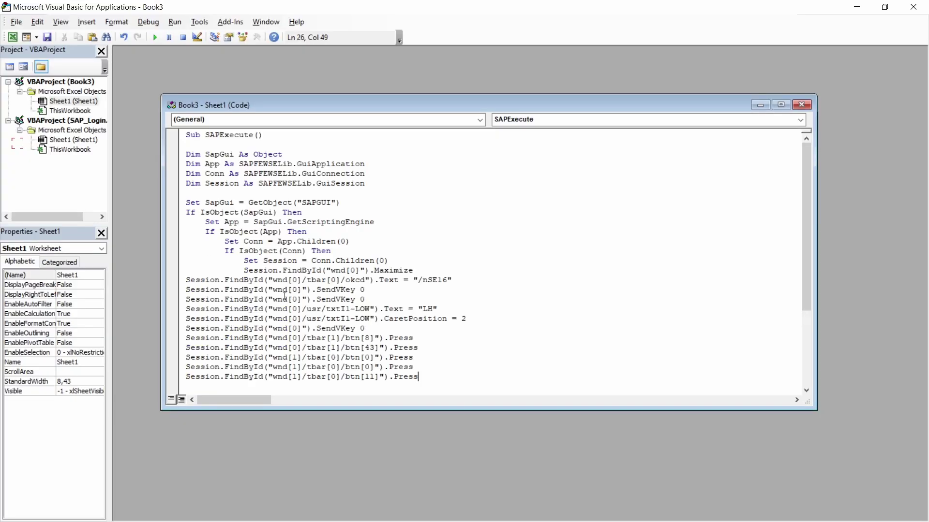
- Indent the inserted Session.FindById lines by three levels to align them with the Set Session line
scroll(442, 319, down, 2)
drag(442, 320, 183, 222)
key(Tab)
key(Tab)
key(Tab)
click(452, 251)
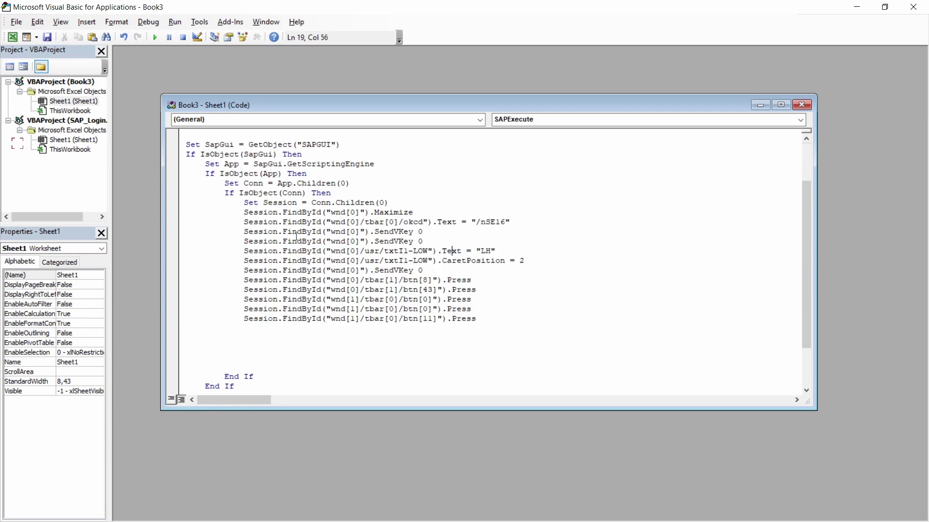
- Remove the surplus blank lines between the last Session.FindById command and the first End If
scroll(333, 269, up, 1)
scroll(318, 295, down, 2)
click(230, 328)
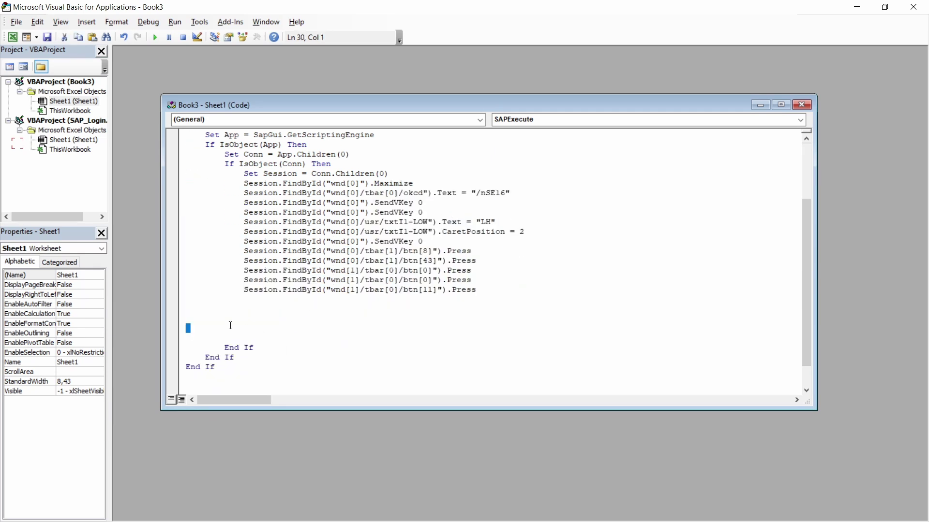
key(BackSpace)
key(BackSpace)
key(BackSpace)
key(BackSpace)
scroll(340, 246, up, 2)
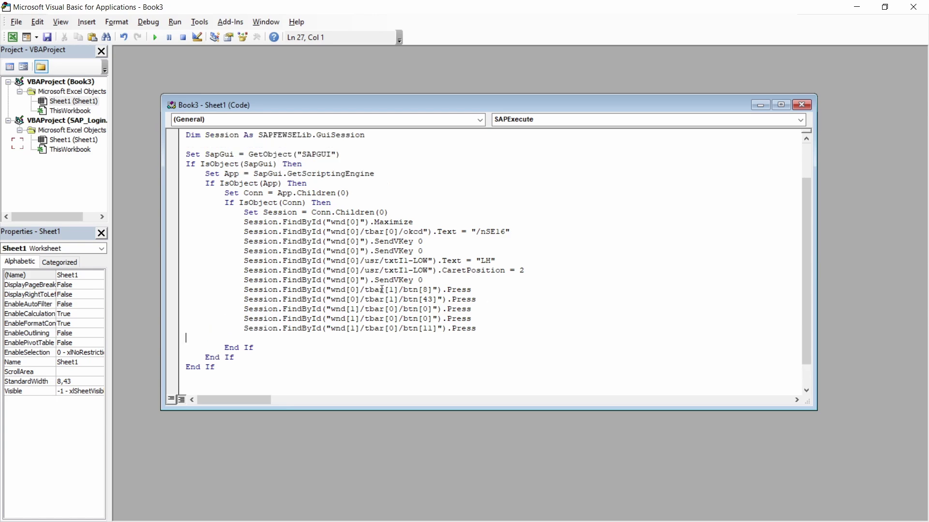
- Save the workbook in C:\Temp as the Excel Macro-Enabled Workbook Book3.xlsm and return to its macro code
key(alt+F11)
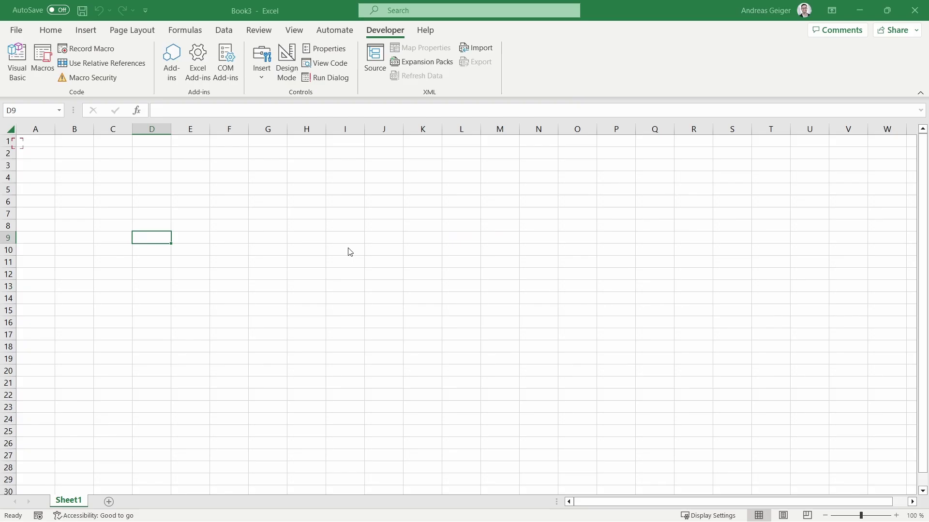
key(F12)
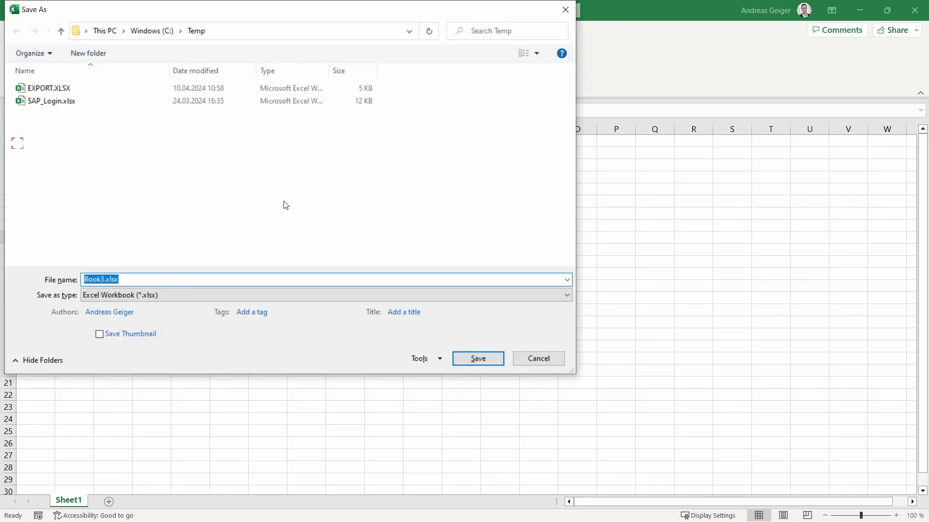
click(205, 295)
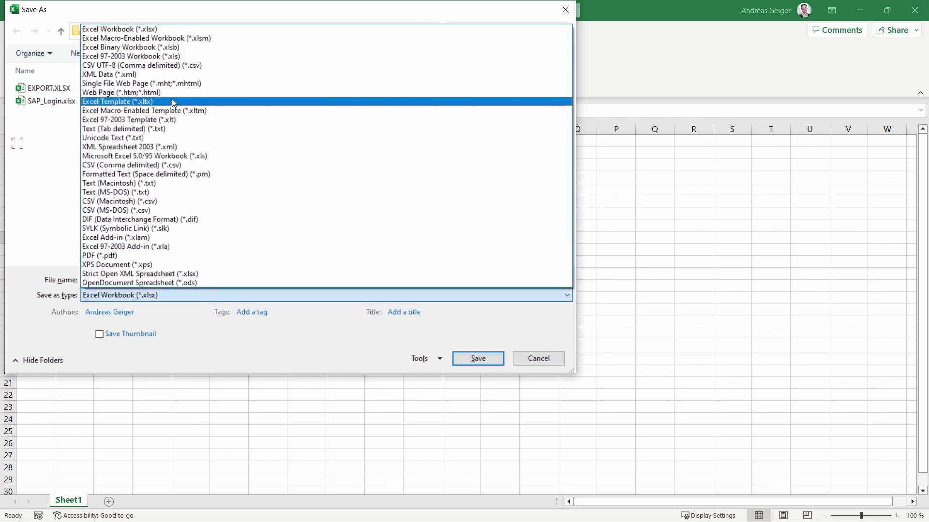
click(204, 40)
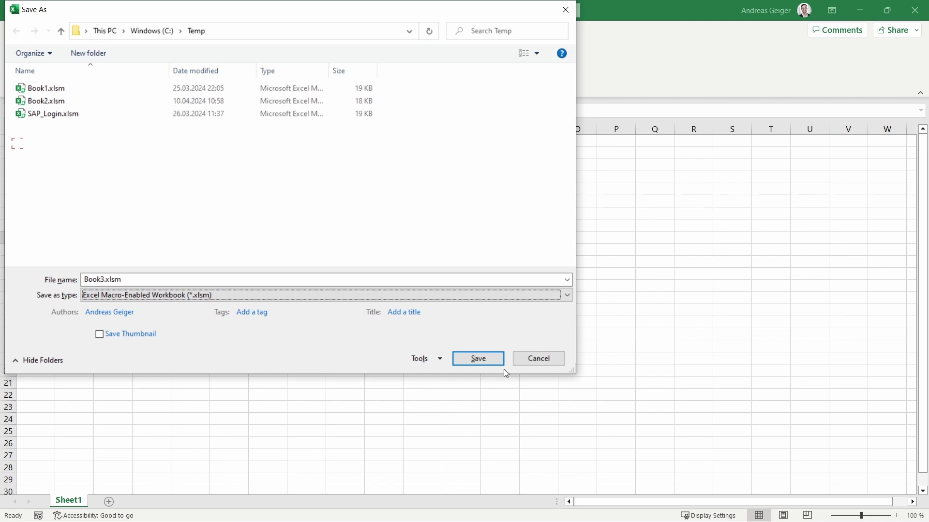
click(476, 361)
key(alt+F11)
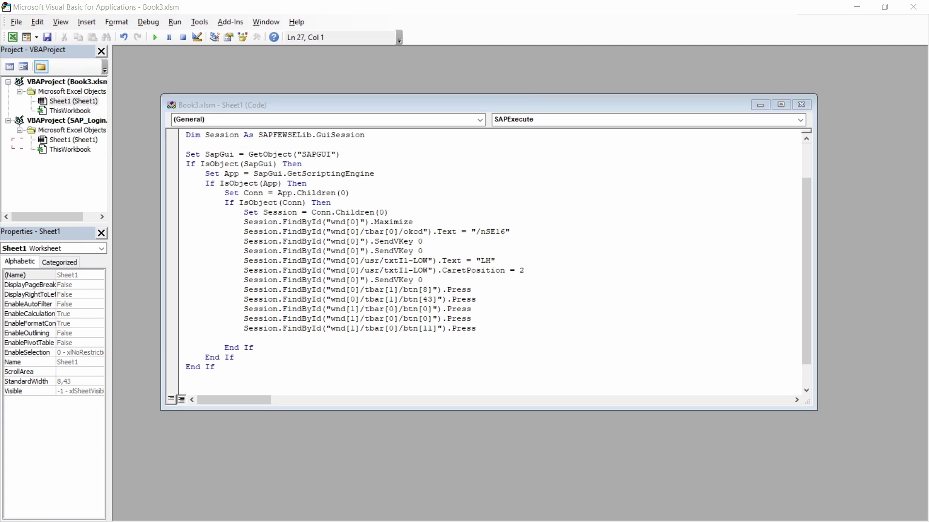
- Run the SAPExecute macro from the code editor and close the exported EXPORT.XLSX workbook
click(305, 231)
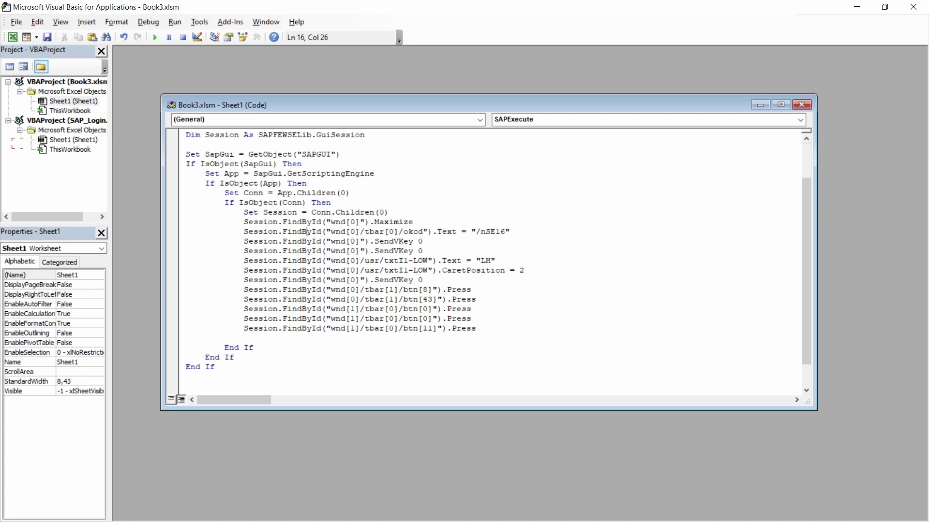
click(155, 37)
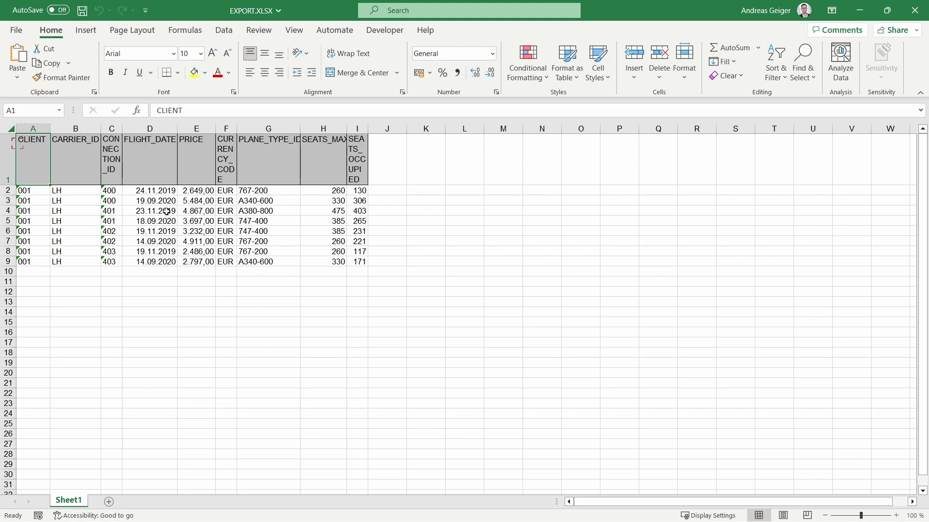
click(914, 10)
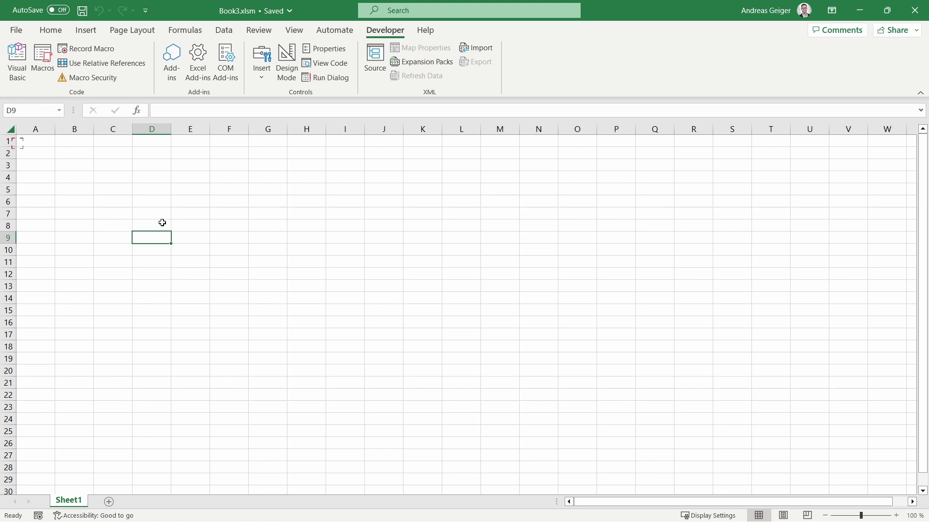
- Insert a form-control button over about D3:F6 on Sheet1 and assign the macro Sheet1.SAPExecute to it
click(263, 80)
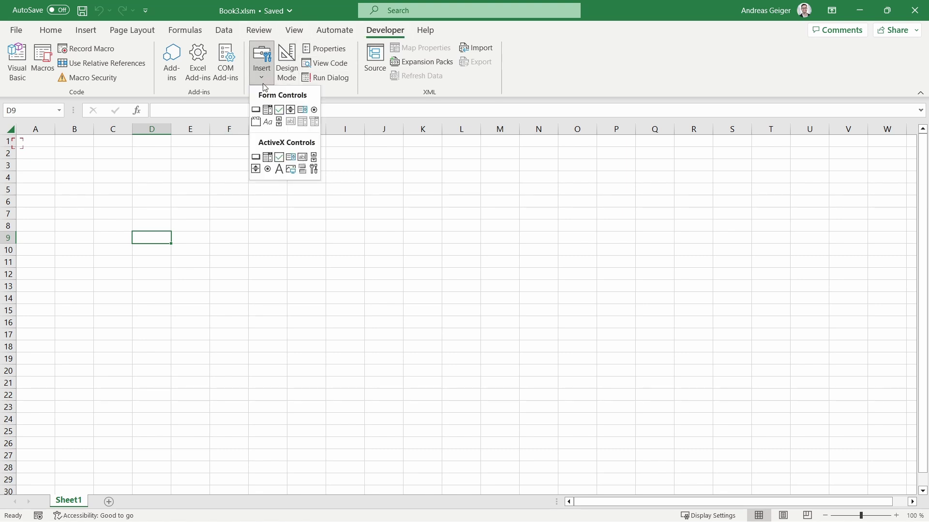
click(257, 109)
drag(138, 166, 248, 201)
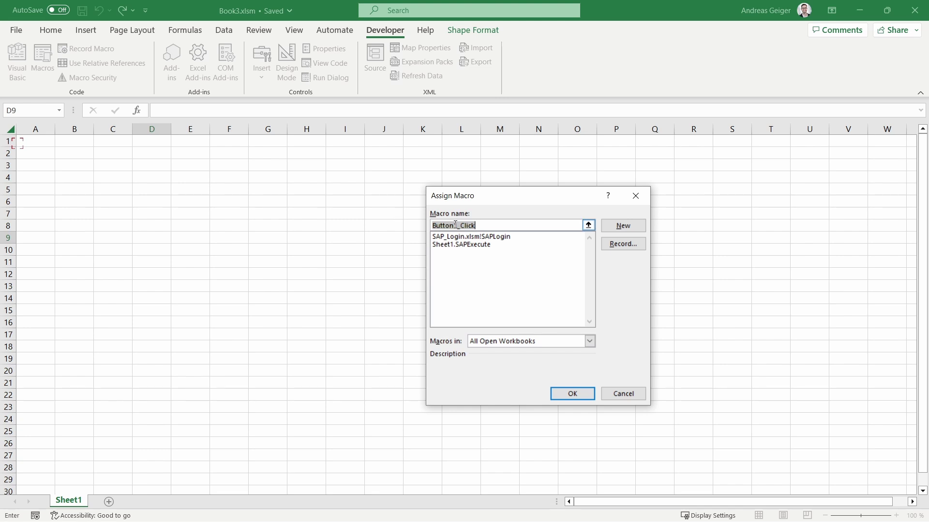
click(484, 247)
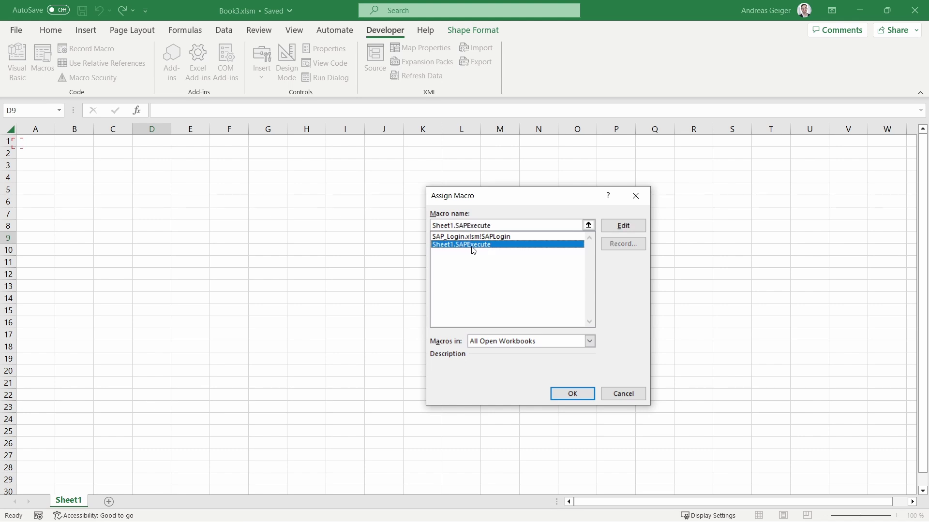
click(559, 396)
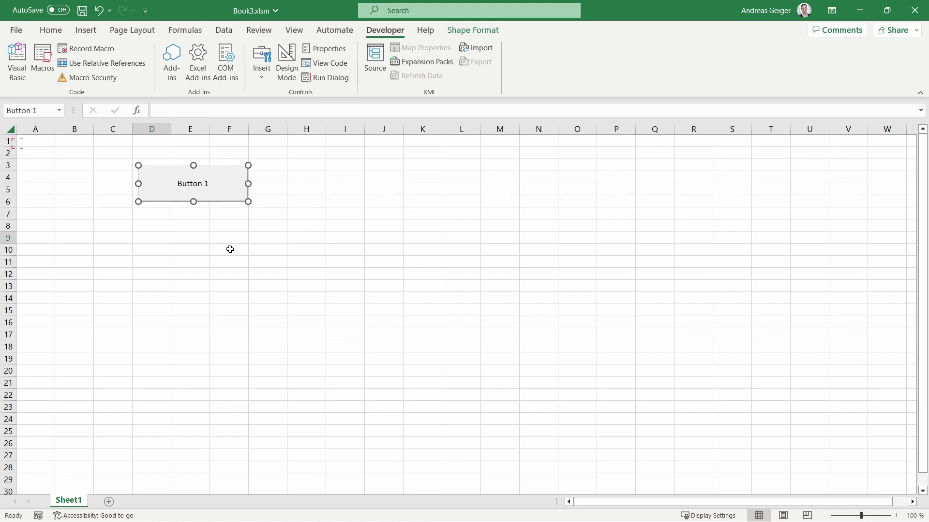
click(227, 242)
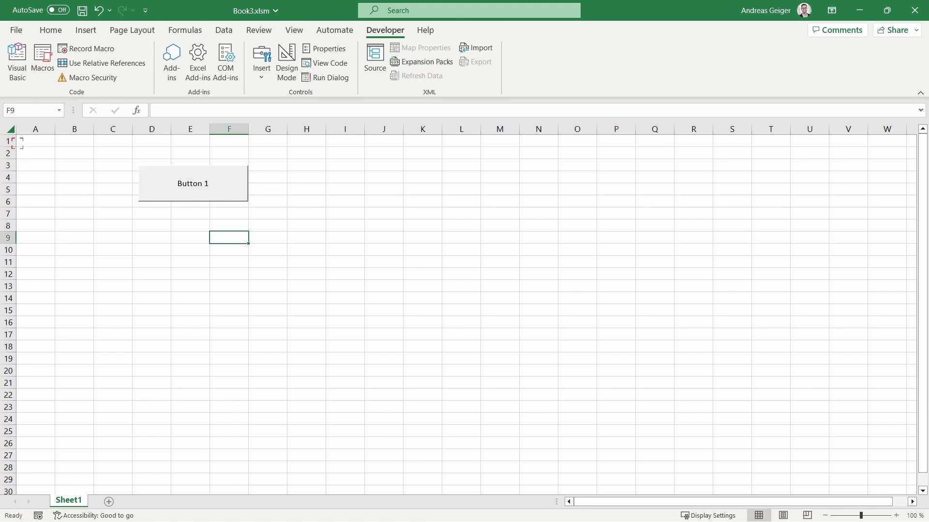
- Review the SAPExecute name and code in the Visual Basic editor, closing and reopening the Sheet1 code window of Book3.xlsm
key(alt+Tab)
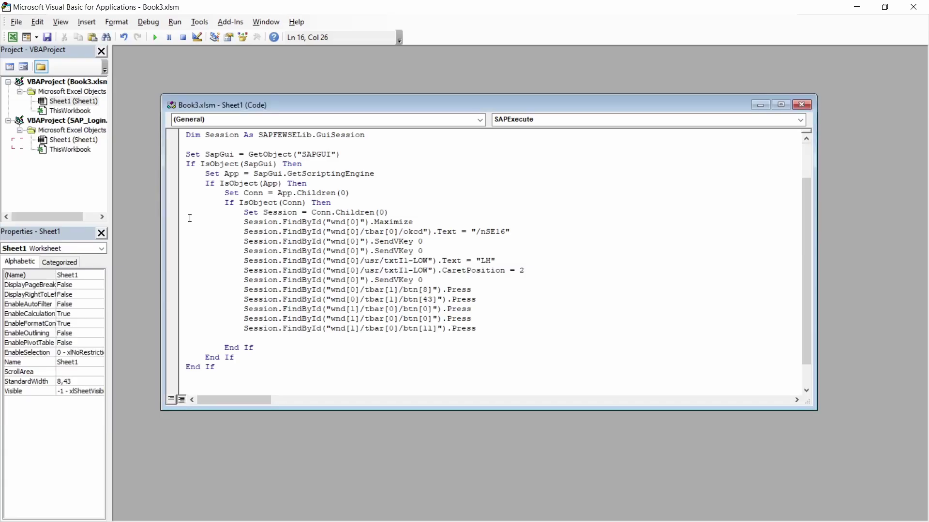
scroll(274, 174, up, 2)
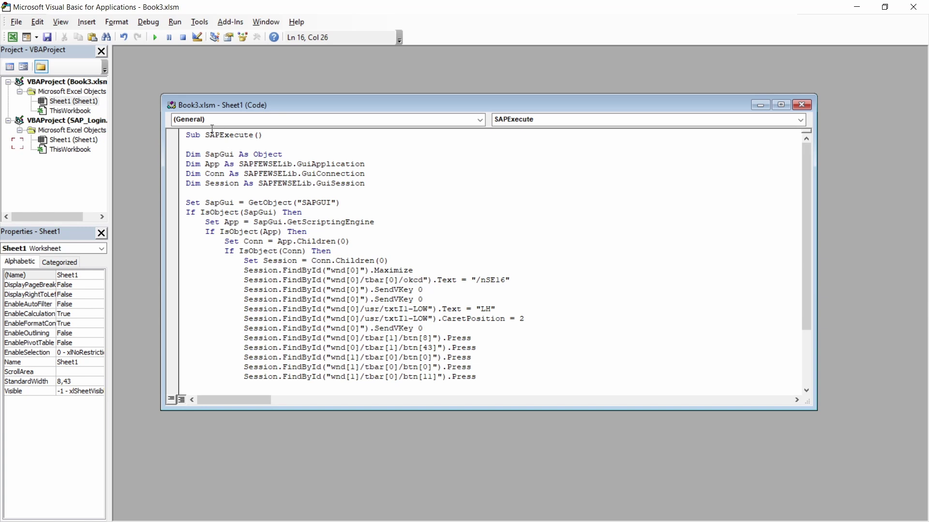
drag(205, 135, 252, 138)
drag(456, 99, 452, 92)
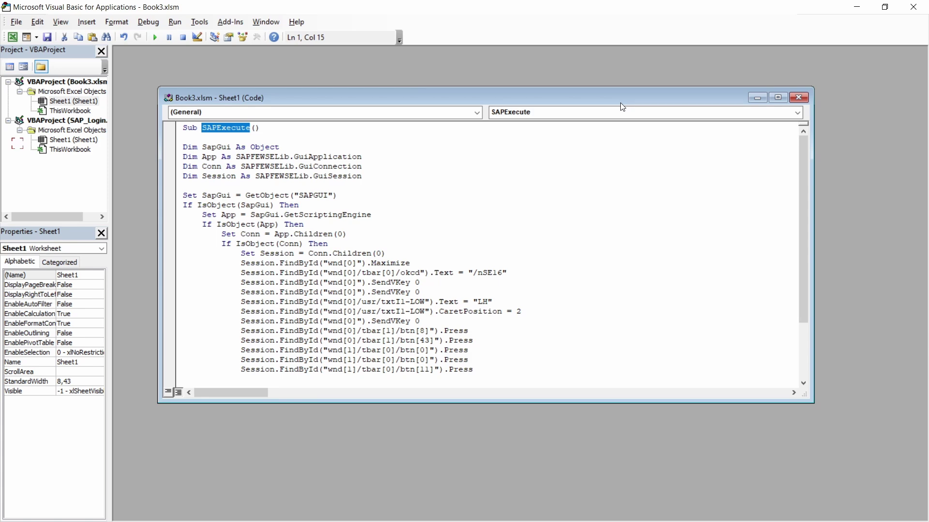
click(798, 97)
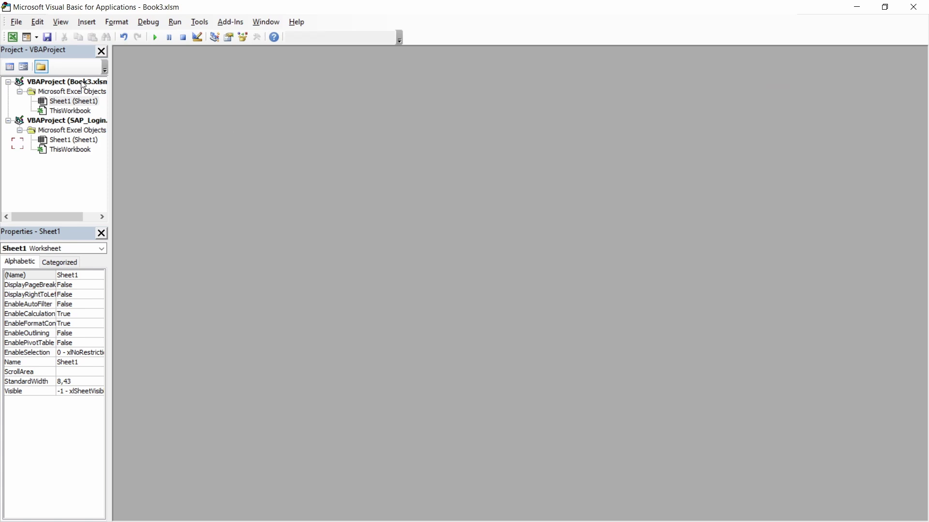
double_click(71, 103)
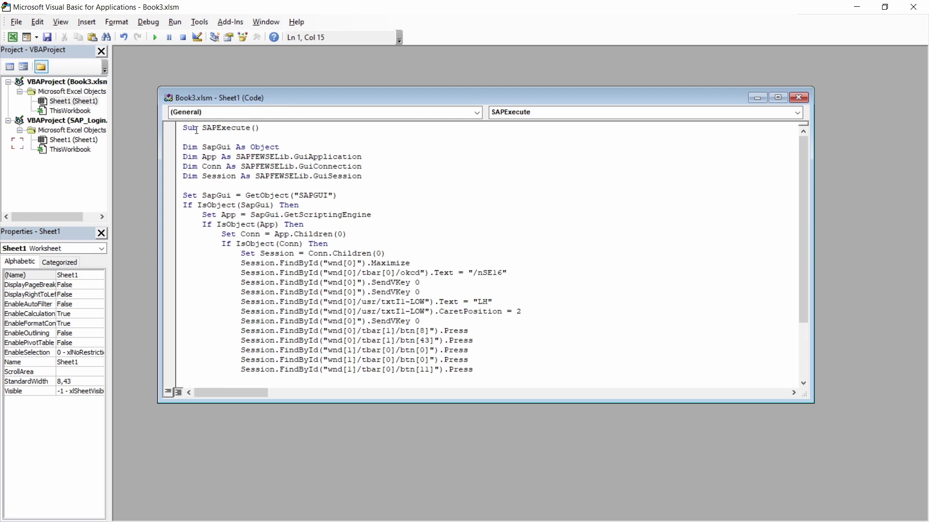
scroll(213, 128, down, 3)
scroll(243, 171, up, 3)
key(F5)
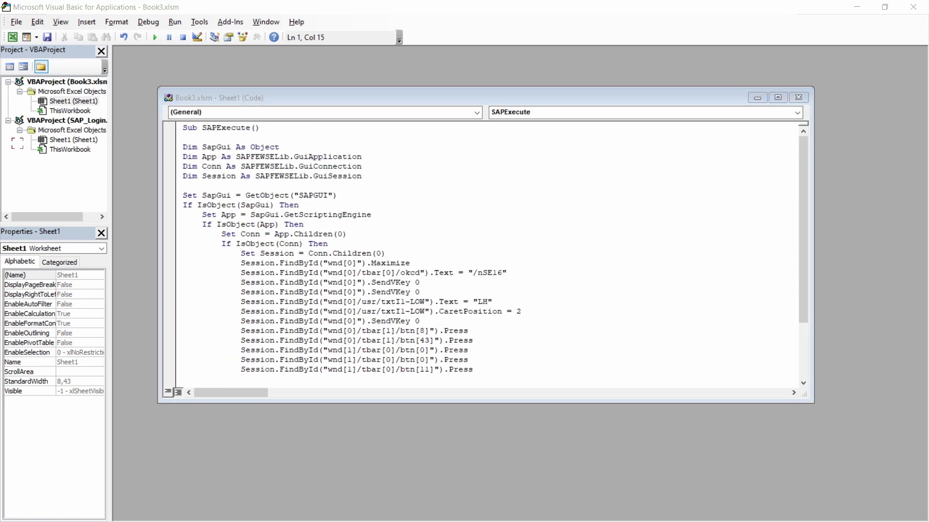
- Return to the Book3.xlsm worksheet and run SAPExecute with the new button
key(alt+F11)
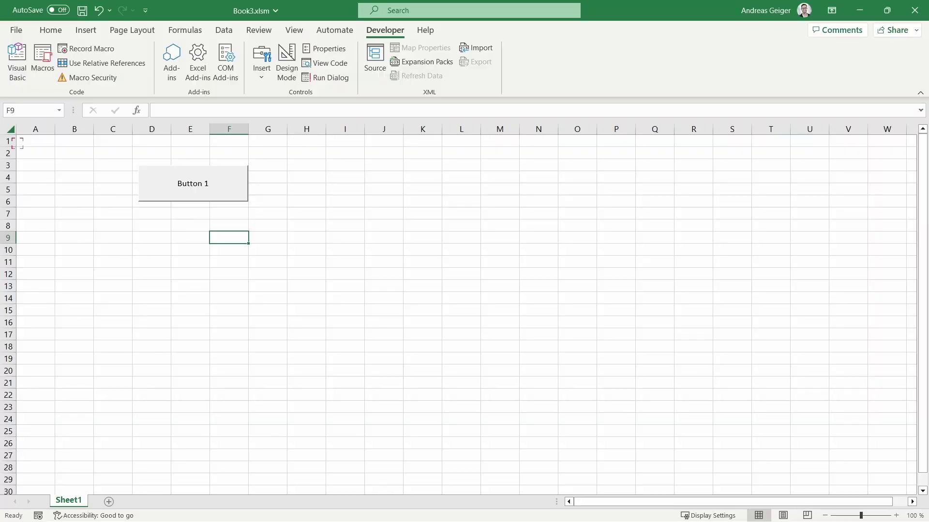
click(230, 189)
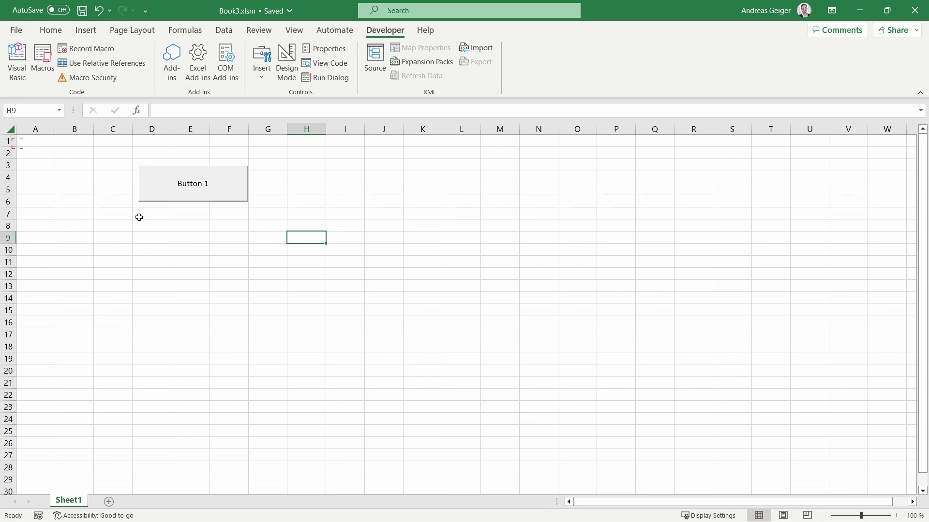
- Enter the label "Carrid:" in A1 and the value AA in B1, and save the workbook
click(44, 143)
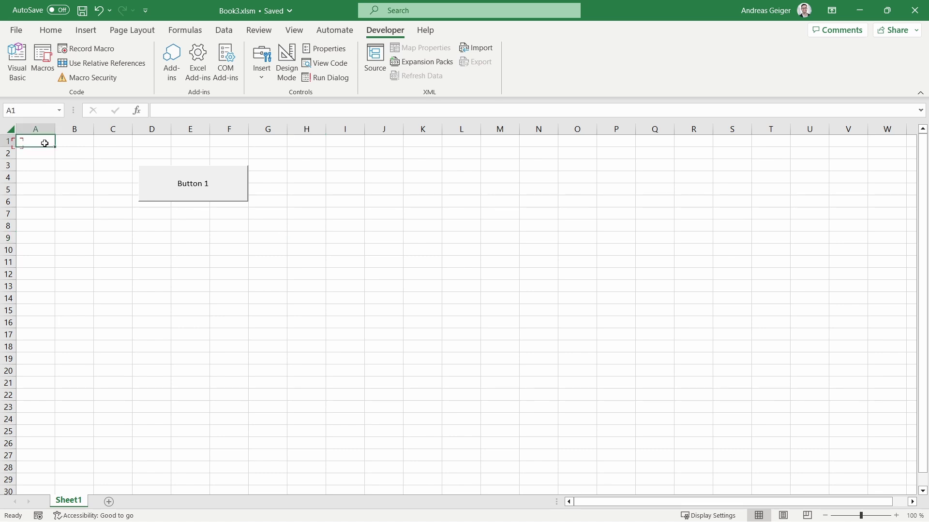
text(Carrid:)
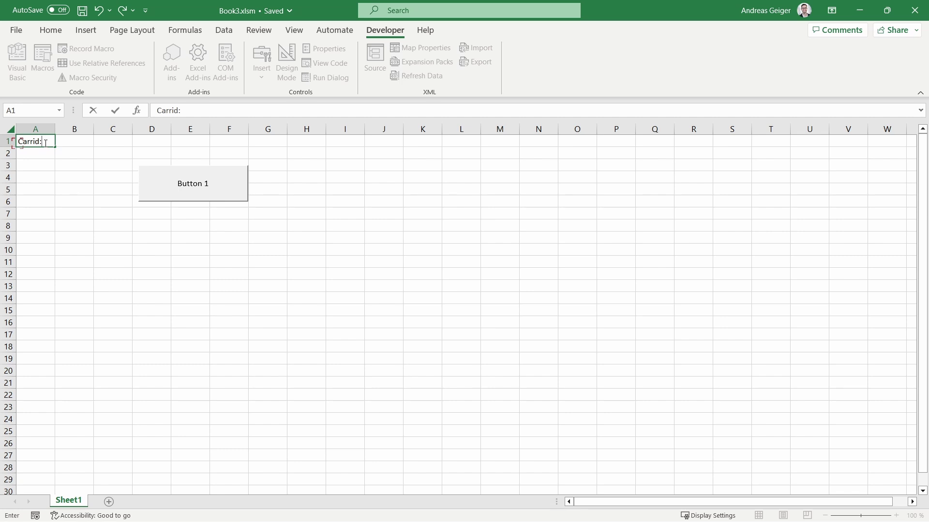
key(Tab)
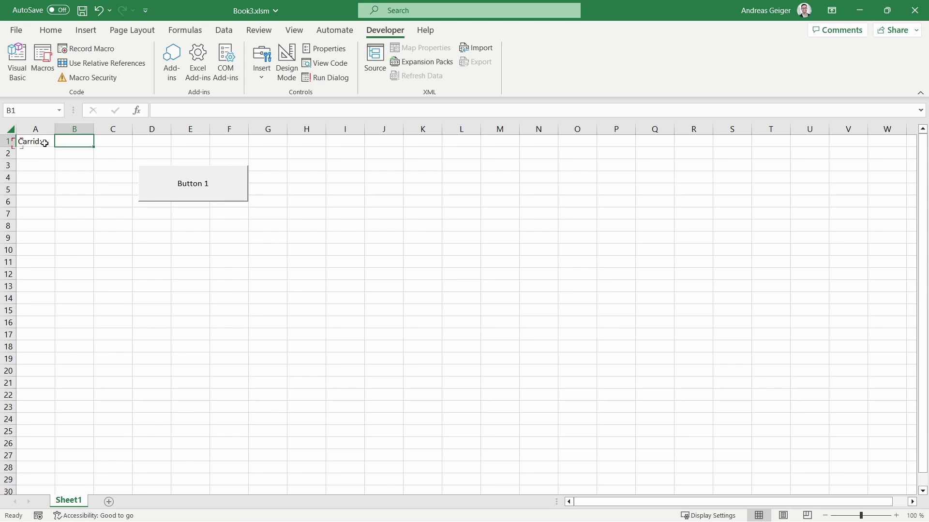
text(AA)
key(Return)
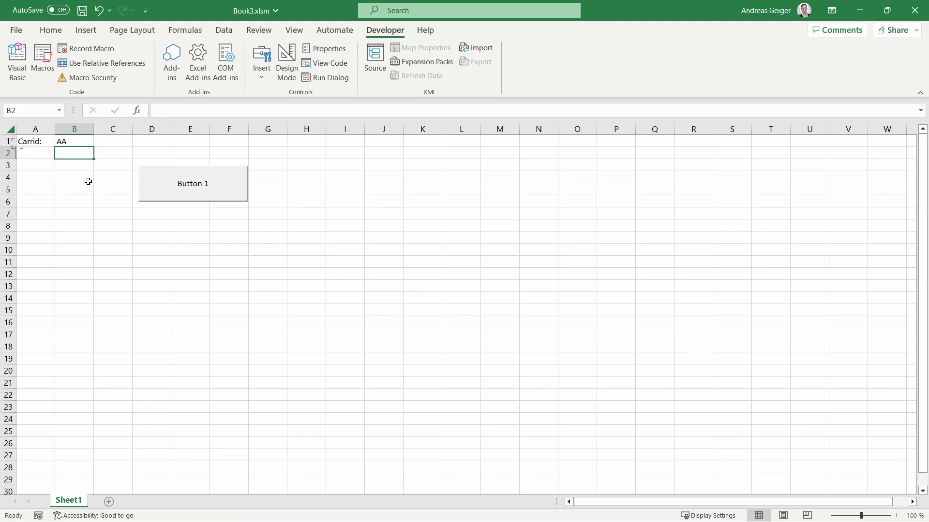
key(ctrl+s)
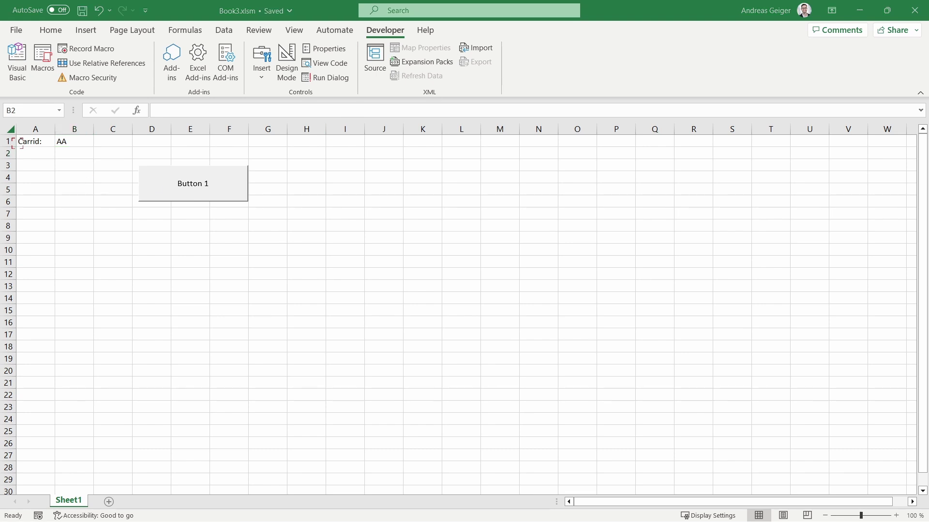
- Return to the macro code and examine the carrid String declaration and the line assigning it the value of cell B1
key(alt+Tab)
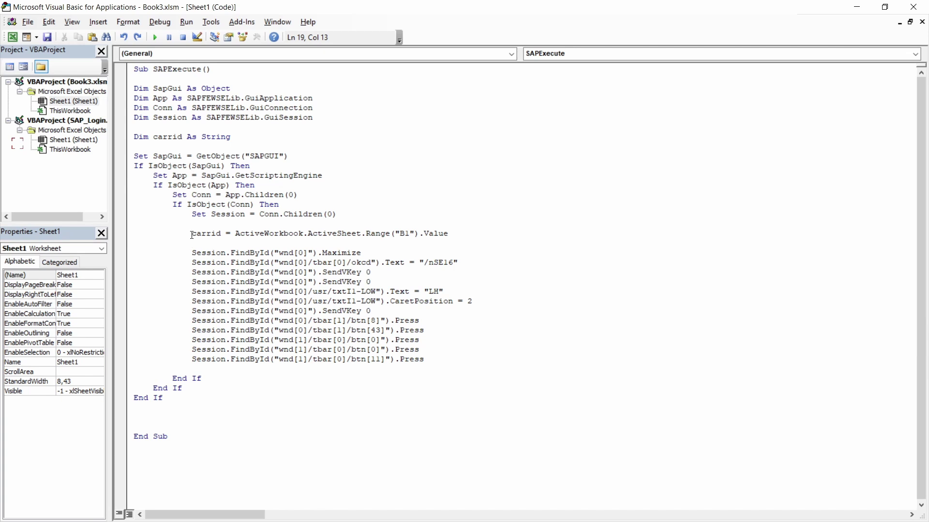
click(253, 134)
key(shift+Left)
key(shift+Home)
click(264, 136)
drag(366, 233, 419, 233)
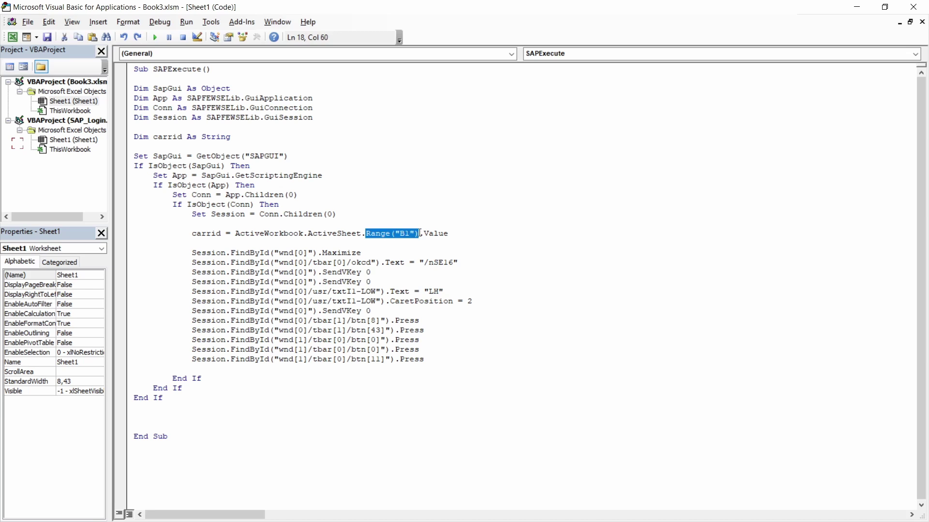
double_click(223, 234)
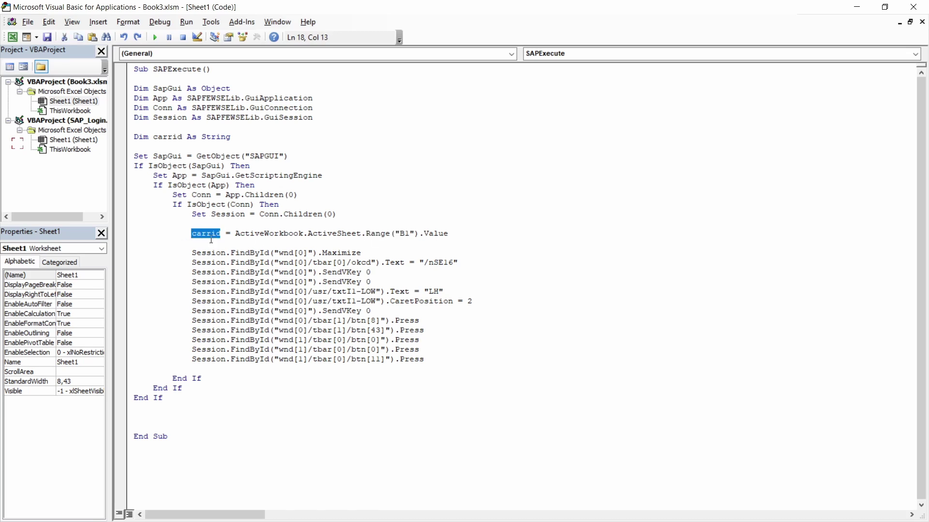
drag(194, 224, 257, 349)
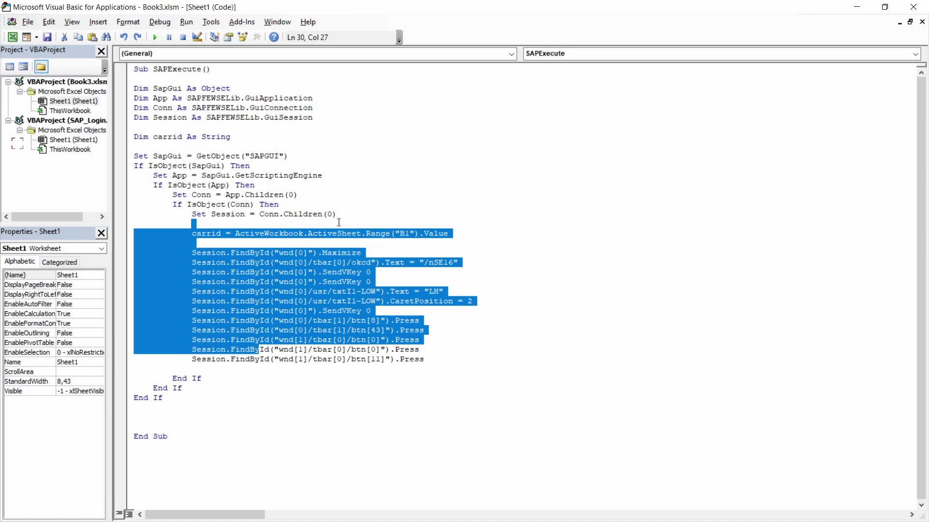
click(264, 234)
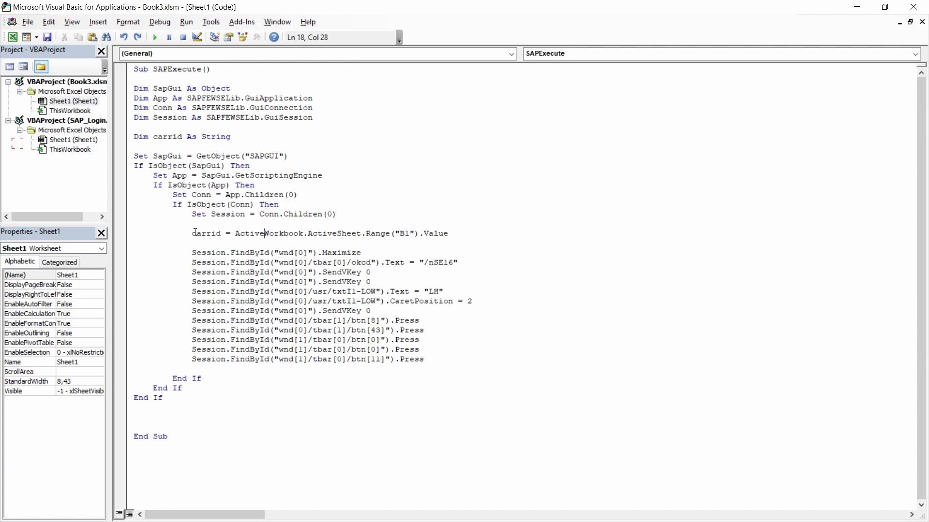
- Replace the fixed text "LH" with the variable carrid in the txtI1-LOW Text line and return to the worksheet
drag(425, 290, 478, 291)
text(carrid)
key(alt+Tab)
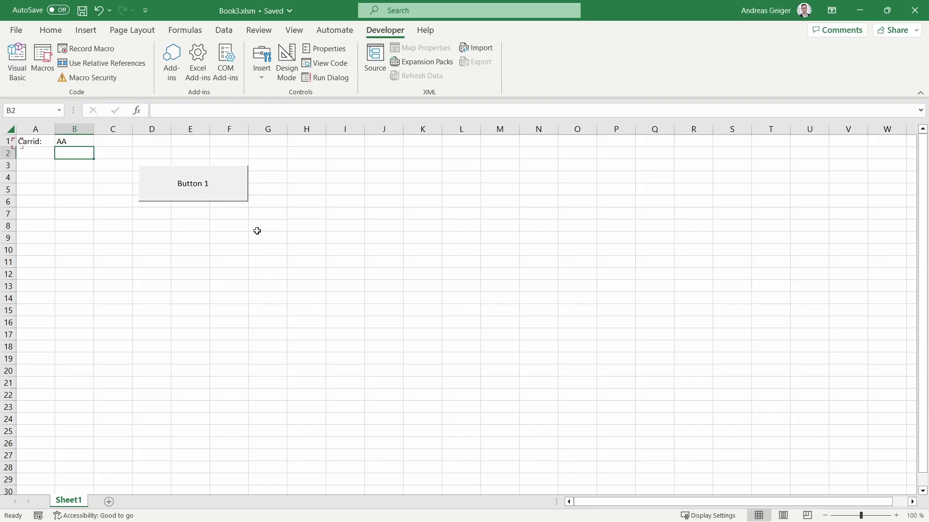
- Run SAPExecute with the worksheet button, check the CARRIER_ID values in EXPORT.XLSX, and close that workbook
click(256, 230)
click(228, 188)
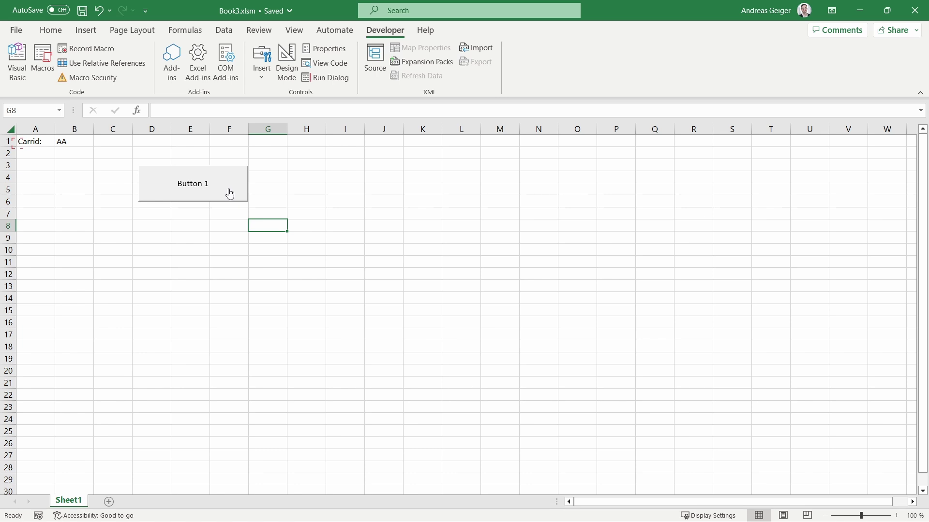
click(229, 194)
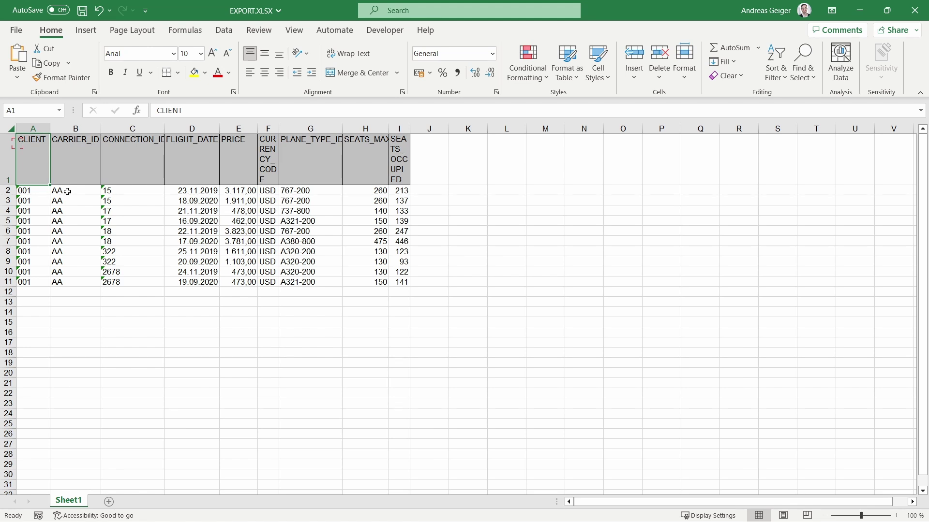
drag(74, 193, 79, 284)
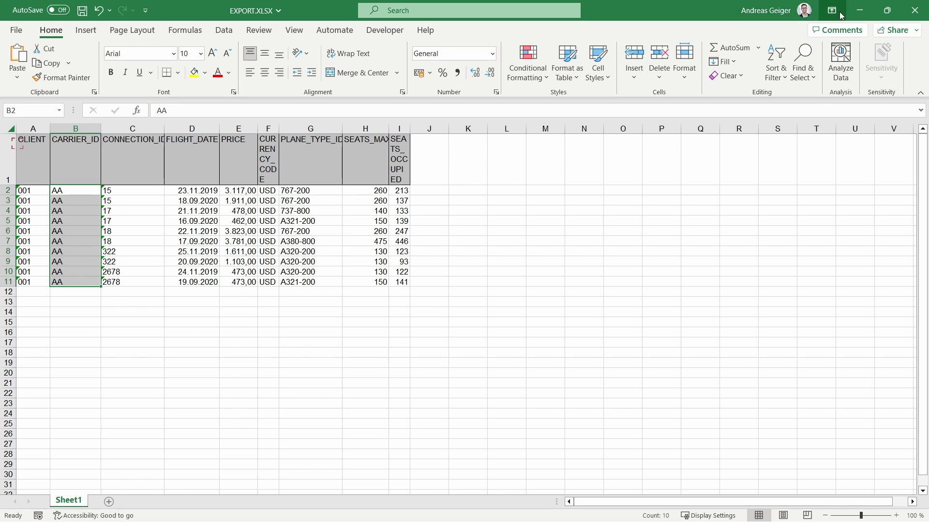
click(915, 10)
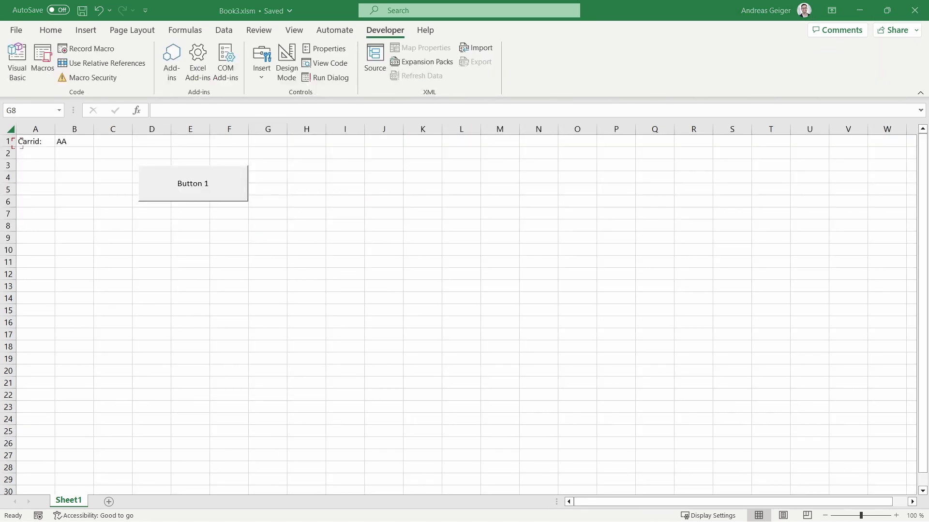
- Return to the macro code and examine the debugging commands available for SAPExecute
key(alt+F11)
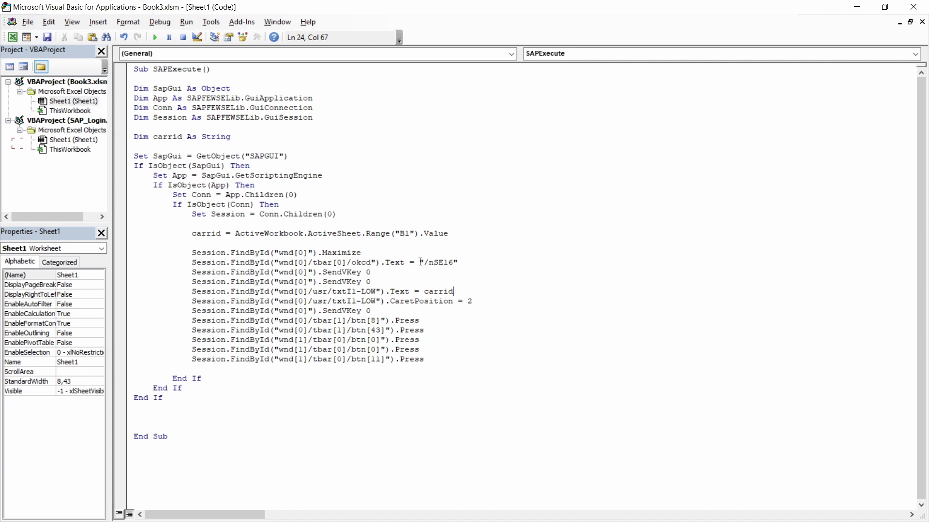
drag(420, 262, 487, 260)
click(163, 24)
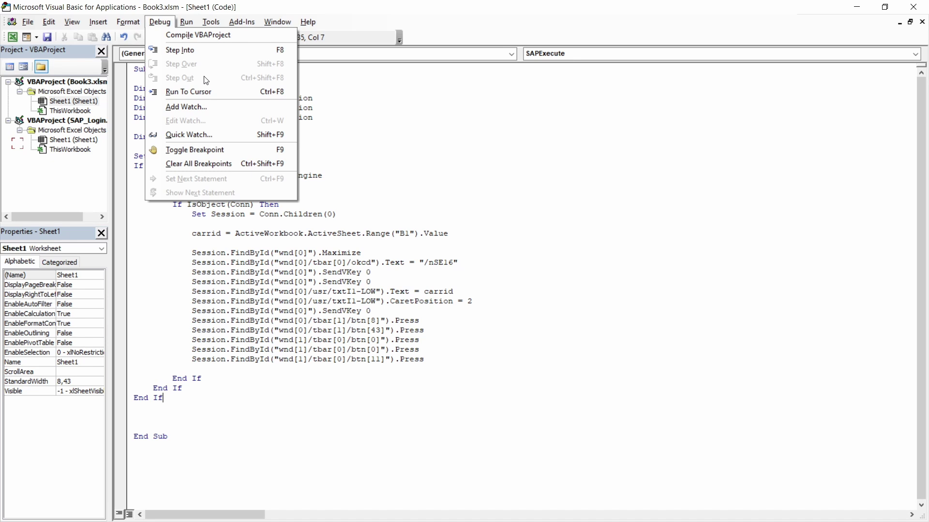
click(393, 248)
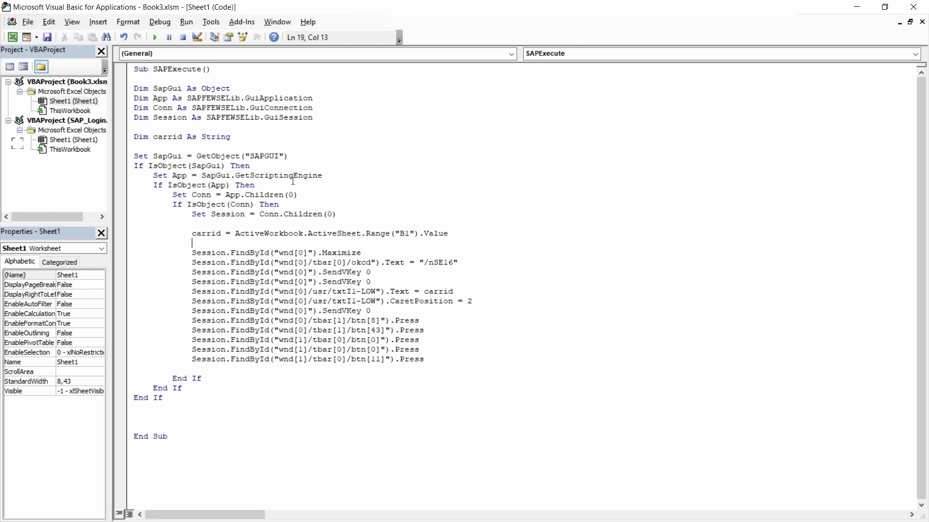
click(160, 23)
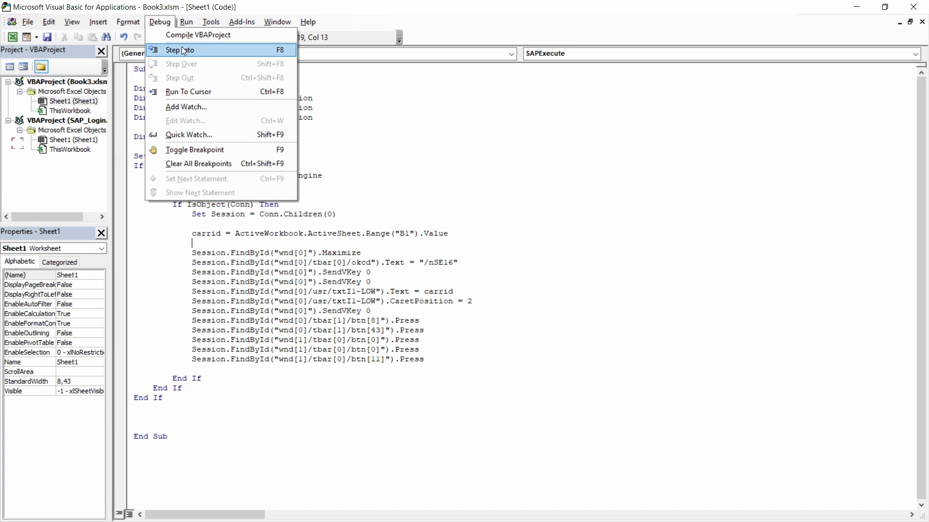
click(229, 151)
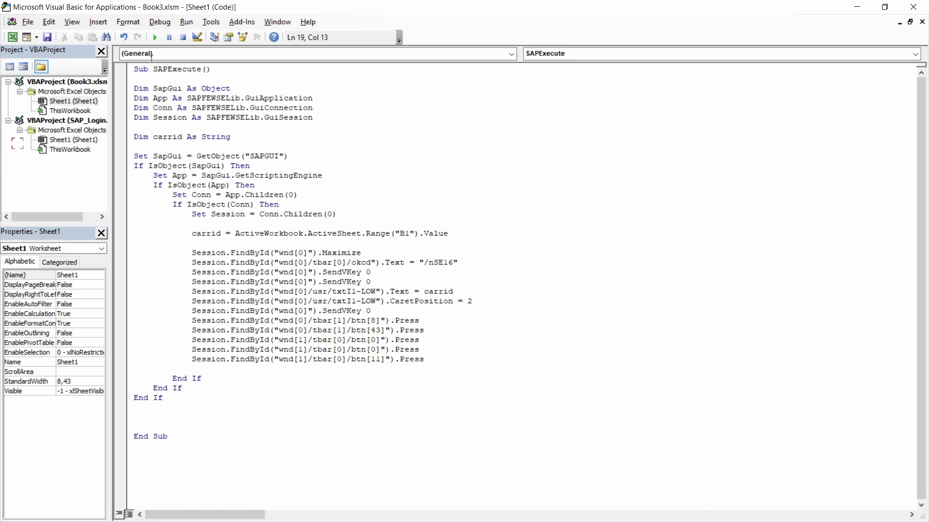
- Start SAPExecute with Step Into and advance to the Set SapGui line, reviewing the debugging commands available in break mode
click(159, 22)
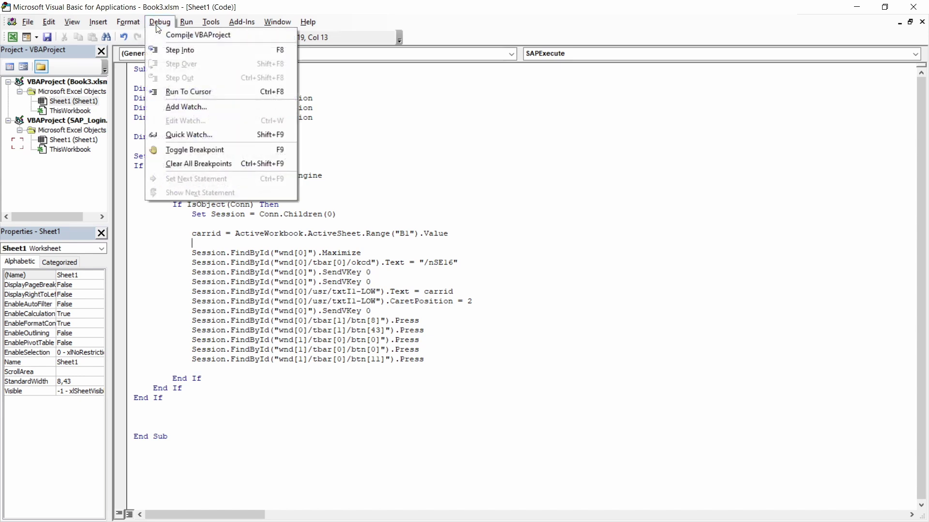
click(182, 51)
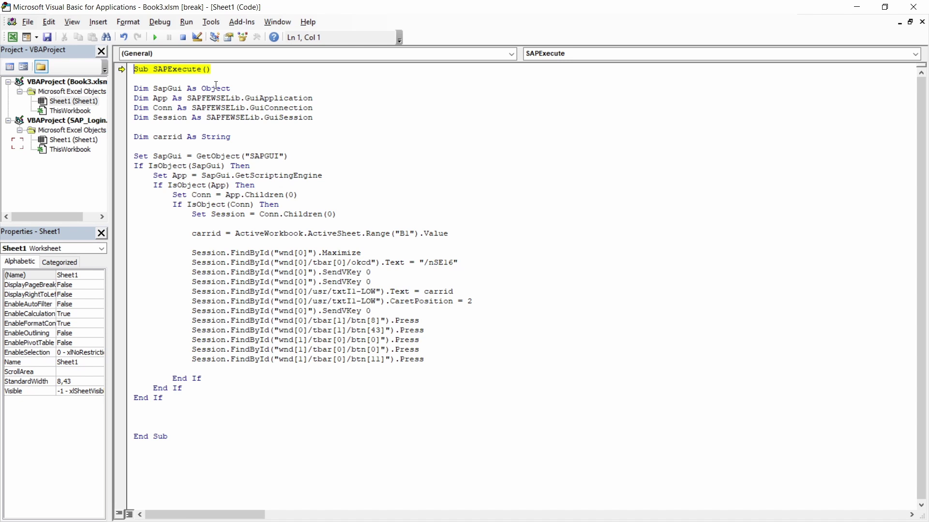
key(F8)
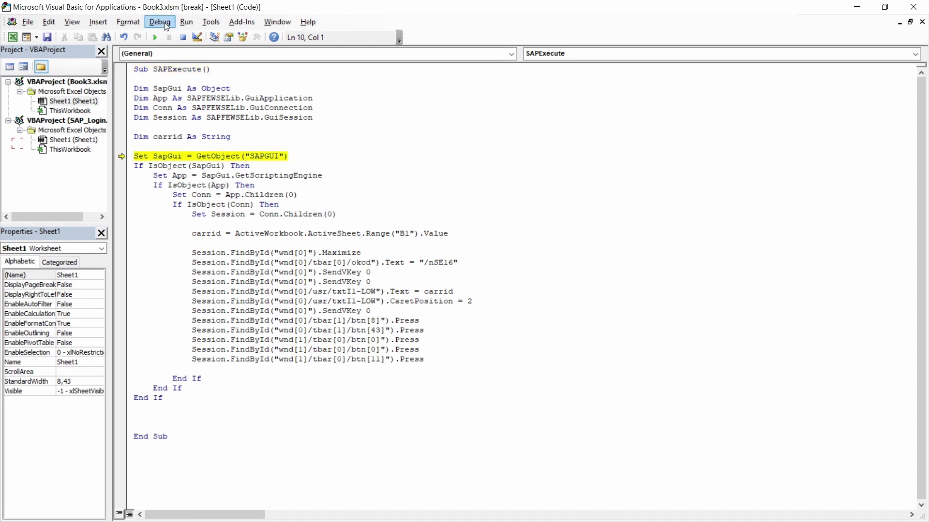
click(164, 23)
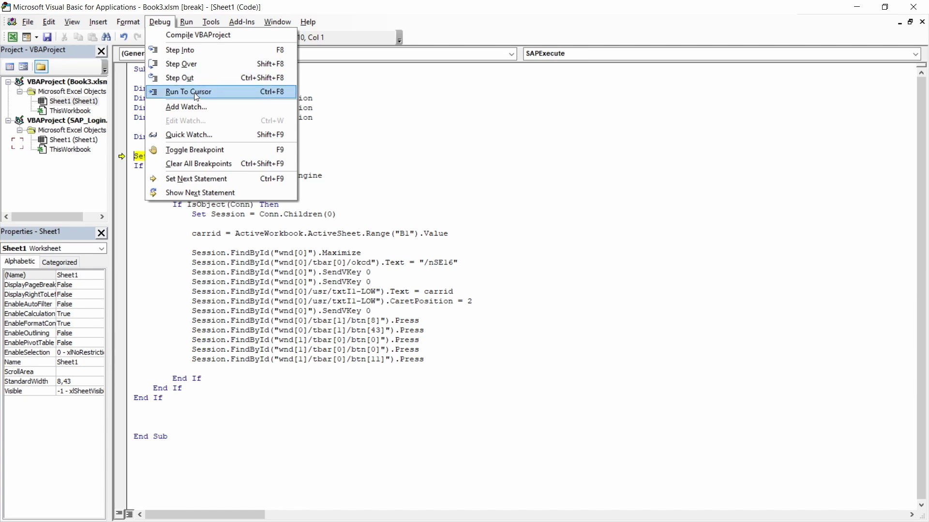
click(347, 161)
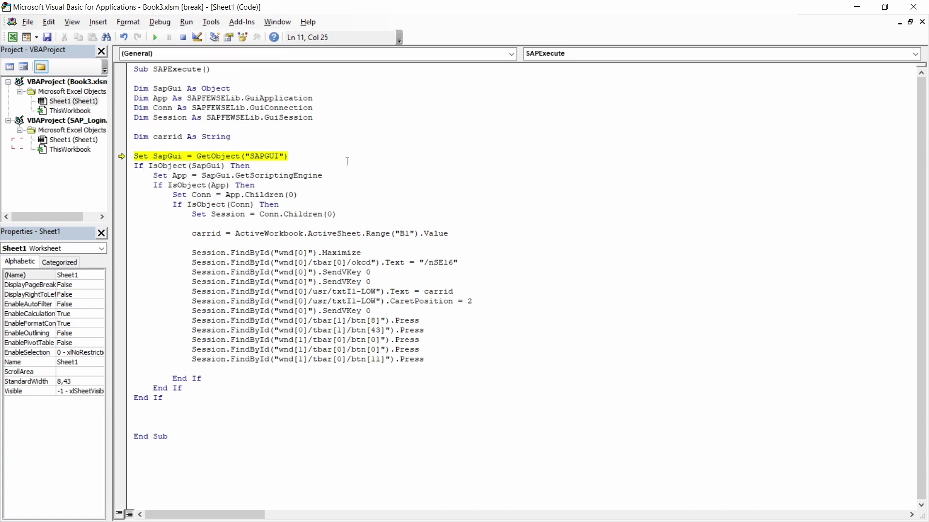
- Step through the SapGui, App, Conn and Session lines up to the line assigning carrid from B1
key(F8)
key(F8)
key(F8)
key(F8)
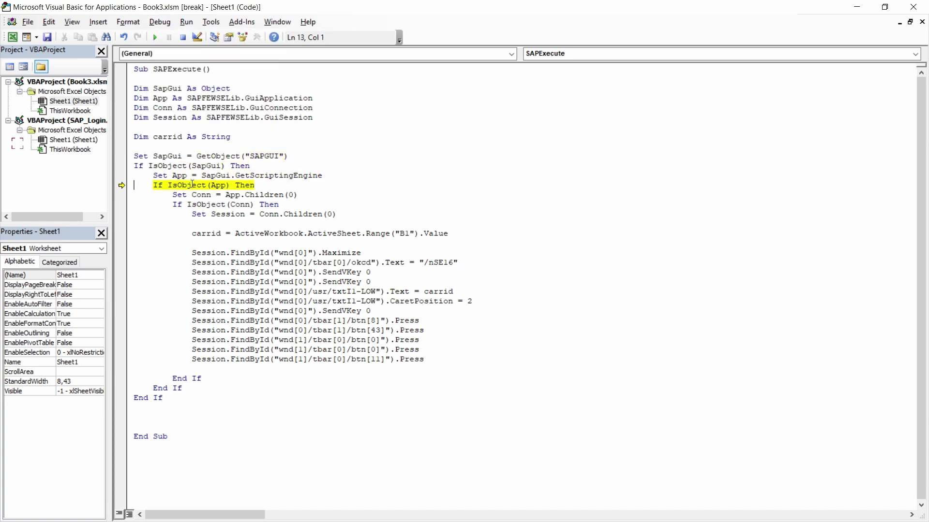
key(F8)
key(F8)
key(F8)
key(F8)
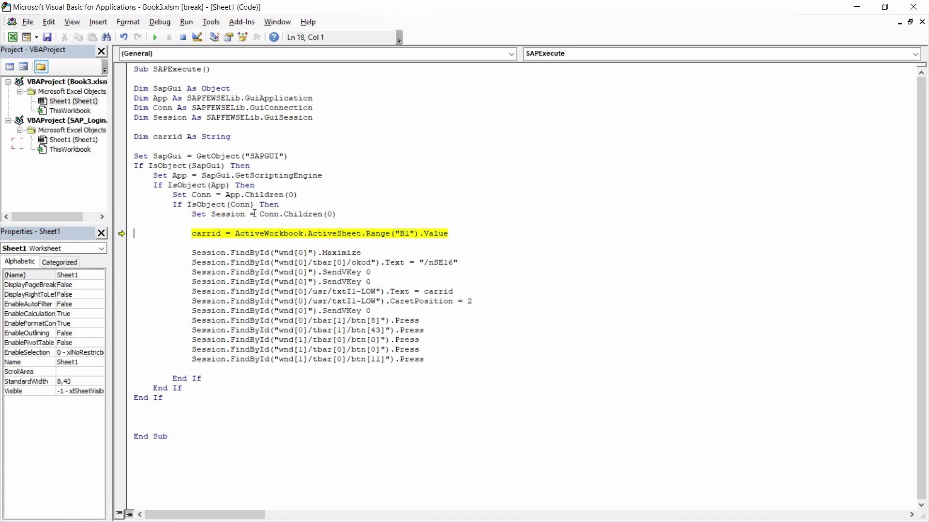
- Step through the carrid assignment, the /nSE16 call and the txtI1-LOW entry up to the CaretPosition line
key(F8)
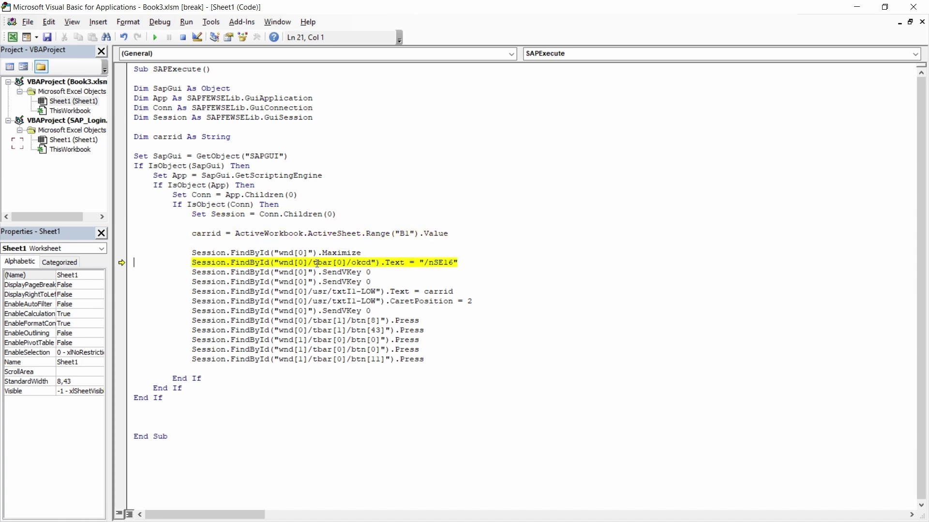
key(F8)
key(F8)
key(F8)
key(F8)
key(F8)
key(F8)
key(F8)
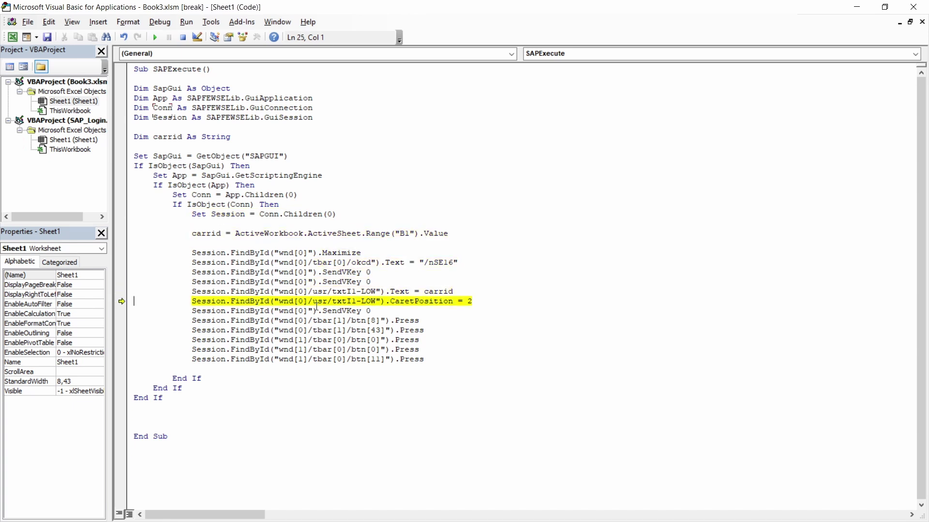
- Step through the remaining SendVKey and Press lines to finish the export, and close EXPORT.XLSX
key(F8)
key(F8)
key(F8)
key(F8)
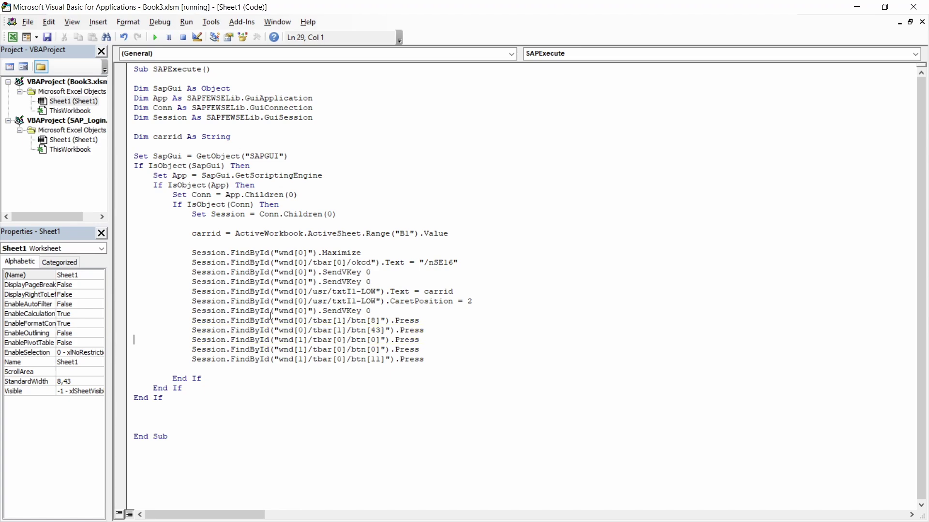
key(alt+F11)
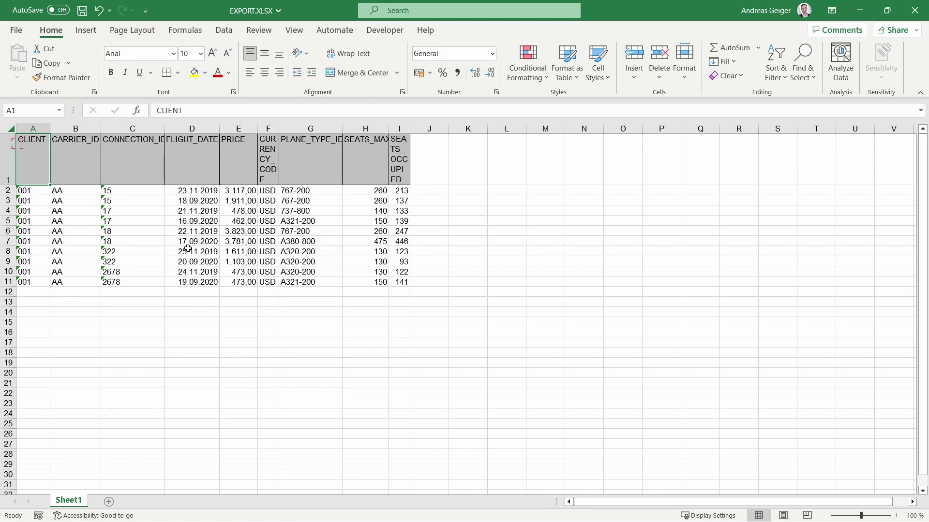
click(914, 10)
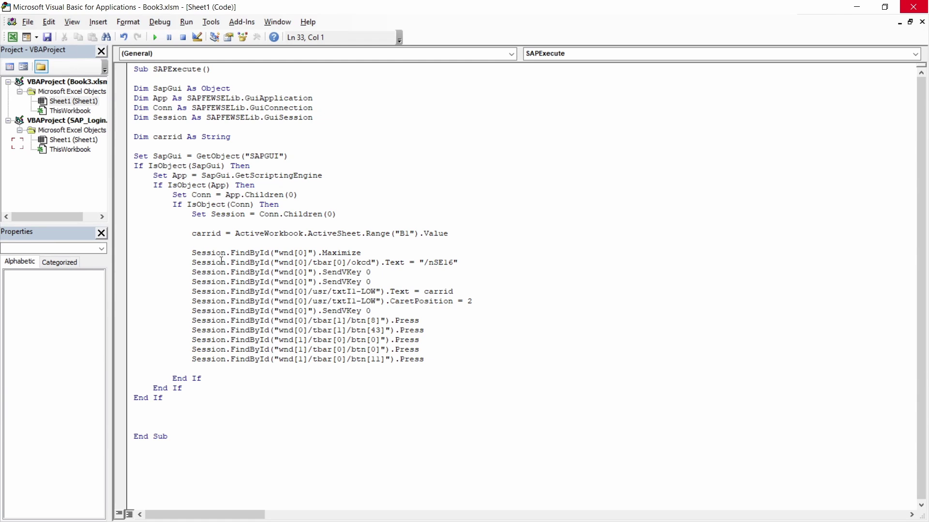
- Set a breakpoint on the first SendVKey 0 line after the /nSE16 line and run SAPExecute to it
click(212, 272)
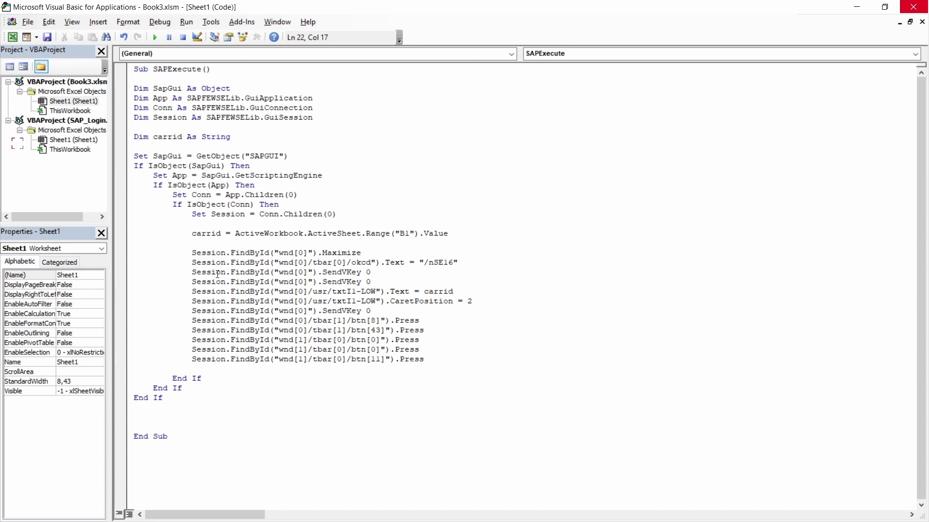
click(160, 21)
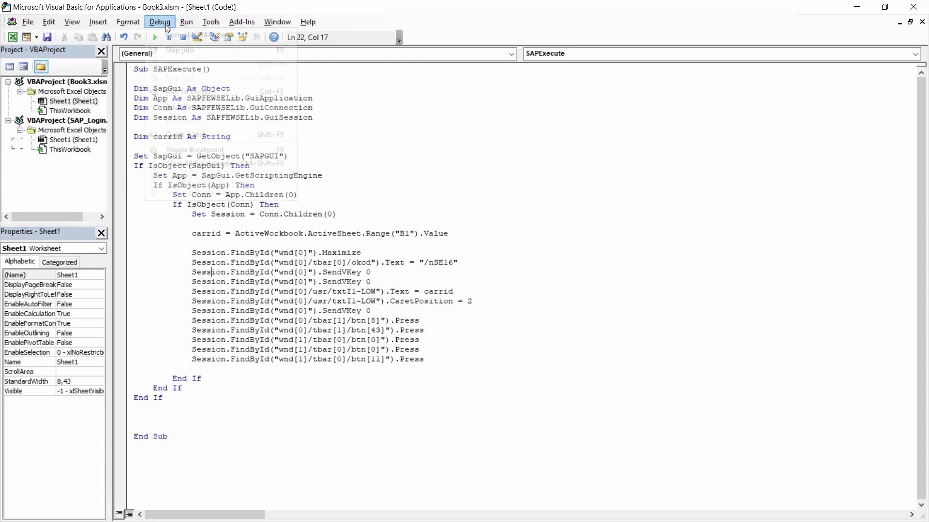
click(183, 150)
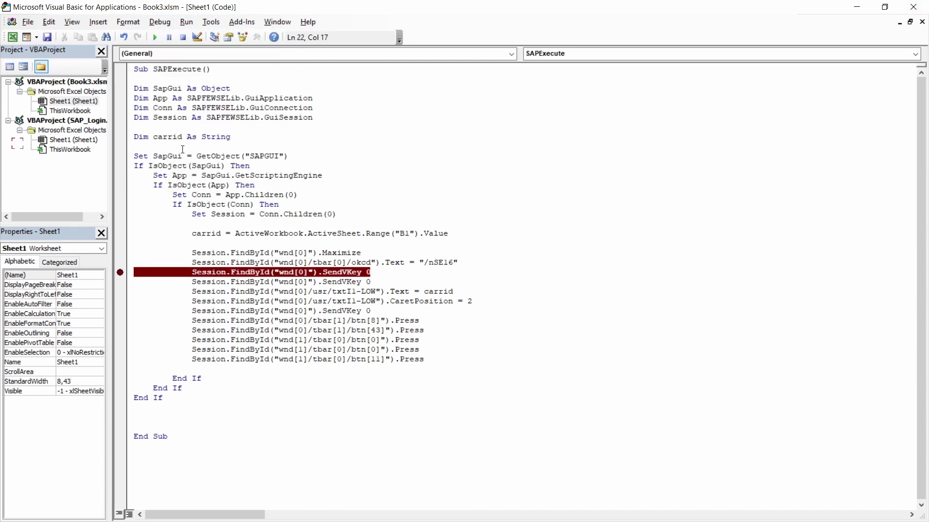
click(154, 37)
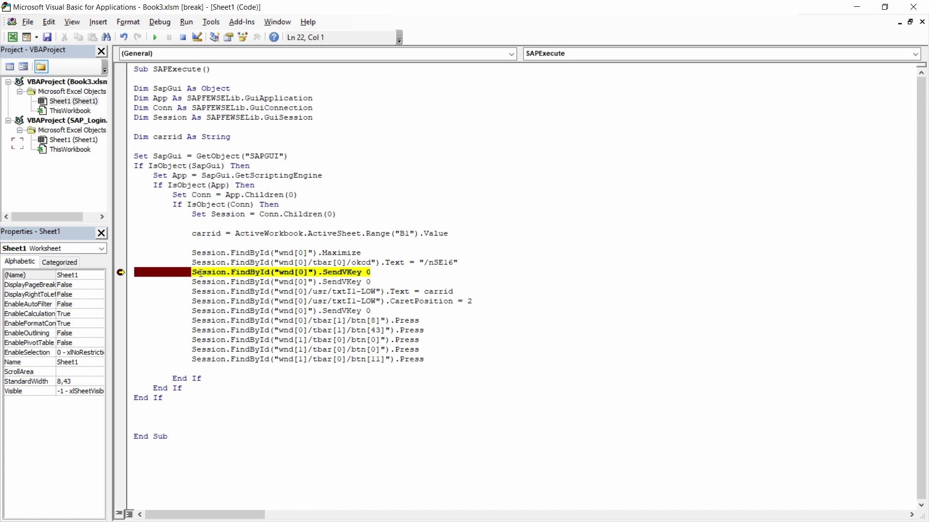
- Step through the rest of SAPExecute from the breakpoint and close the exported workbook
key(F8)
key(F8)
key(F8)
key(F8)
key(F8)
key(F8)
key(F8)
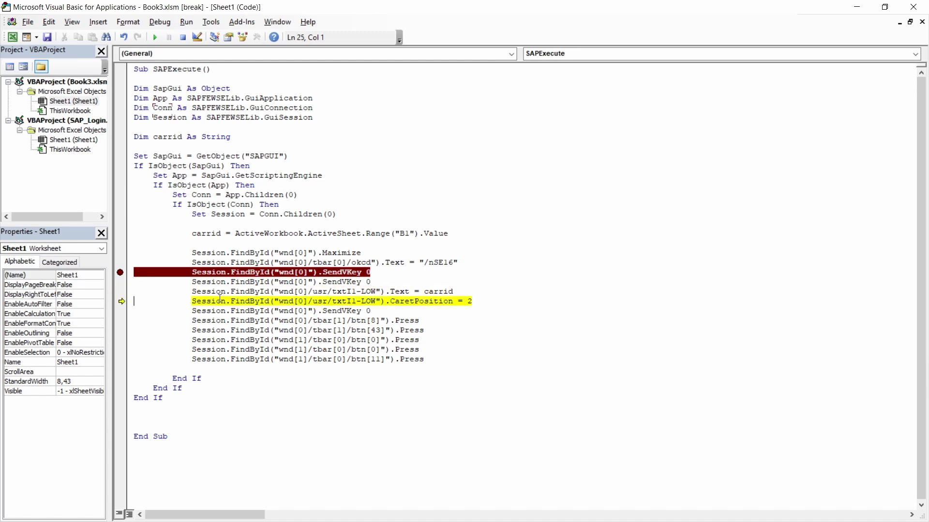
key(F8)
key(F8)
key(F8)
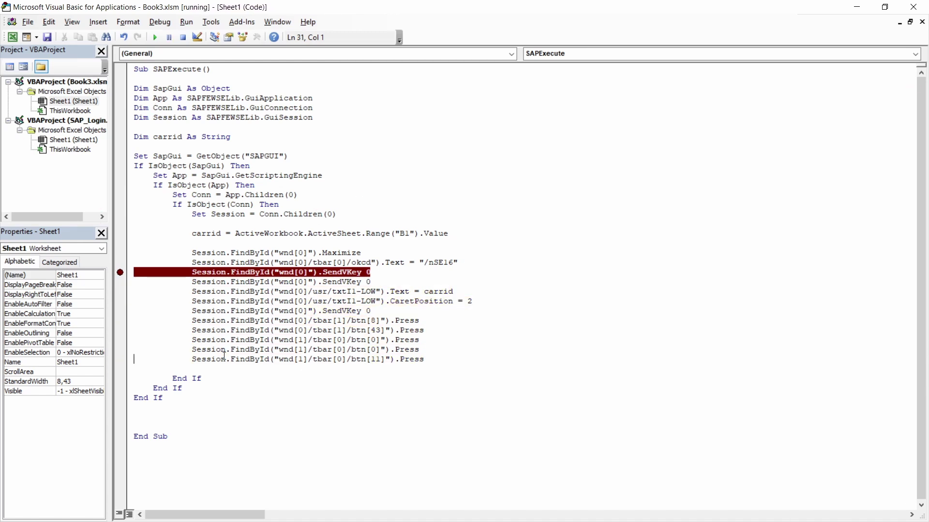
key(alt+F11)
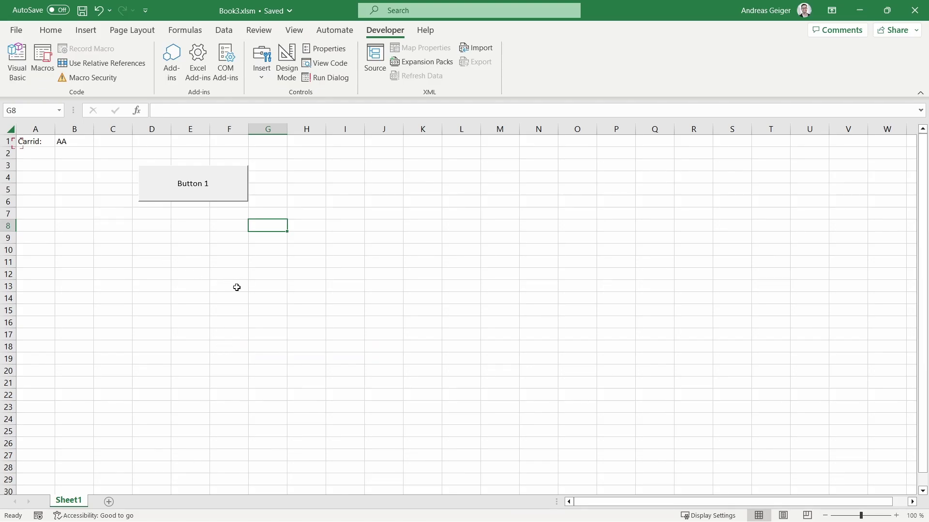
click(914, 10)
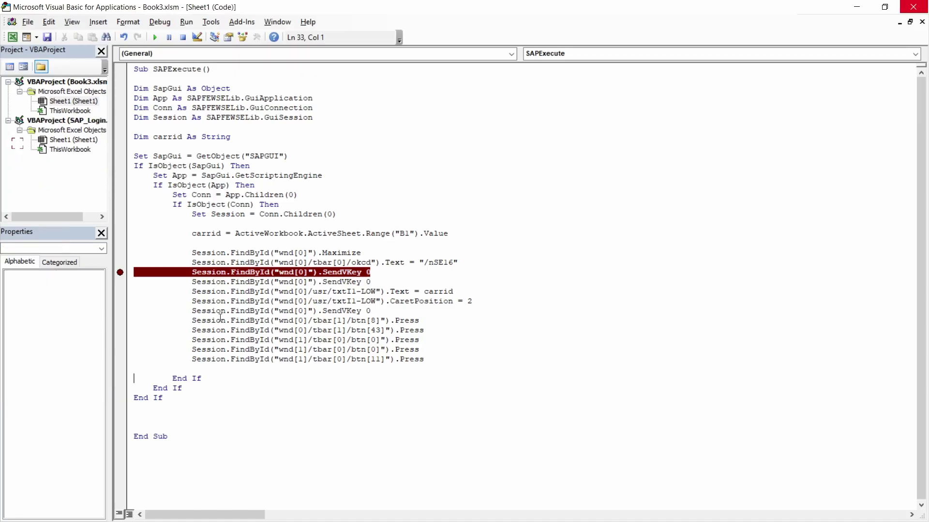
- Toggle a breakpoint on and off at the first wnd[1] btn[0] Press line, and remove the one from the first SendVKey 0 line
click(124, 340)
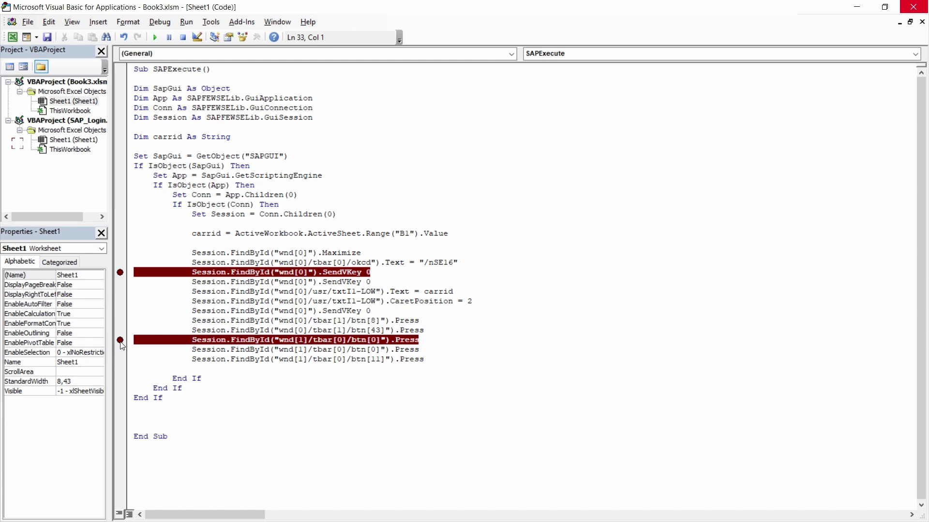
click(121, 341)
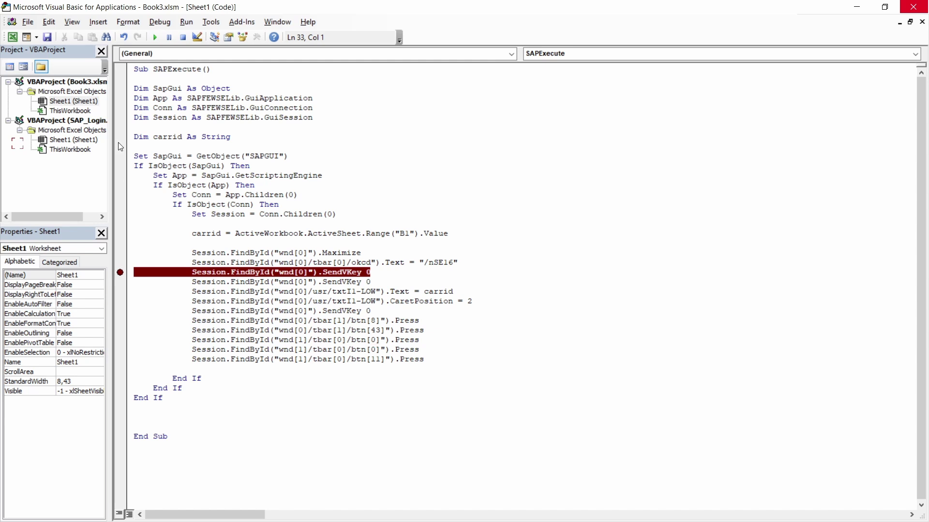
click(121, 272)
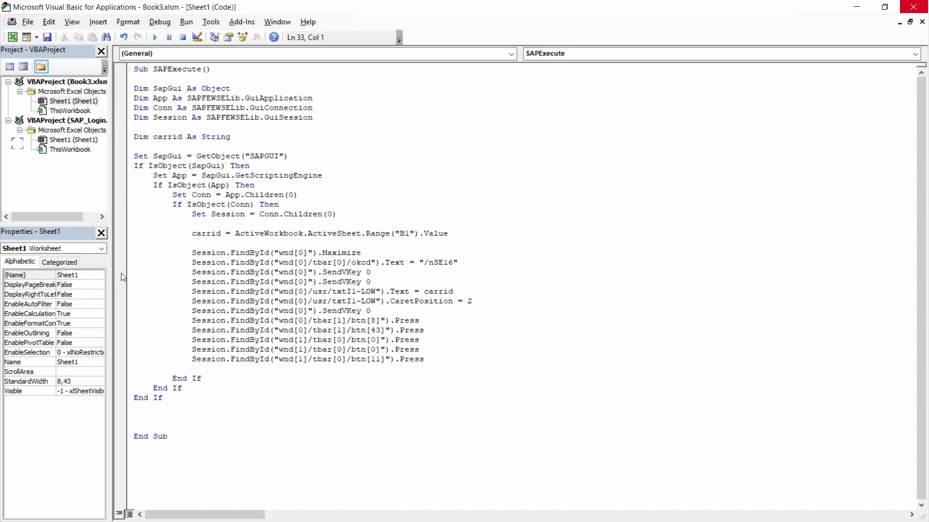
click(121, 273)
click(121, 274)
- Show the Watches window below the code and enlarge it
click(71, 25)
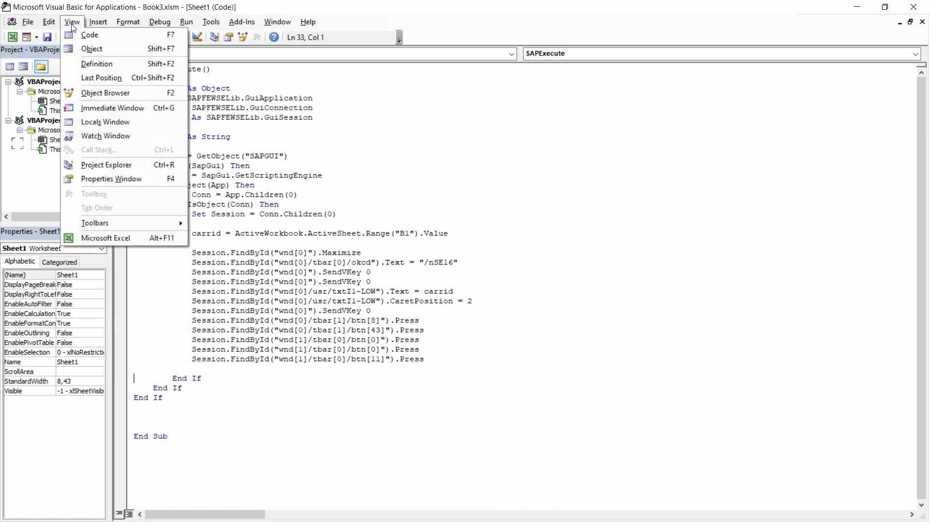
click(105, 136)
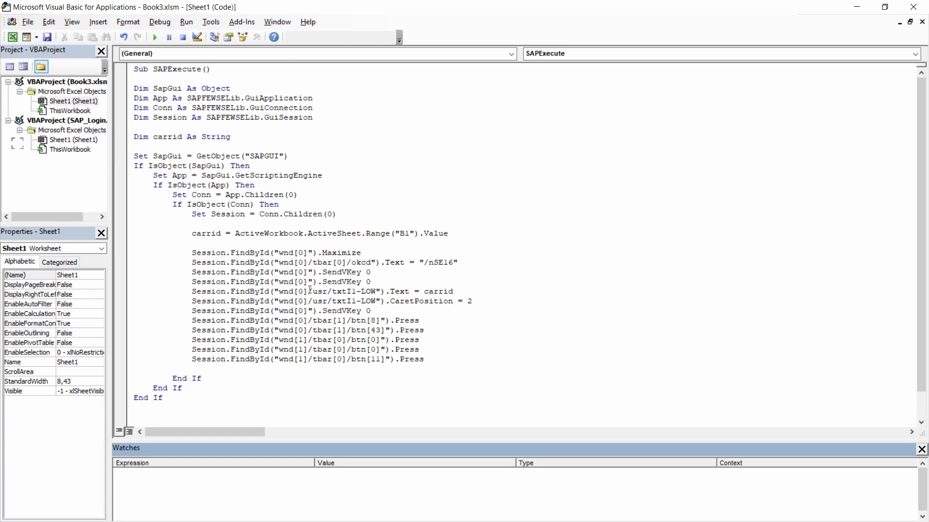
drag(363, 439, 363, 366)
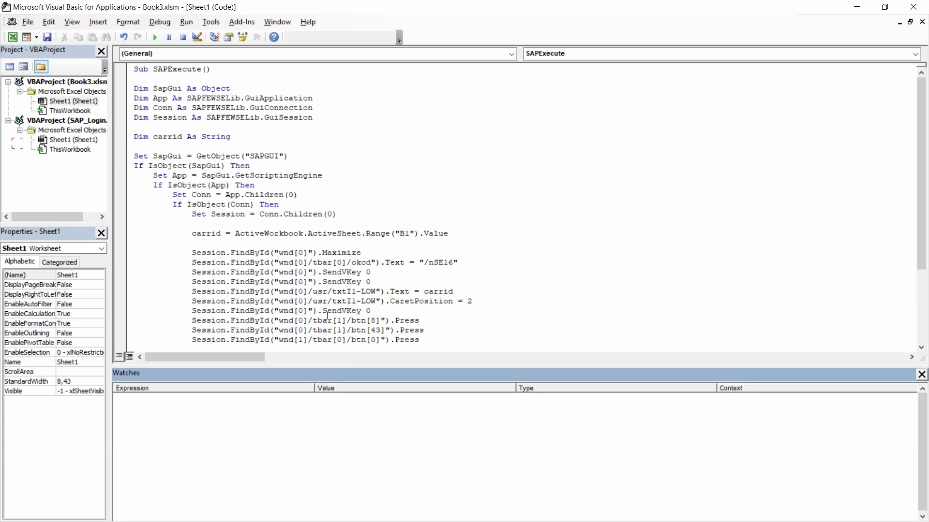
- Start SAPExecute in step mode and add a watch on the carrid variable
click(217, 213)
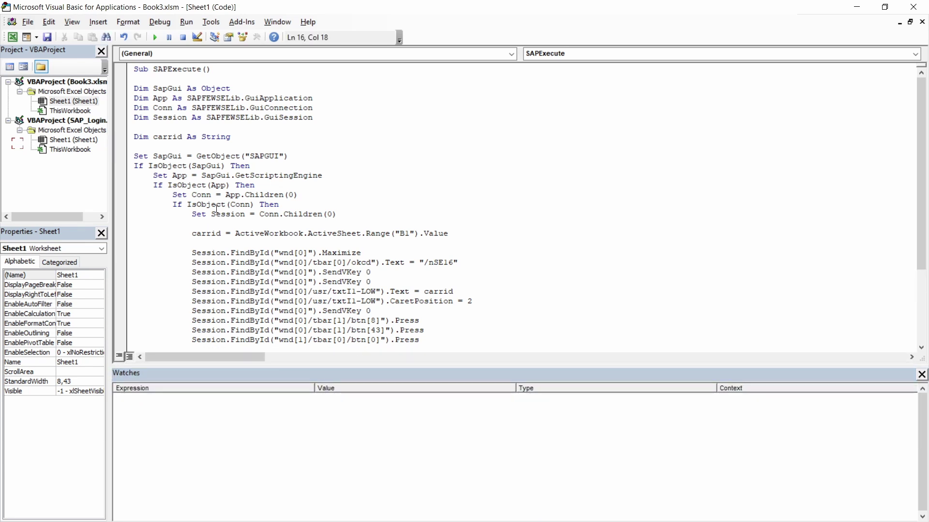
key(F8)
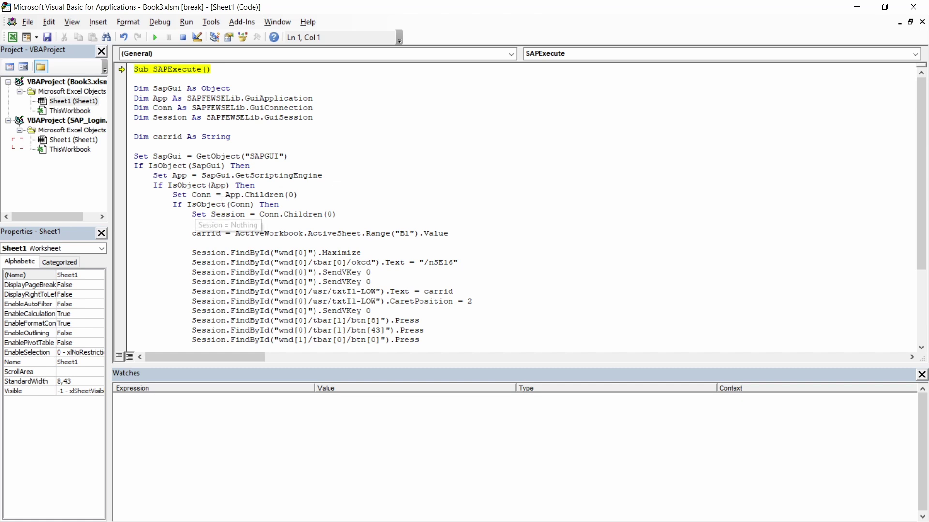
click(167, 136)
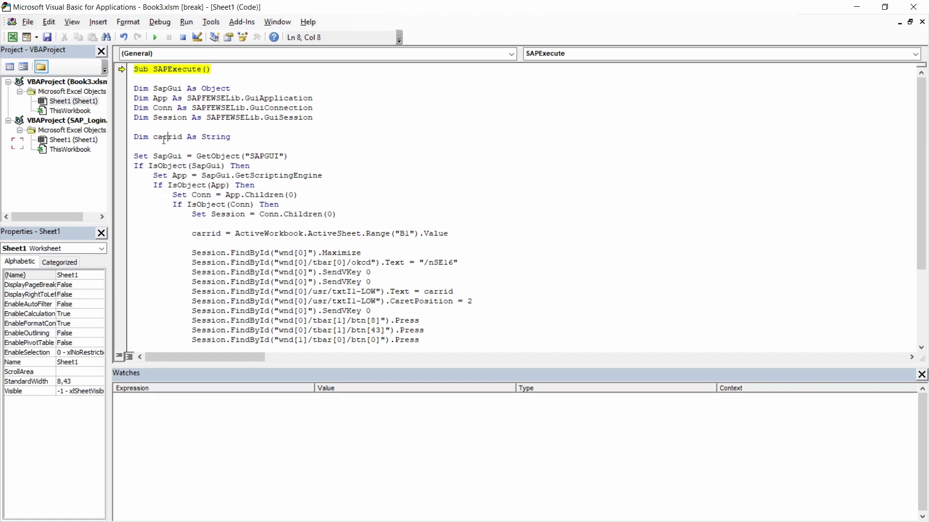
shift+click(187, 185)
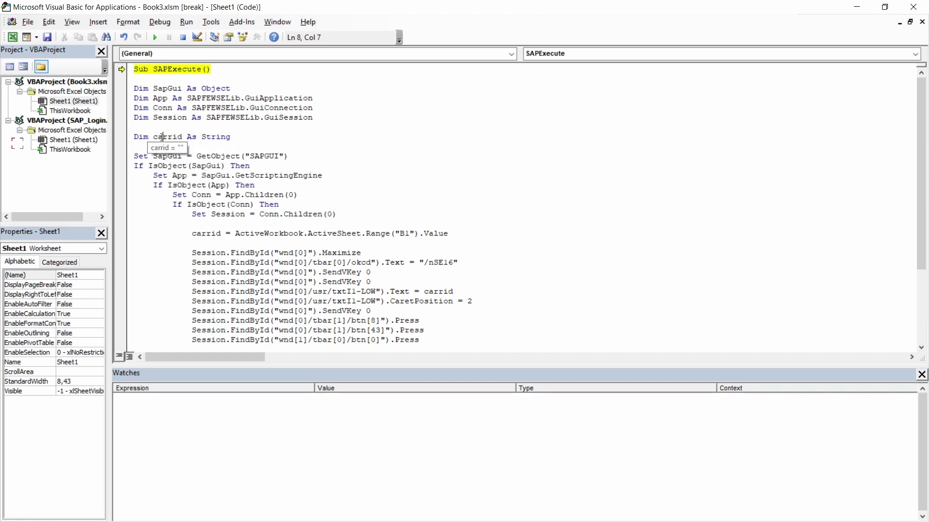
double_click(174, 139)
drag(173, 139, 177, 420)
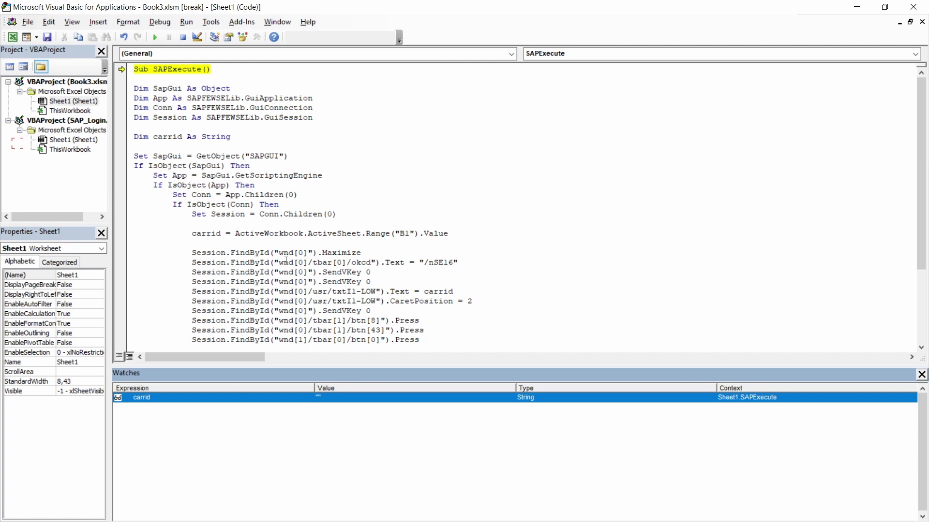
- Add a watch on the Session object and enlarge the Watches window further
scroll(278, 256, down, 3)
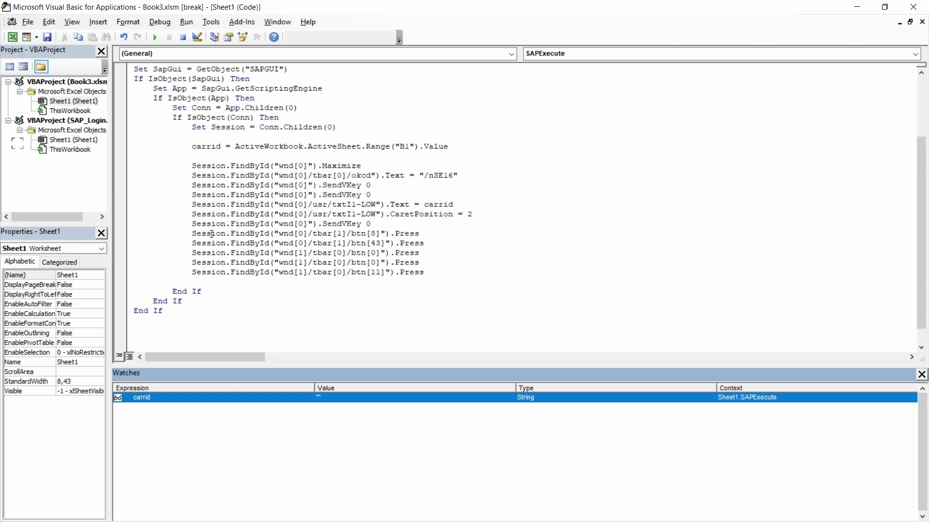
double_click(203, 236)
drag(203, 237, 209, 425)
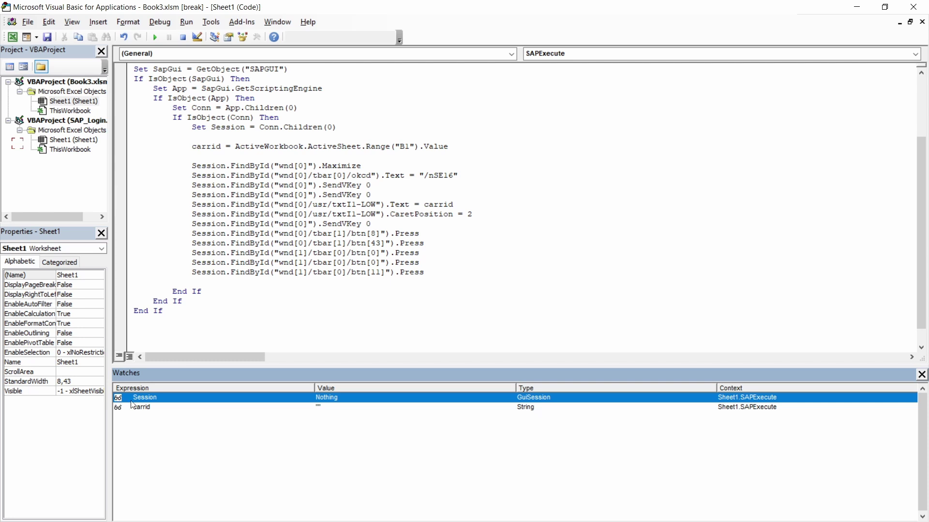
click(155, 398)
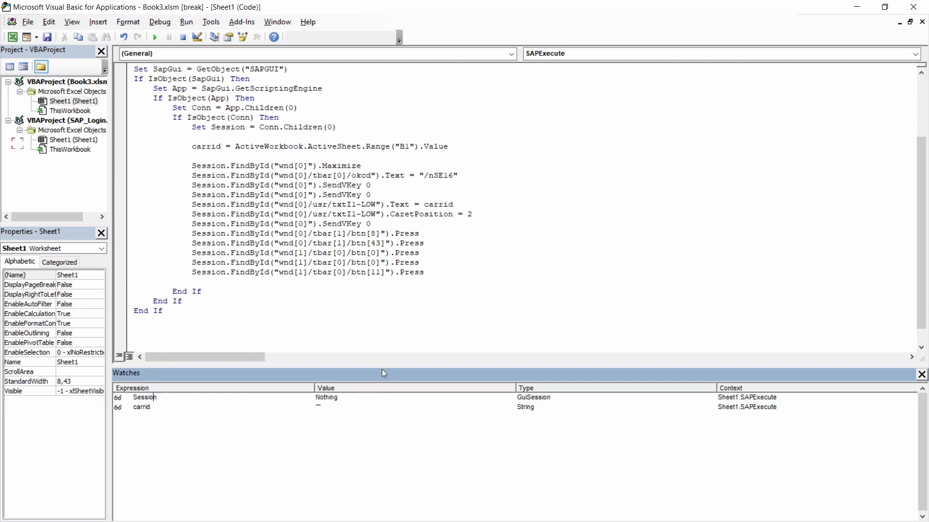
drag(382, 365, 317, 293)
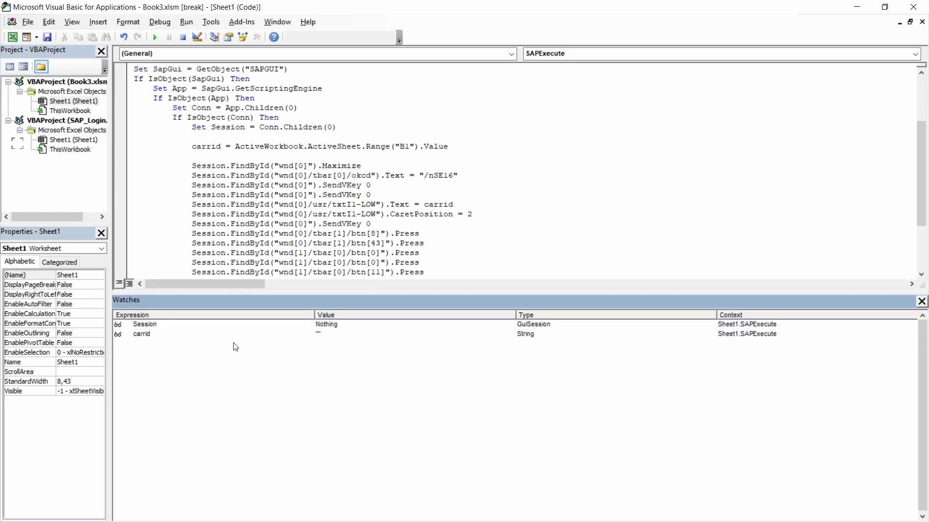
click(73, 22)
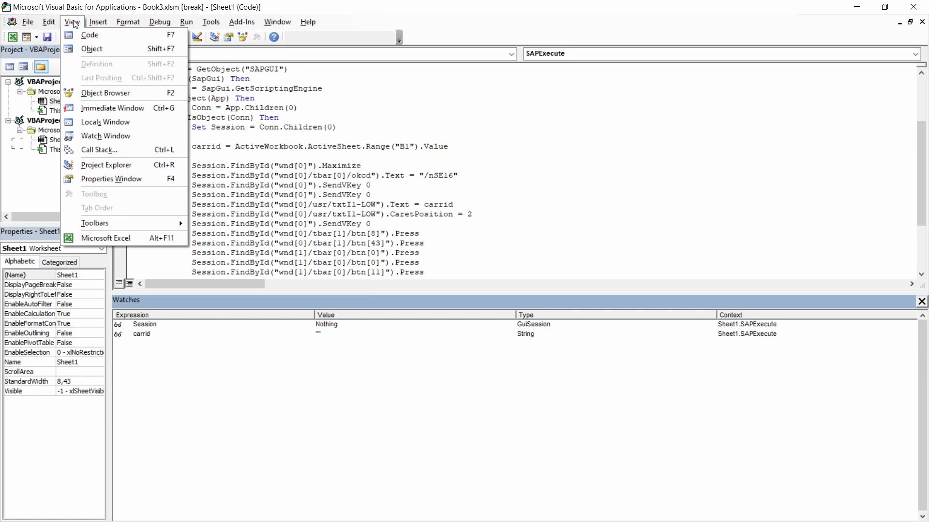
click(297, 411)
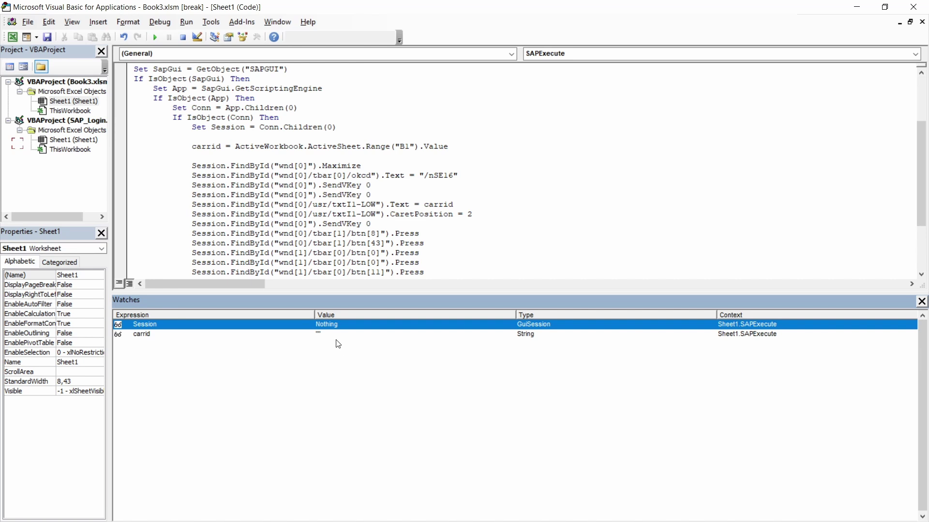
- Step through SAPExecute up to the Set Session = Conn.Children(0) line
click(260, 204)
scroll(243, 212, down, 3)
scroll(243, 211, up, 4)
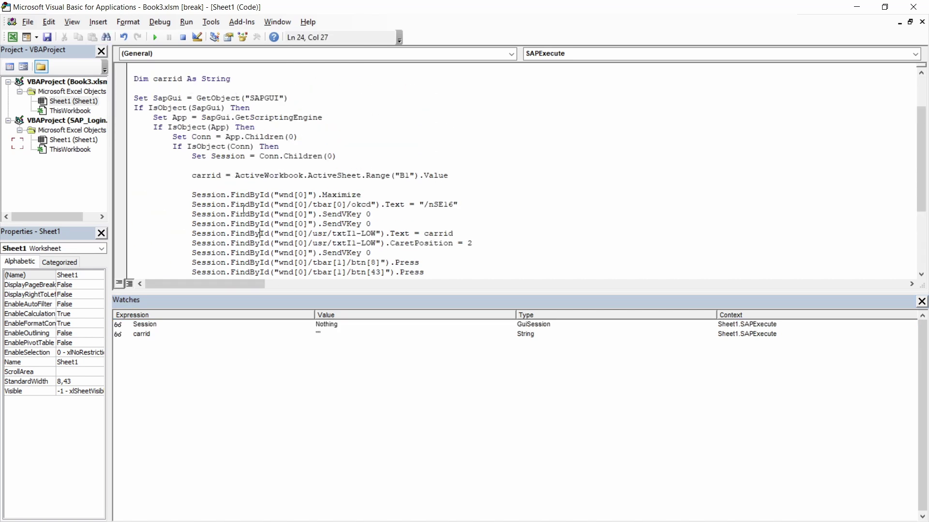
key(F8)
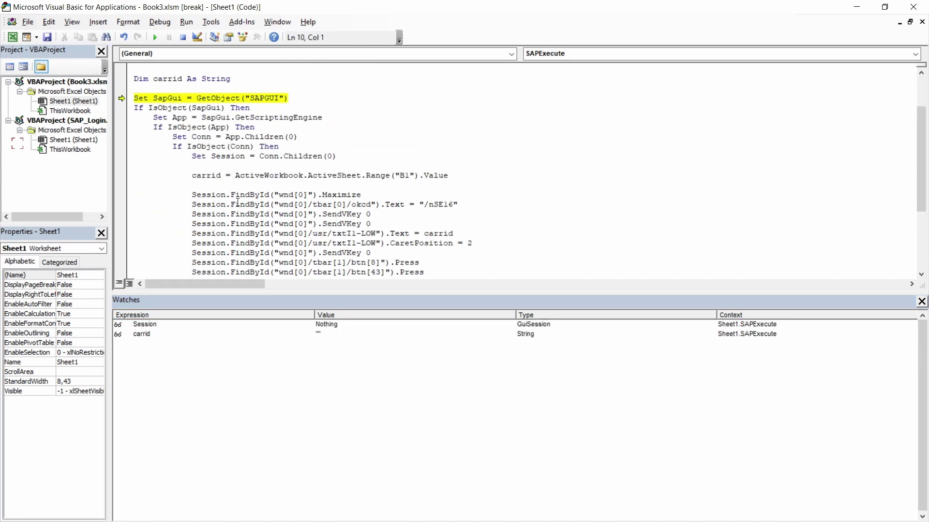
key(F8)
key(F8)
key(F8)
key(F8)
key(F8)
key(F8)
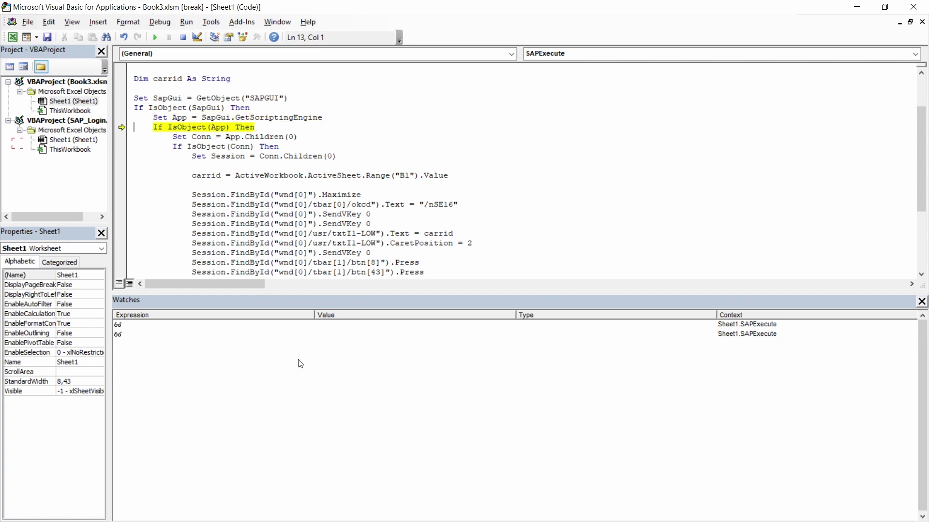
scroll(228, 207, up, 2)
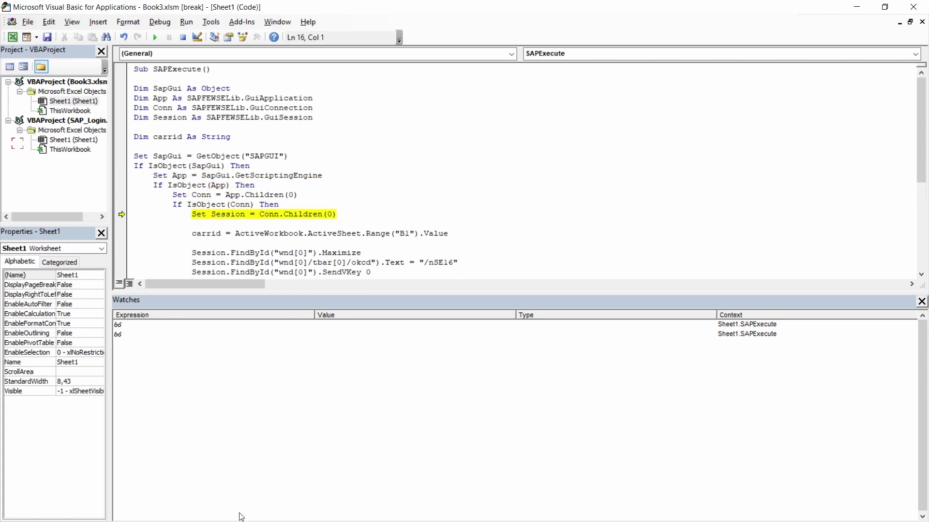
- Select the carrid watch and step over the Session and carrid assignments to the Maximize line
click(193, 446)
click(153, 336)
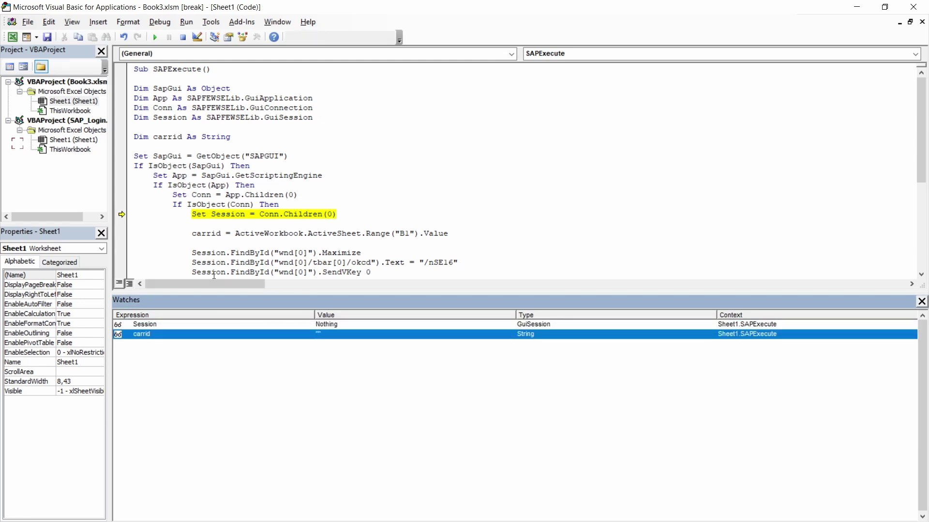
key(F8)
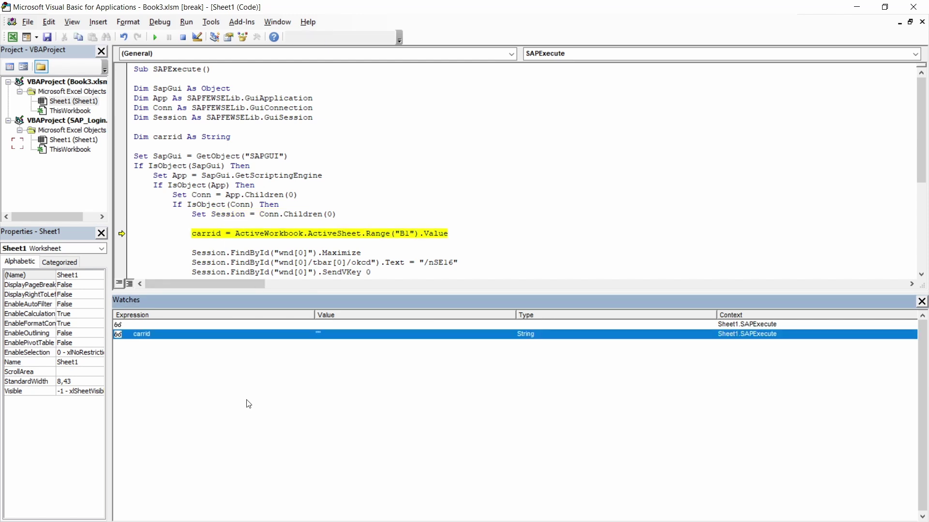
key(F8)
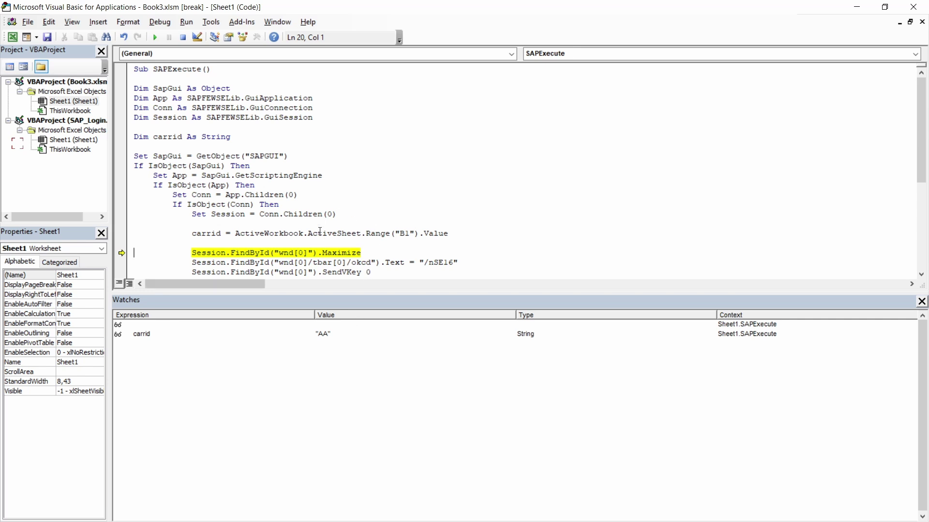
- Step through the SAP commands from the Maximize line to the end of the macro and close the exported EXPORT.XLSX workbook
key(F8)
key(F8)
key(F8)
key(F8)
key(F8)
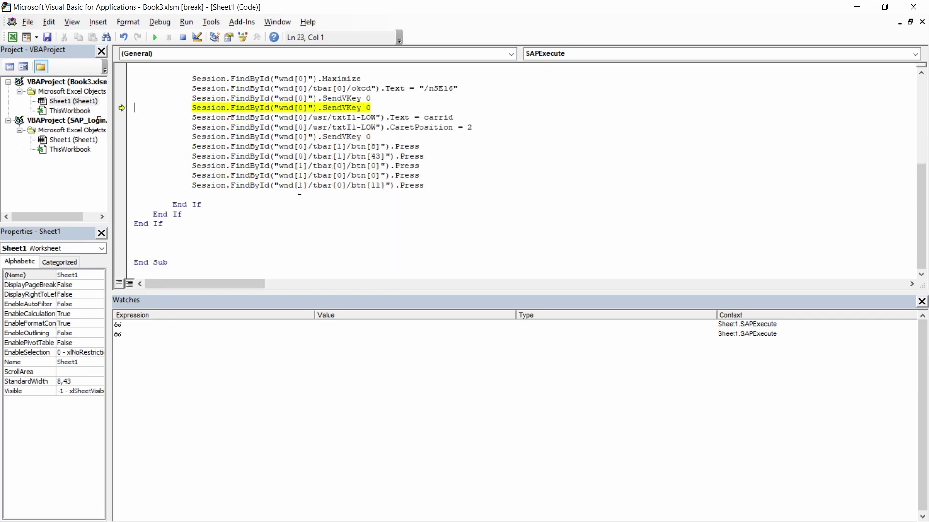
key(F8)
key(F8)
key(F8)
key(F8)
key(F8)
key(F8)
key(F8)
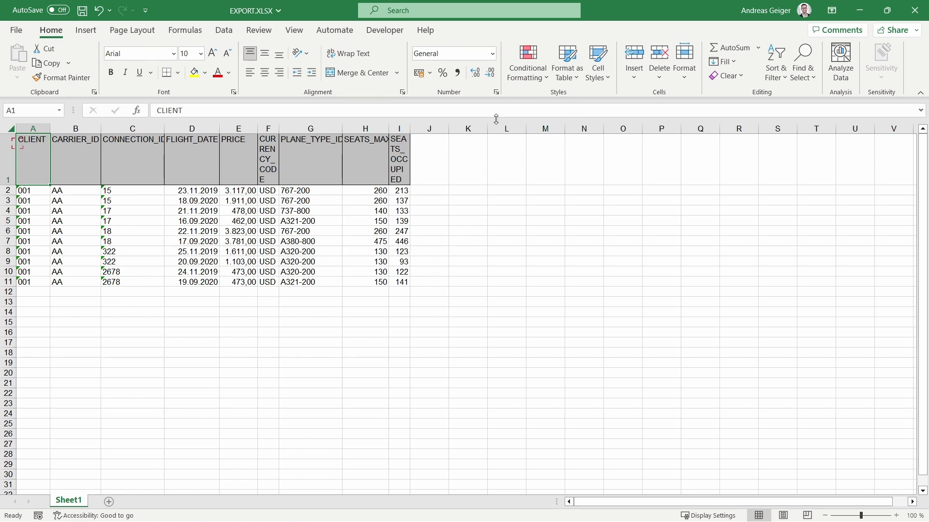
click(916, 10)
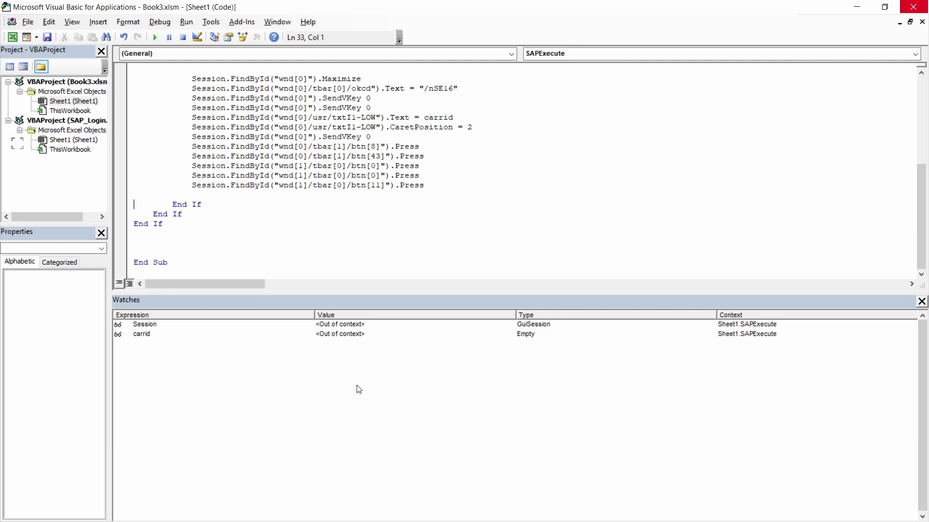
scroll(311, 209, up, 5)
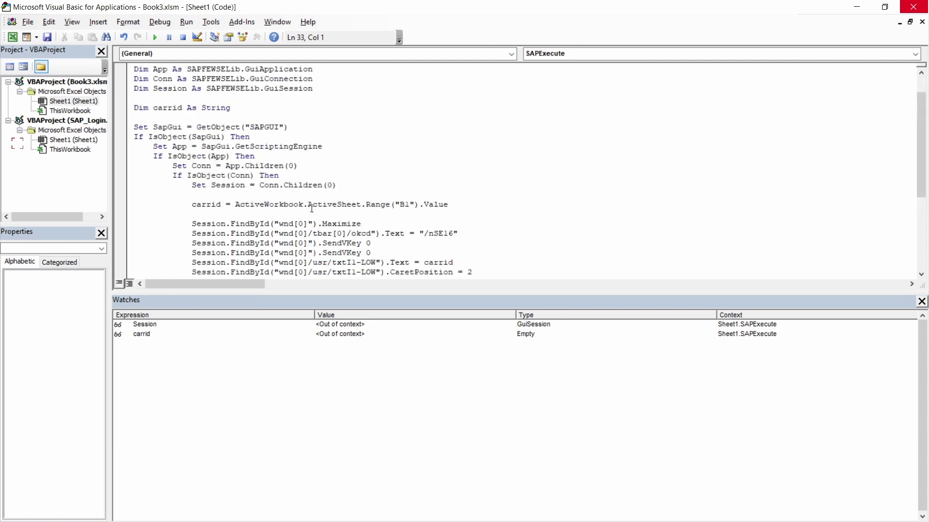
scroll(355, 221, up, 1)
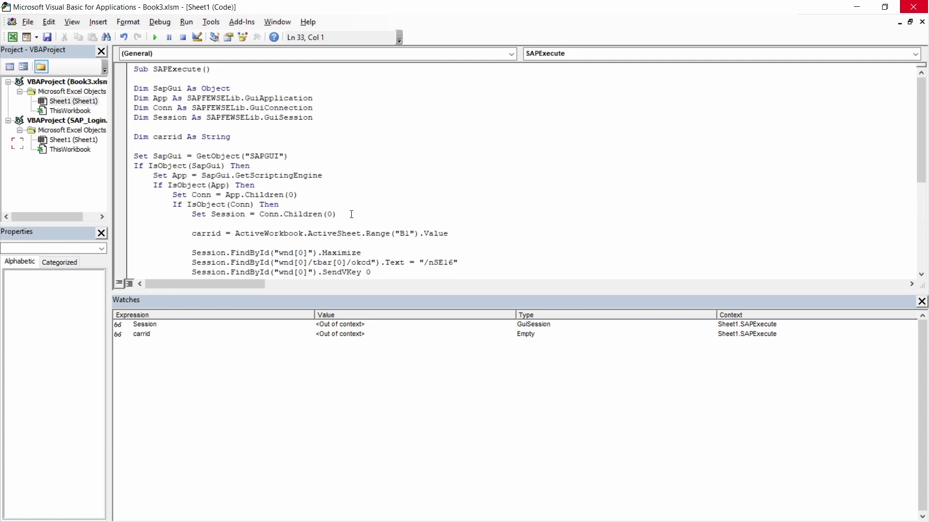